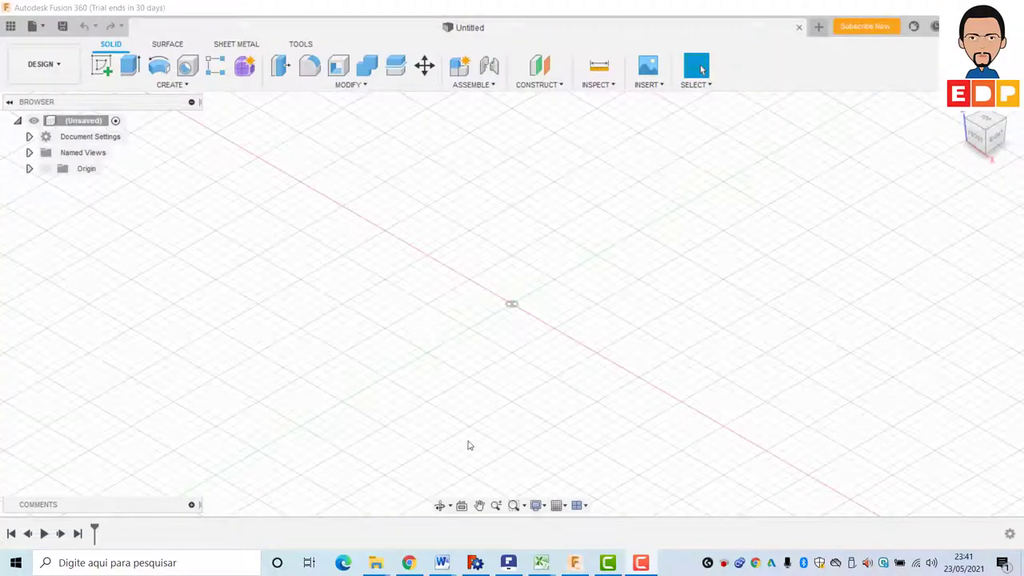
Start a sketch on the vertical origin plane and draw a Ø25.4 mm circle at the origin
left_click(102, 66)
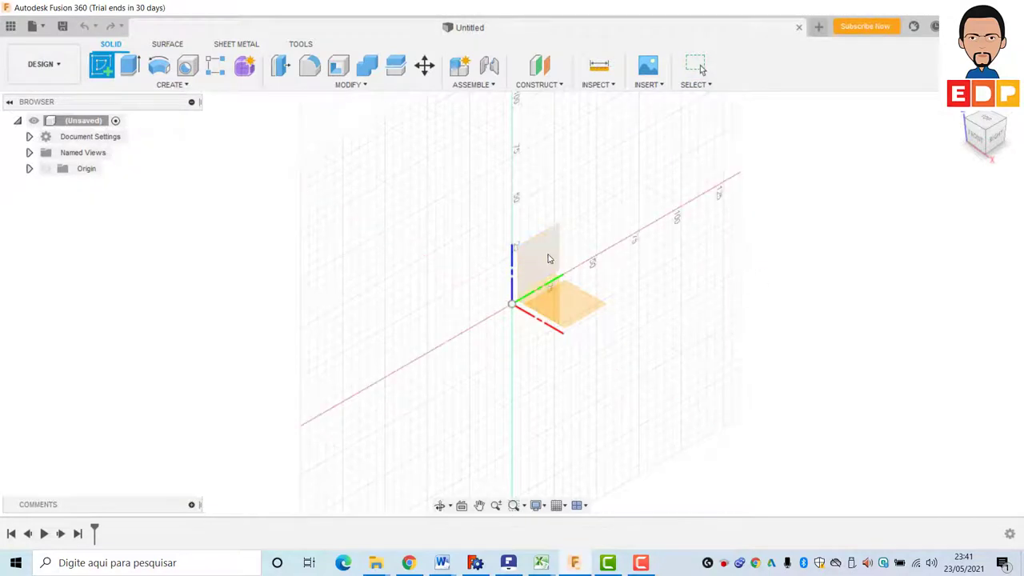
left_click(549, 257)
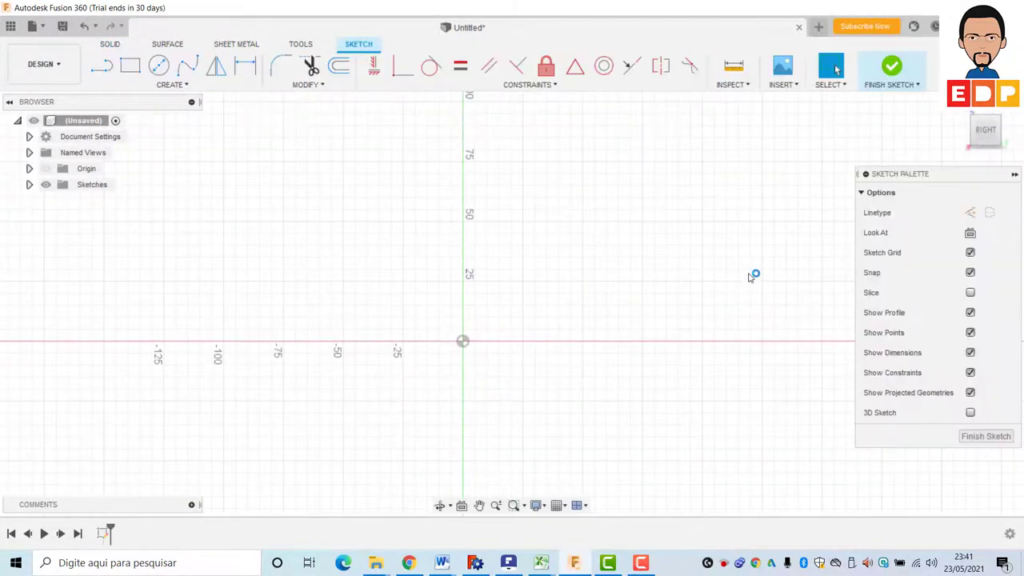
left_click(158, 66)
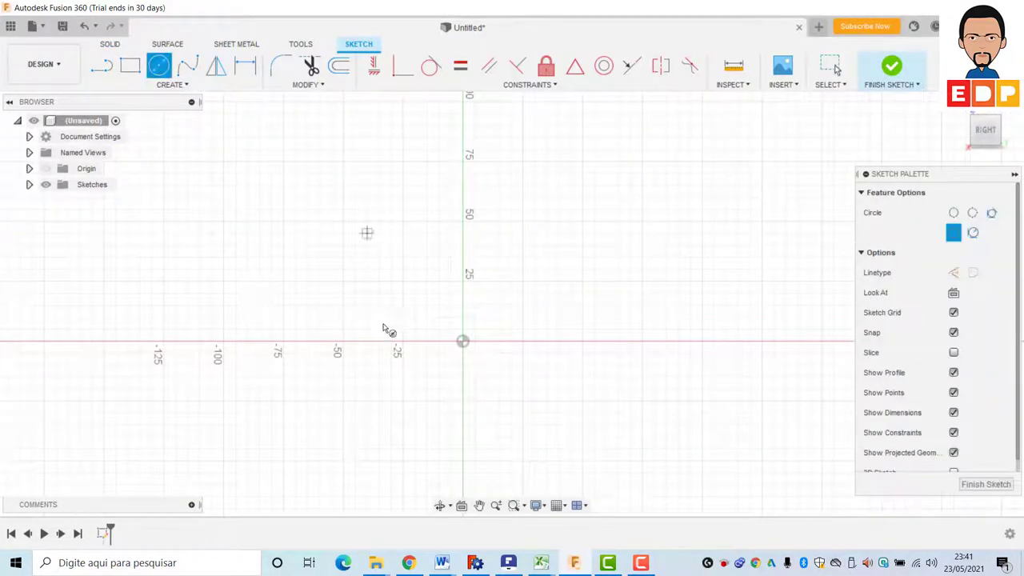
left_click(463, 343)
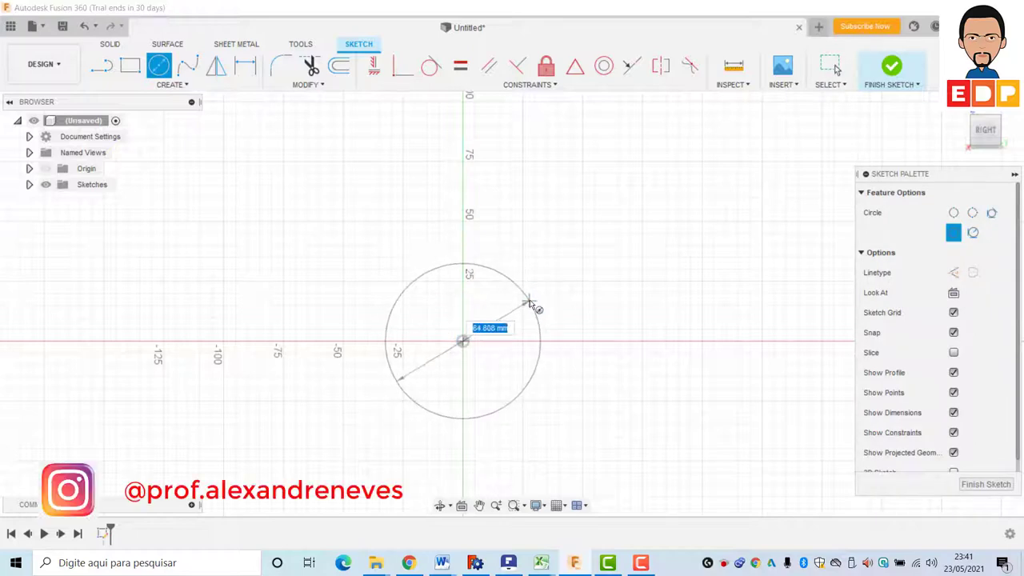
left_click(524, 319)
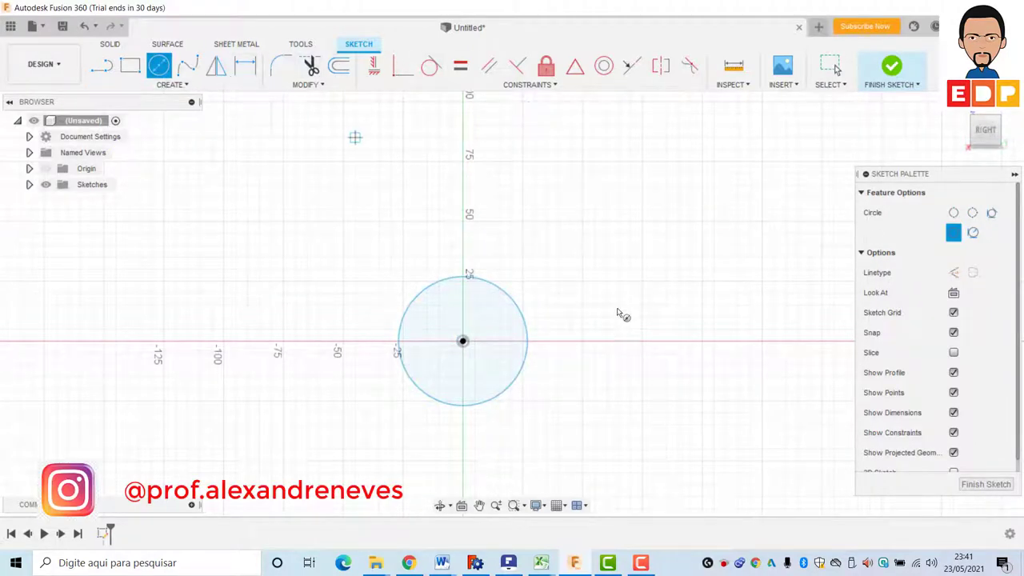
key("d")
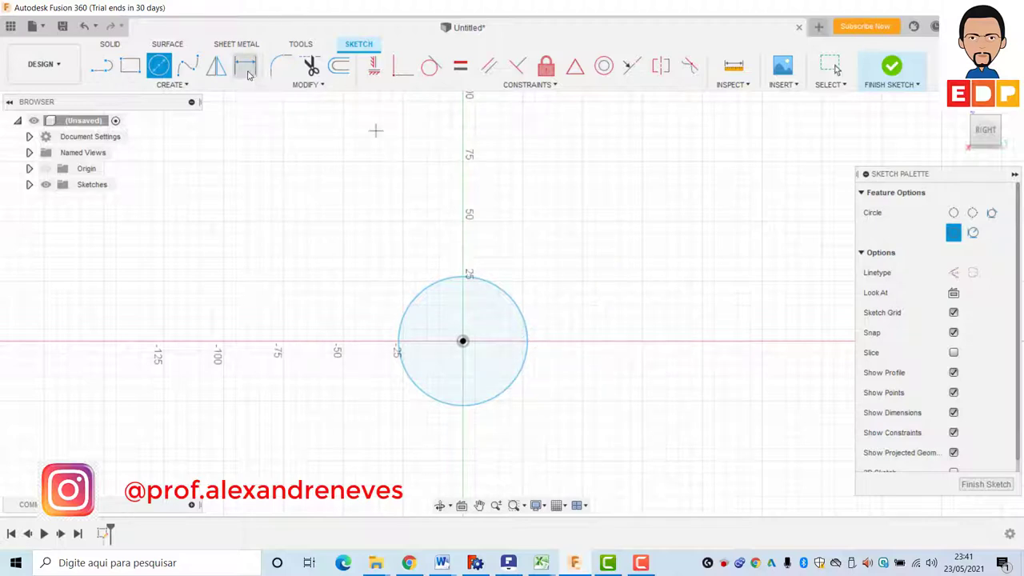
left_click(518, 314)
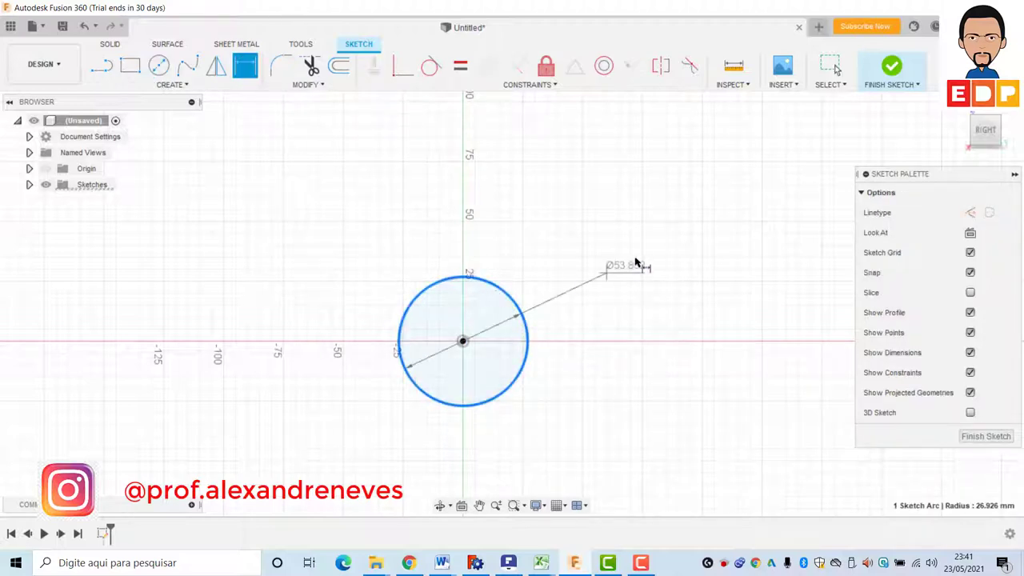
left_click(616, 259)
type("25")
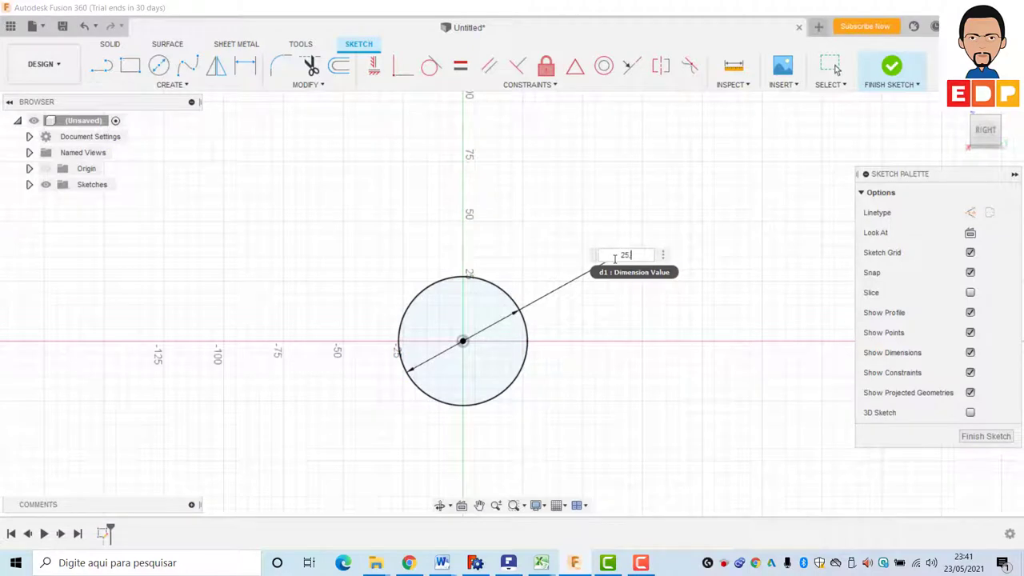
type(".4")
key("Return")
scroll(584, 334, "up", 2)
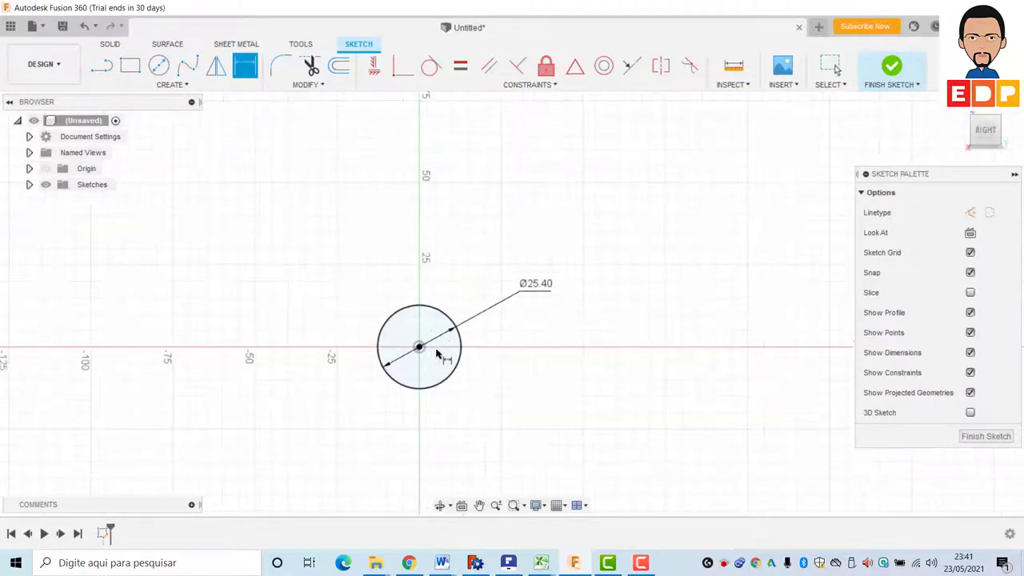
scroll(438, 354, "up", 1)
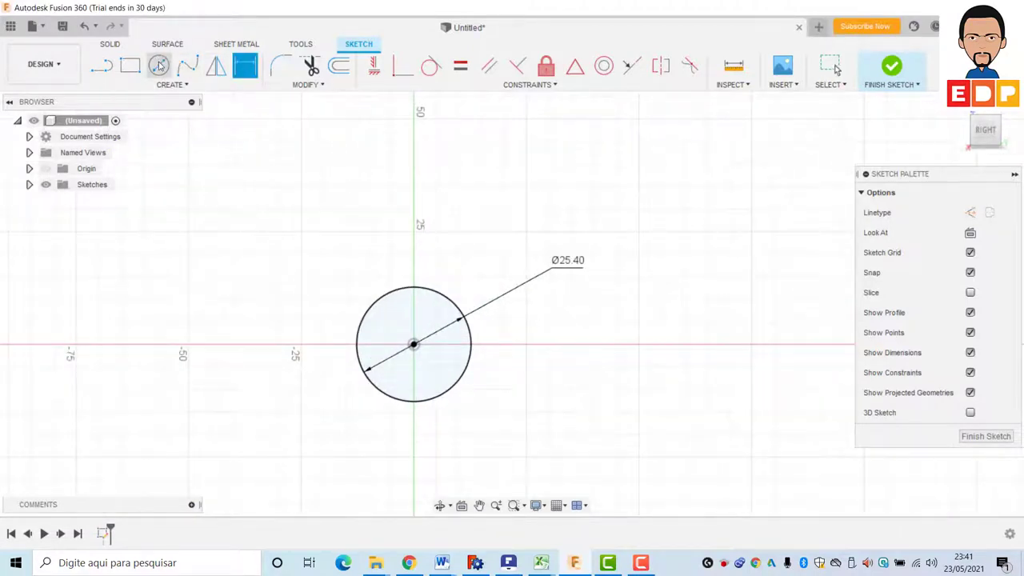
Add a concentric inner circle at the origin and dimension it Ø19.4 mm
left_click(159, 66)
left_click(414, 345)
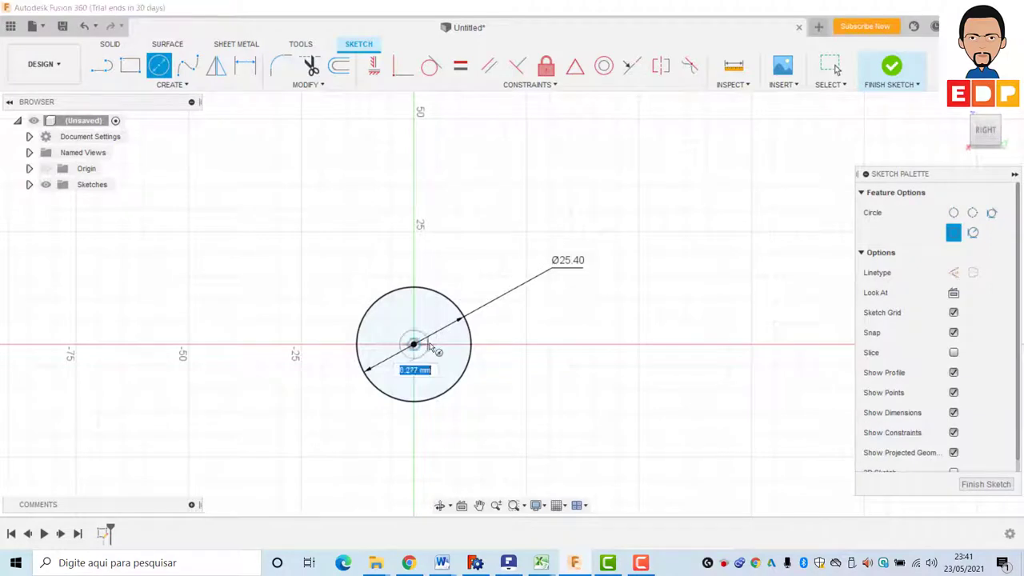
key("Escape")
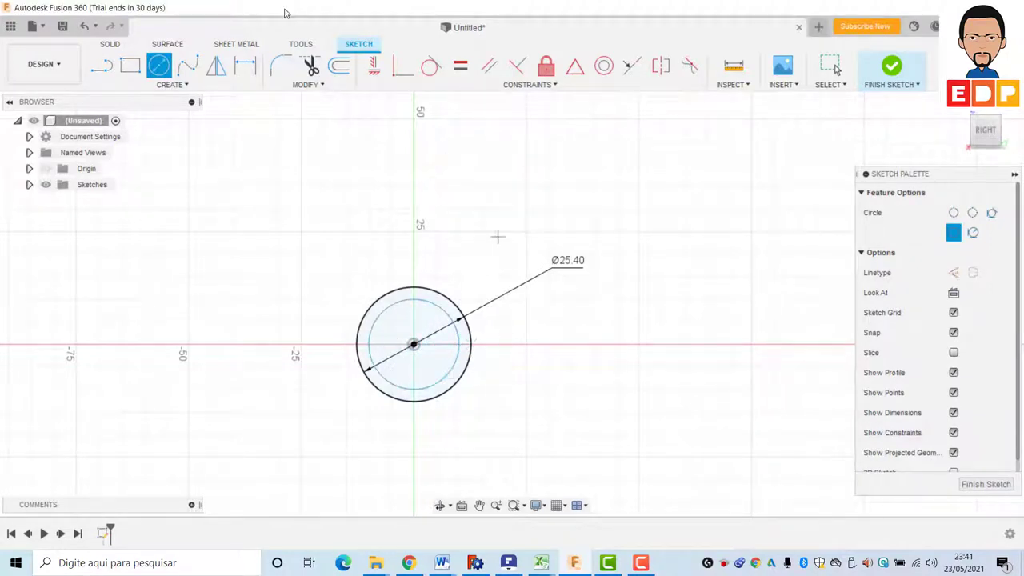
left_click(245, 66)
left_click(468, 362)
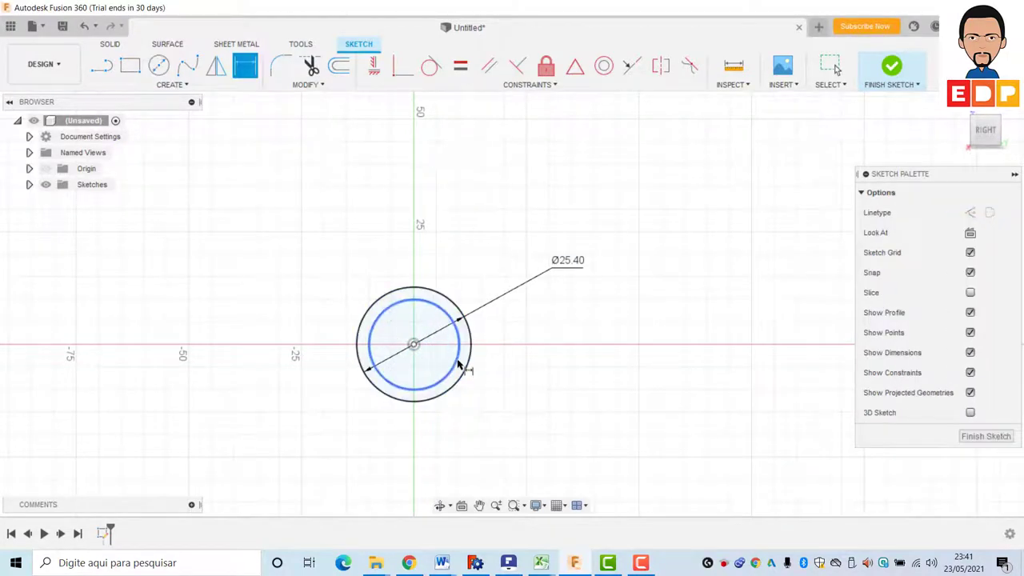
left_click(613, 416)
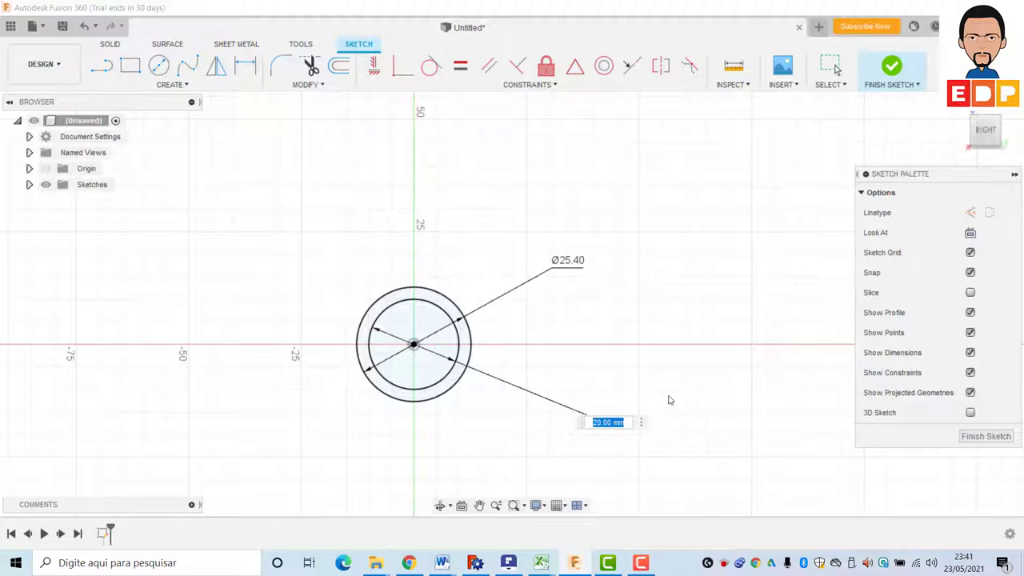
type("19,4")
key("Return")
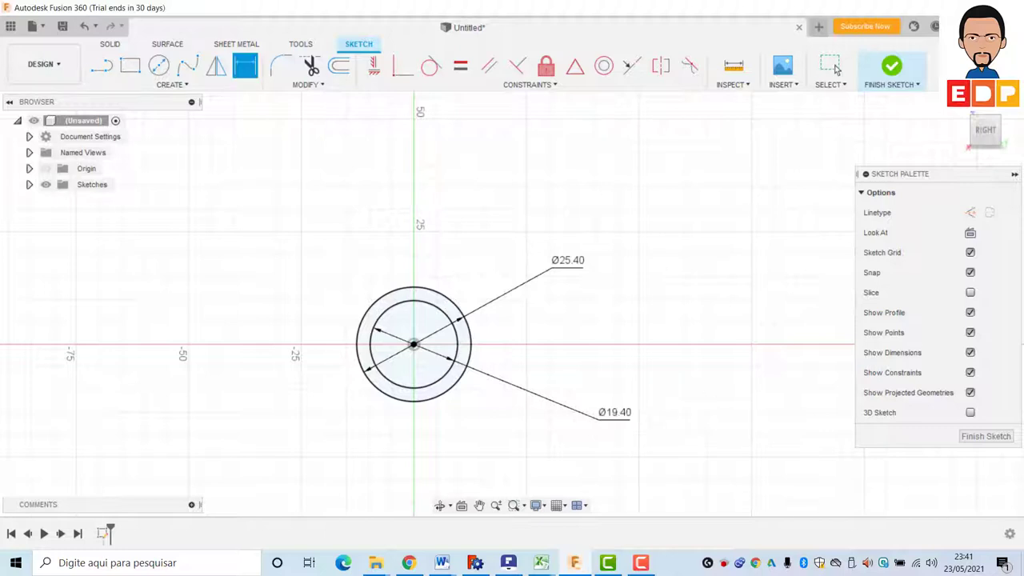
Extrude the ring profile symmetrically 100 mm as a new component
left_click(987, 437)
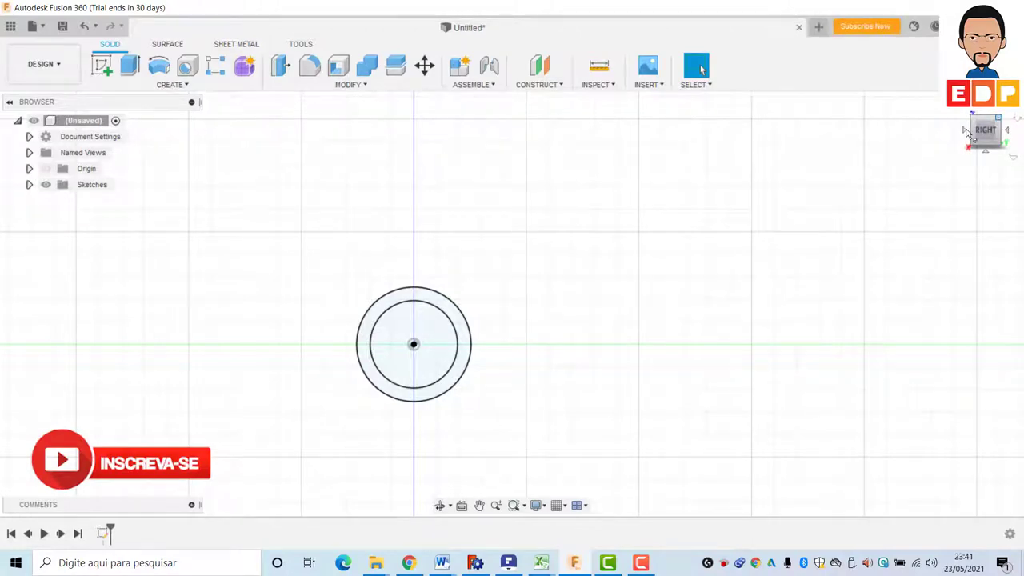
left_click(1000, 120)
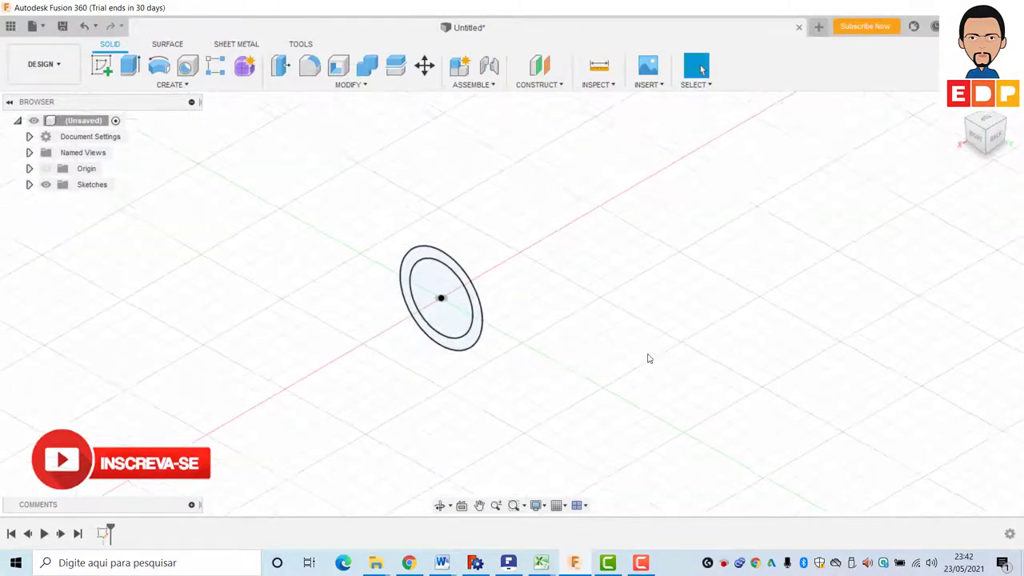
left_click(471, 344)
left_click(130, 67)
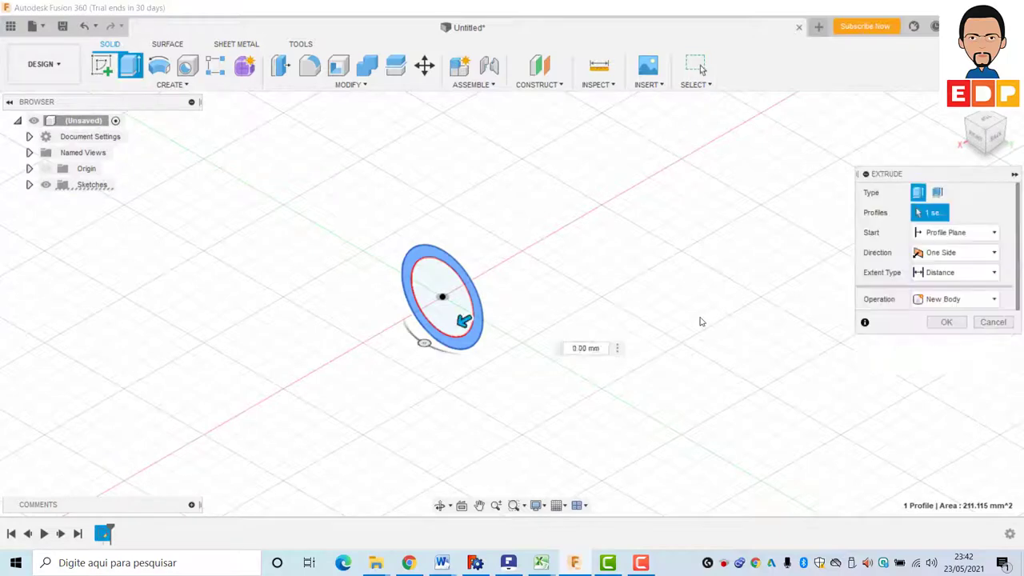
left_click(951, 253)
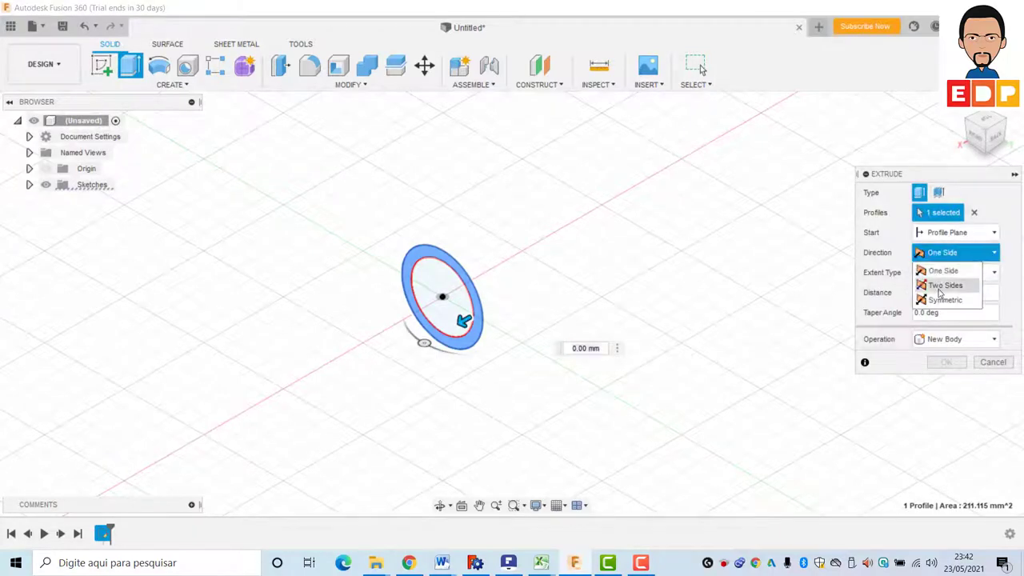
left_click(940, 297)
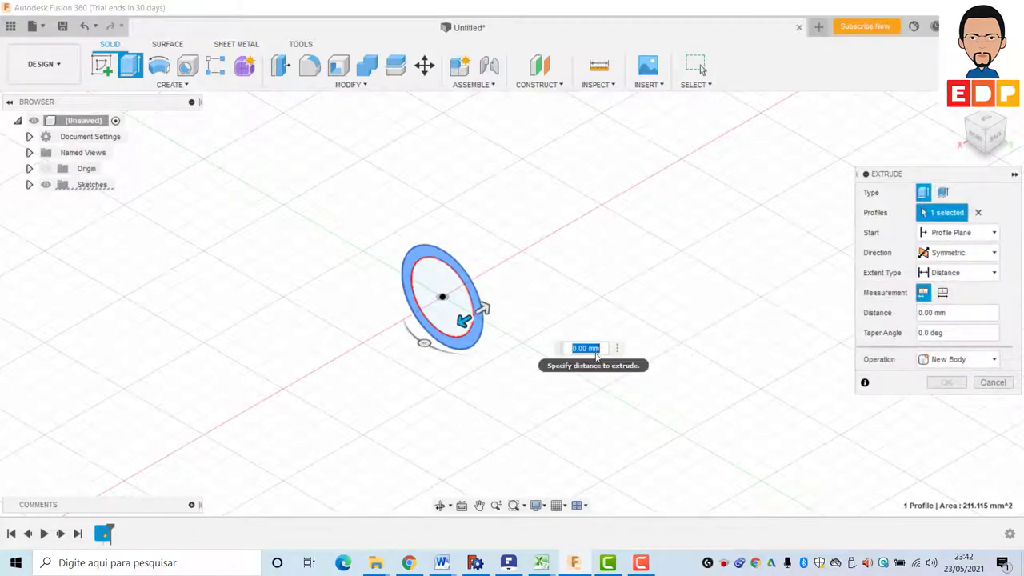
type("1")
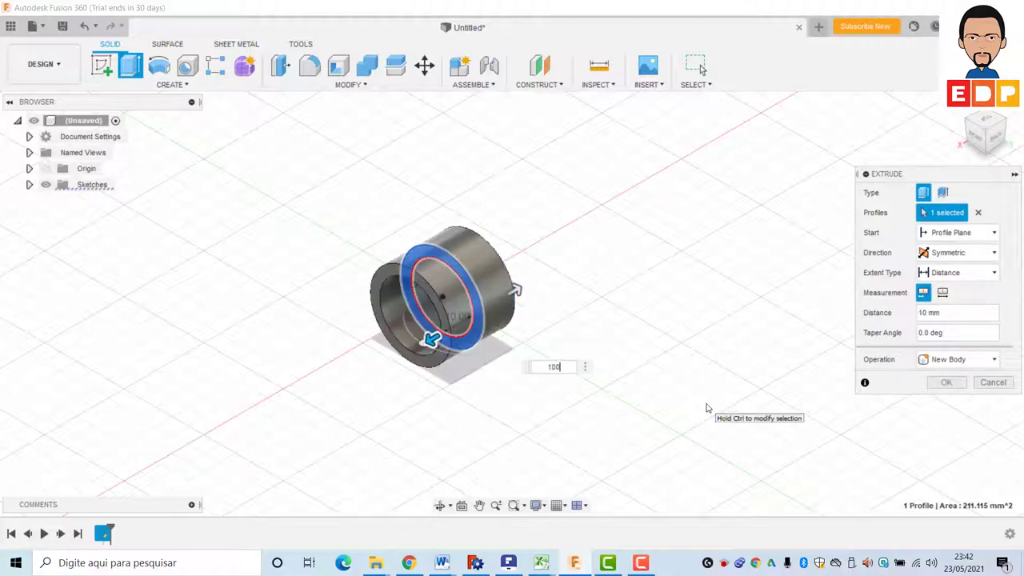
type("0")
left_click(948, 359)
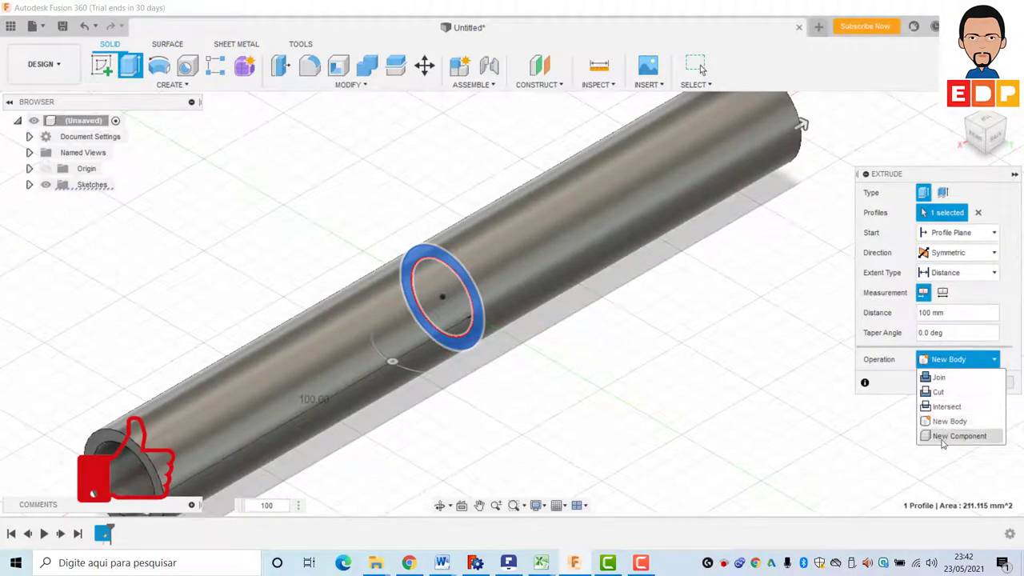
left_click(952, 437)
left_click(948, 384)
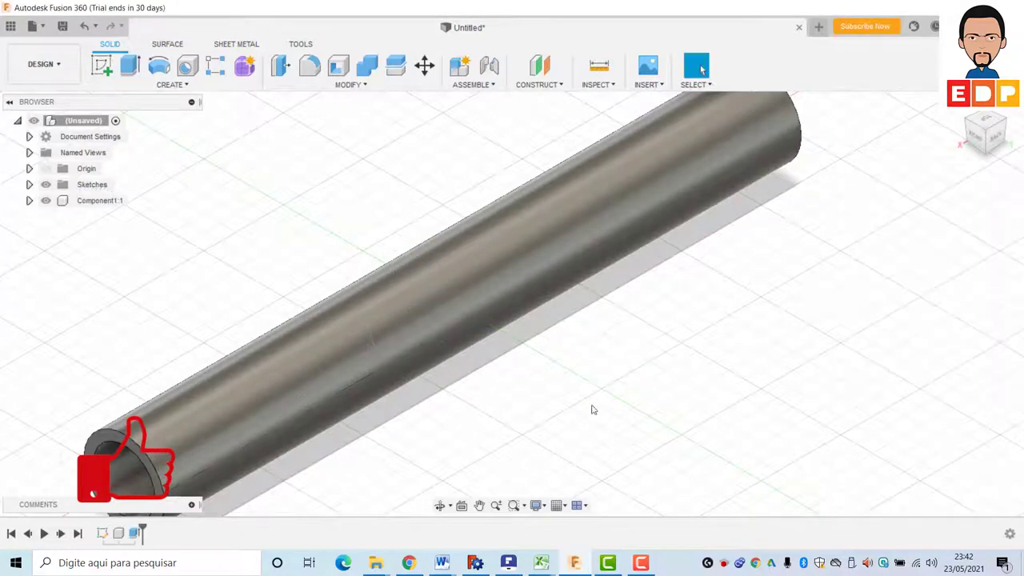
Check the radius of the tube's inner face, then clear the selection
scroll(576, 392, "up", 3)
scroll(583, 392, "down", 5)
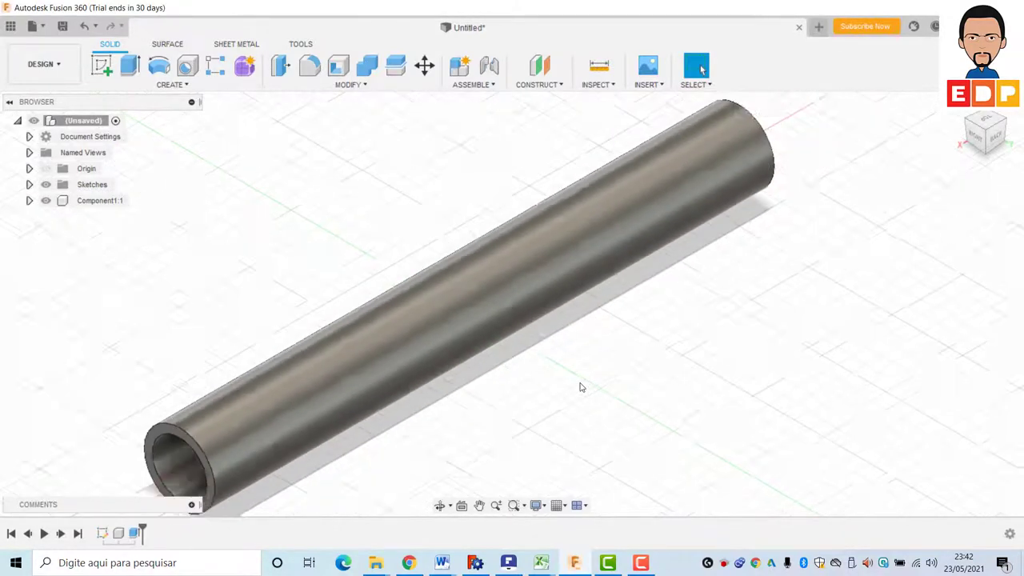
left_click(269, 442)
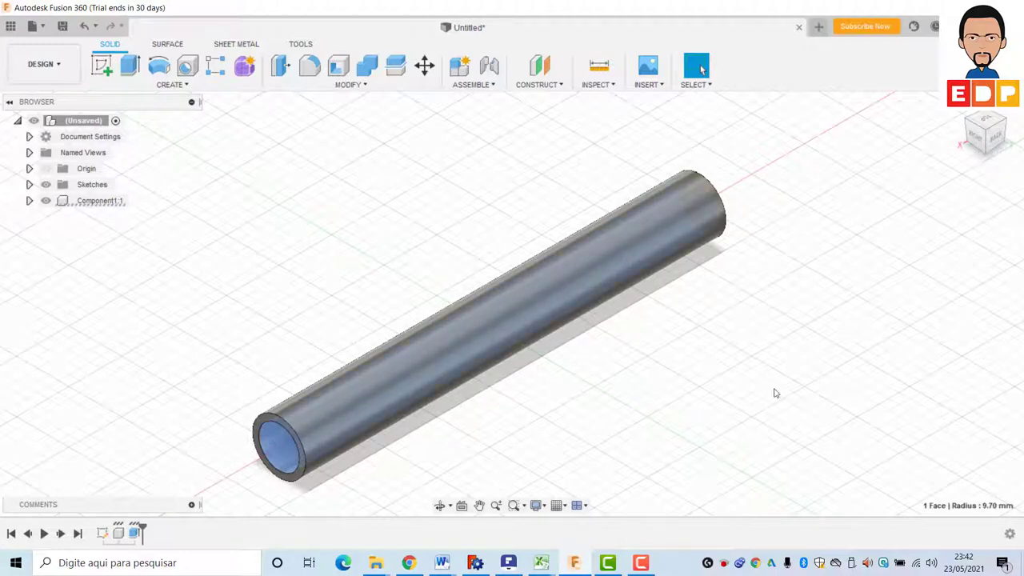
left_click(862, 441)
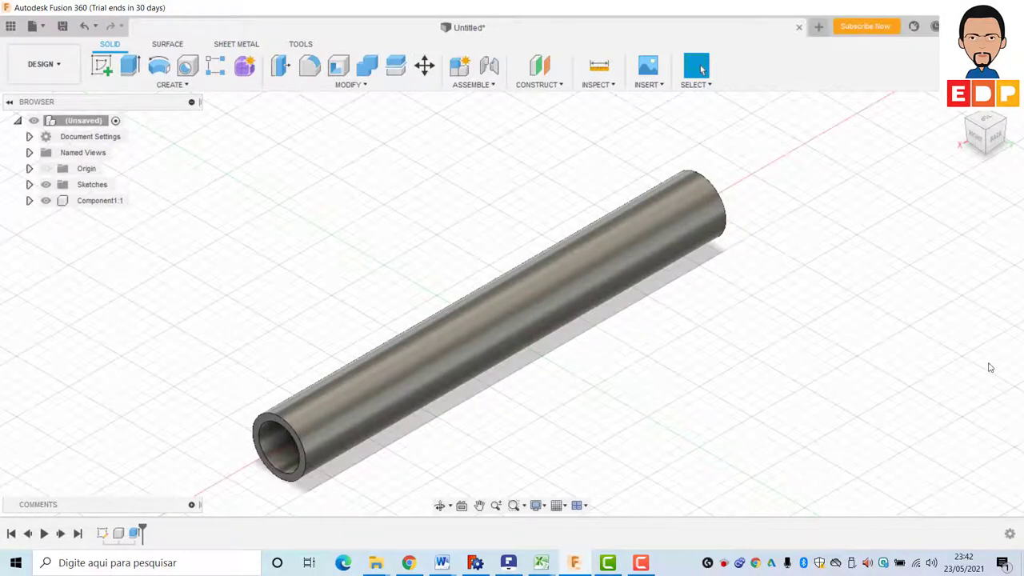
Switch to the Simulation workspace, create a Static Stress study, and show its Study Materials
left_click(60, 69)
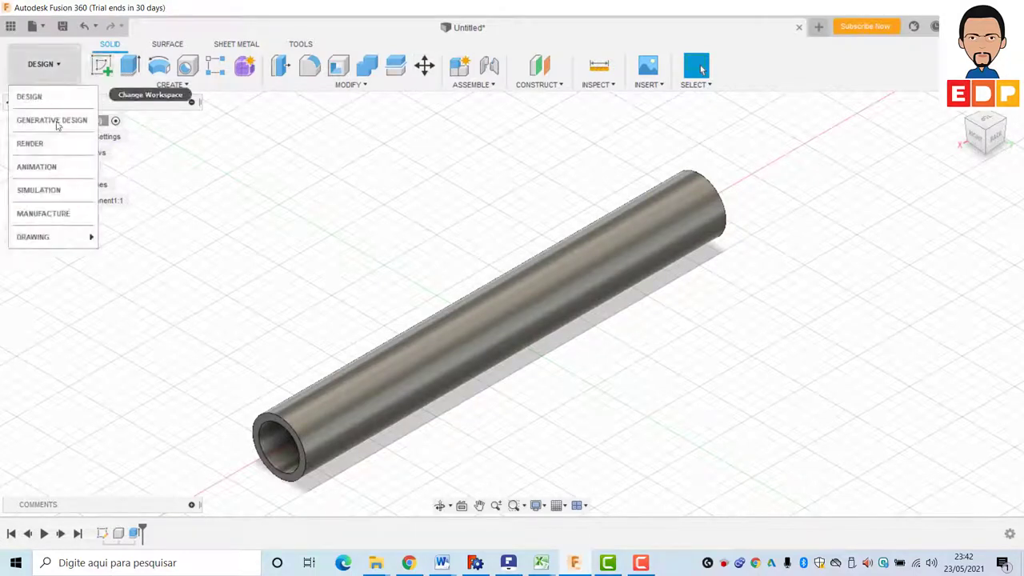
left_click(39, 190)
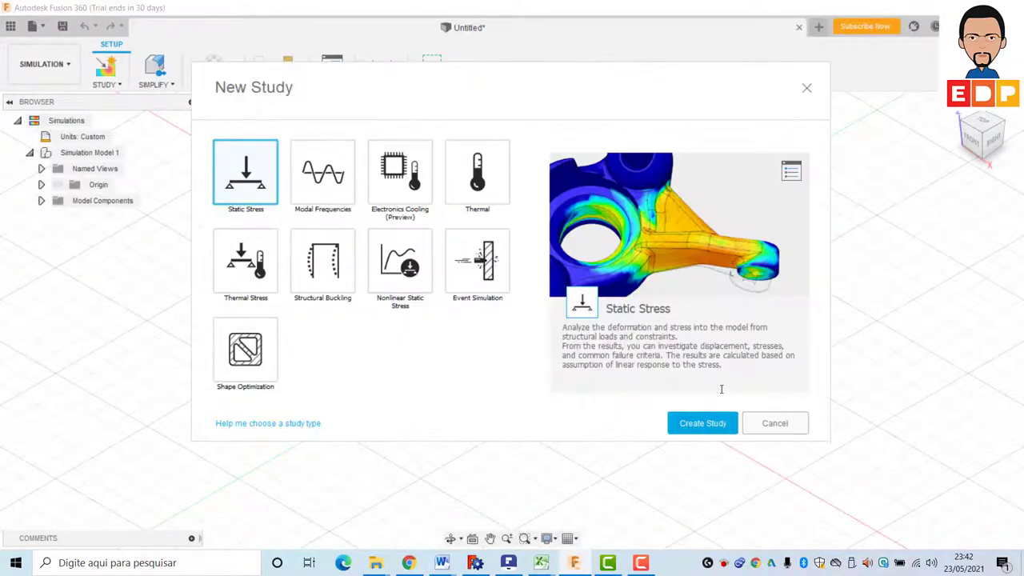
left_click(700, 428)
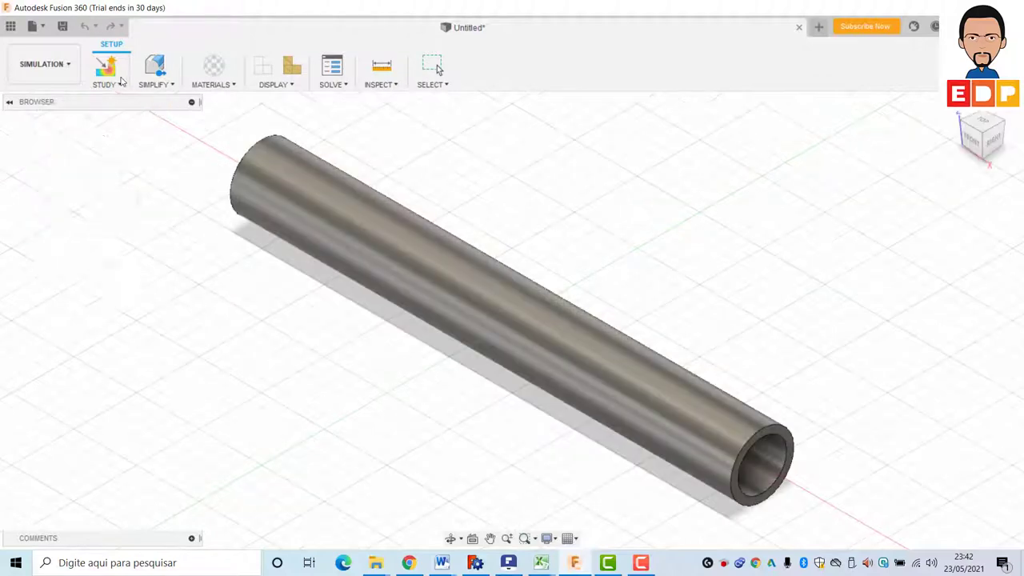
left_click(213, 68)
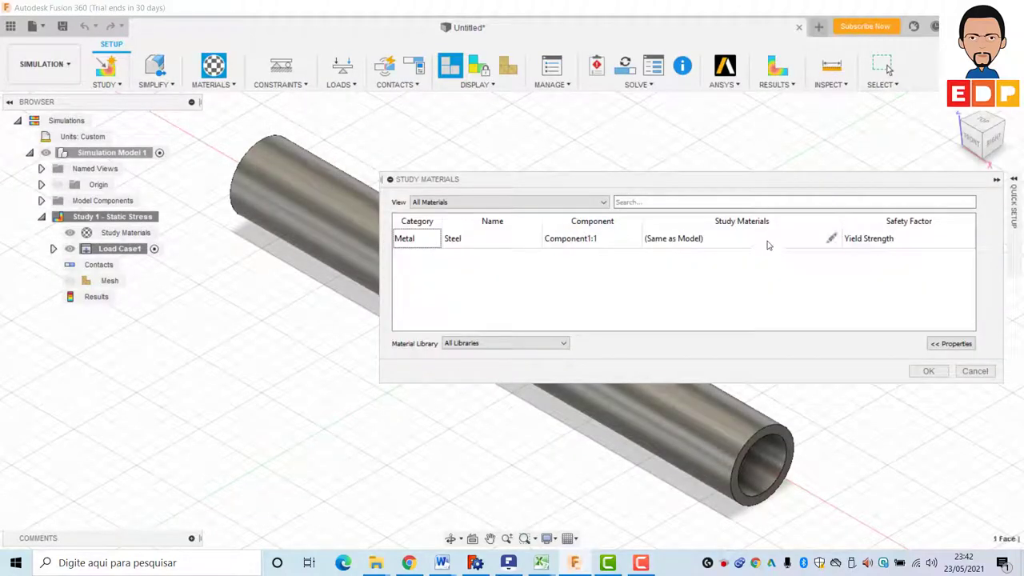
Pick Stainless Steel AISI 304 for the tube, review its properties (215 MPa yield), and confirm
left_click(768, 242)
left_click(834, 239)
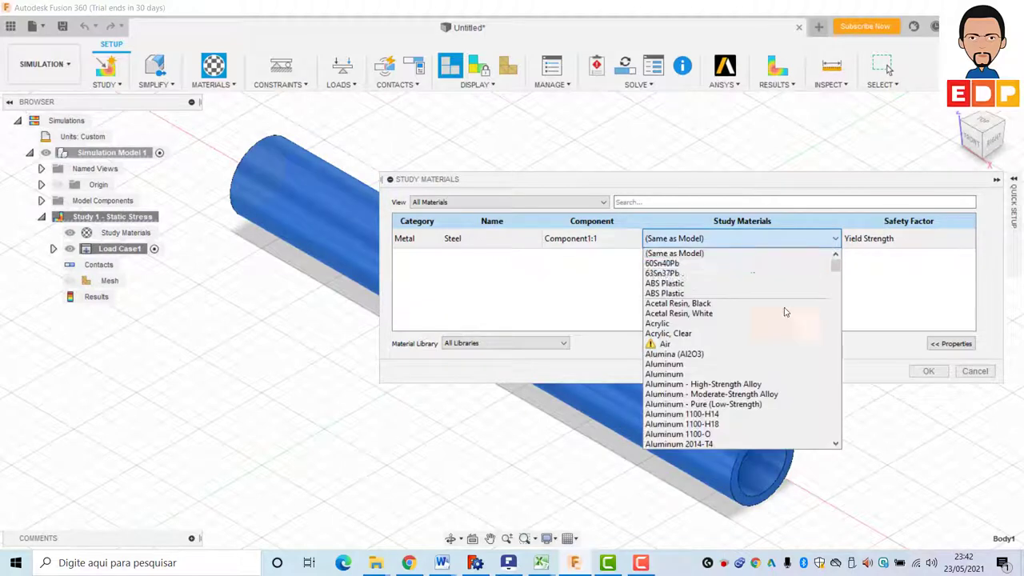
scroll(785, 320, "down", 10)
scroll(785, 344, "down", 10)
scroll(768, 385, "down", 10)
scroll(756, 402, "down", 7)
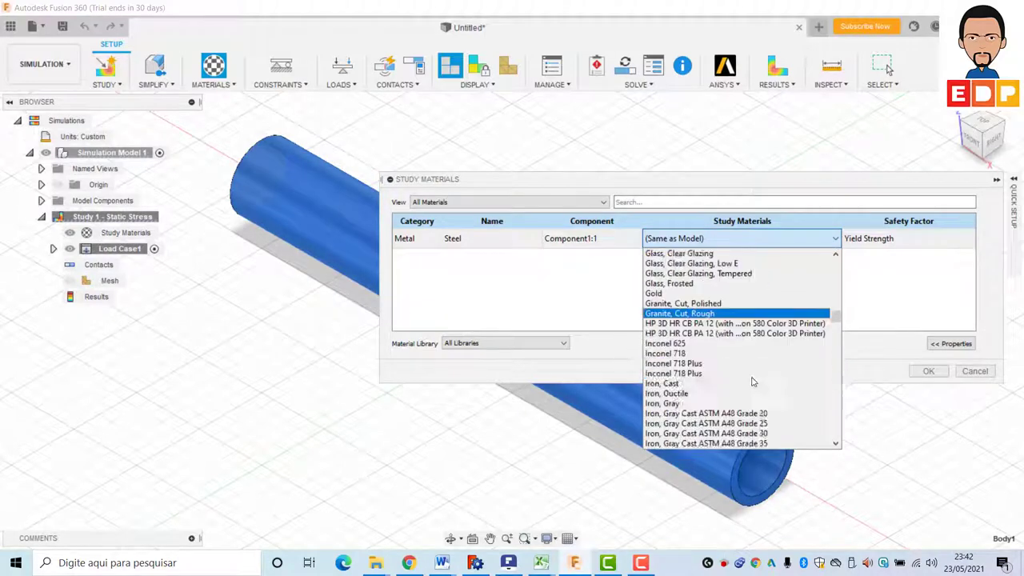
scroll(752, 388, "down", 7)
scroll(749, 372, "down", 7)
scroll(745, 358, "down", 7)
scroll(745, 358, "down", 5)
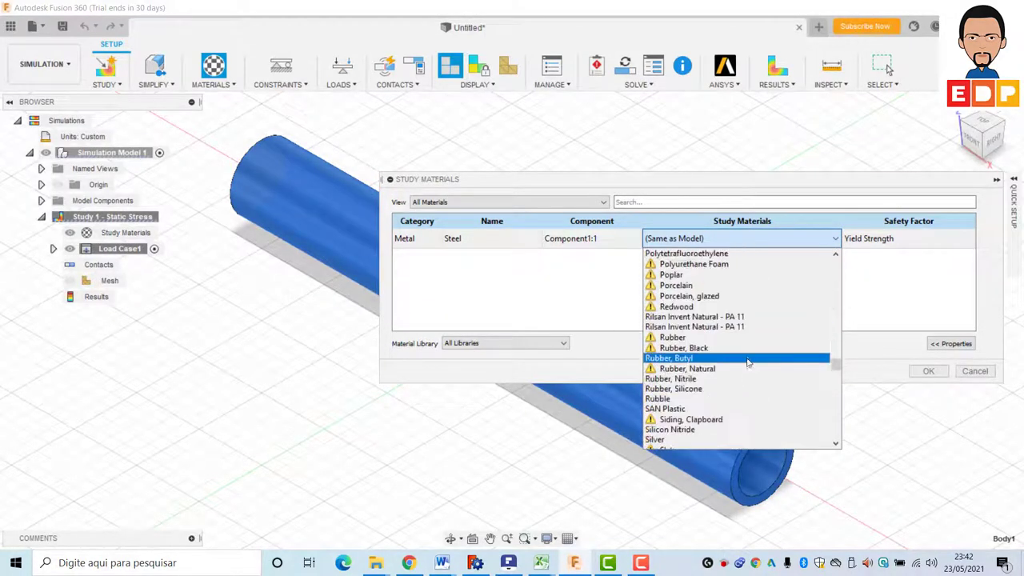
scroll(747, 358, "down", 5)
scroll(748, 359, "down", 4)
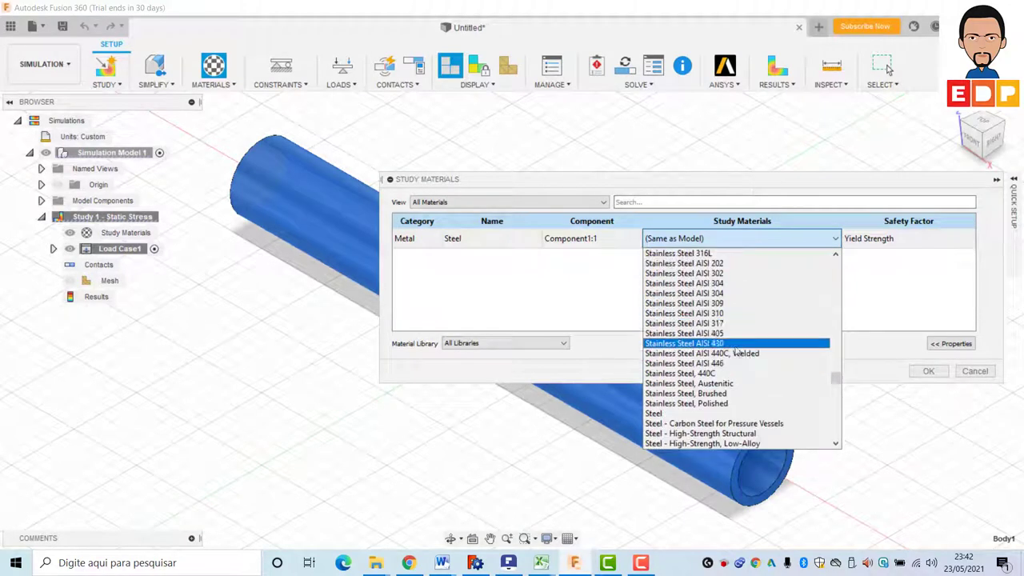
scroll(742, 340, "up", 2)
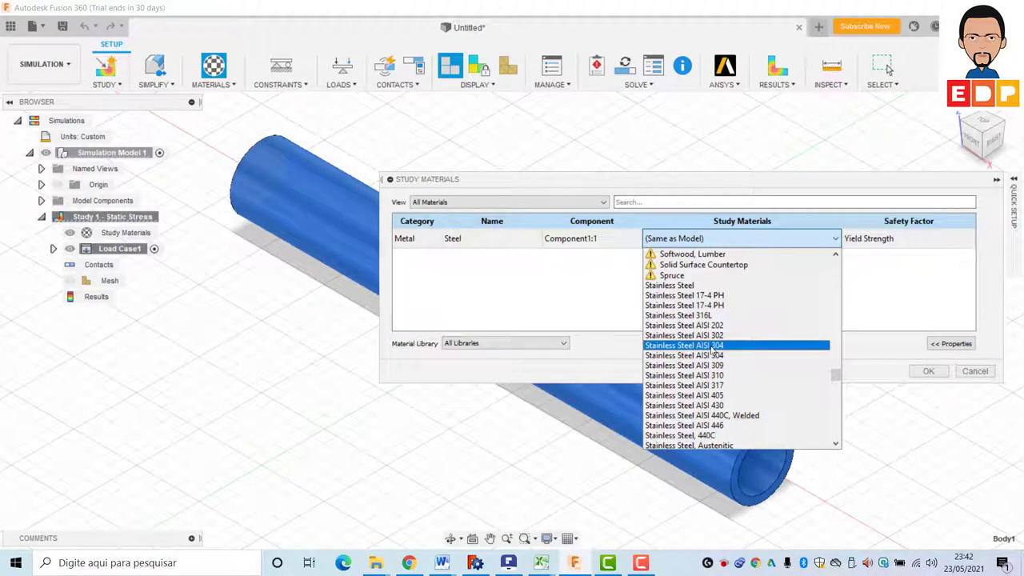
left_click(712, 352)
left_click(950, 344)
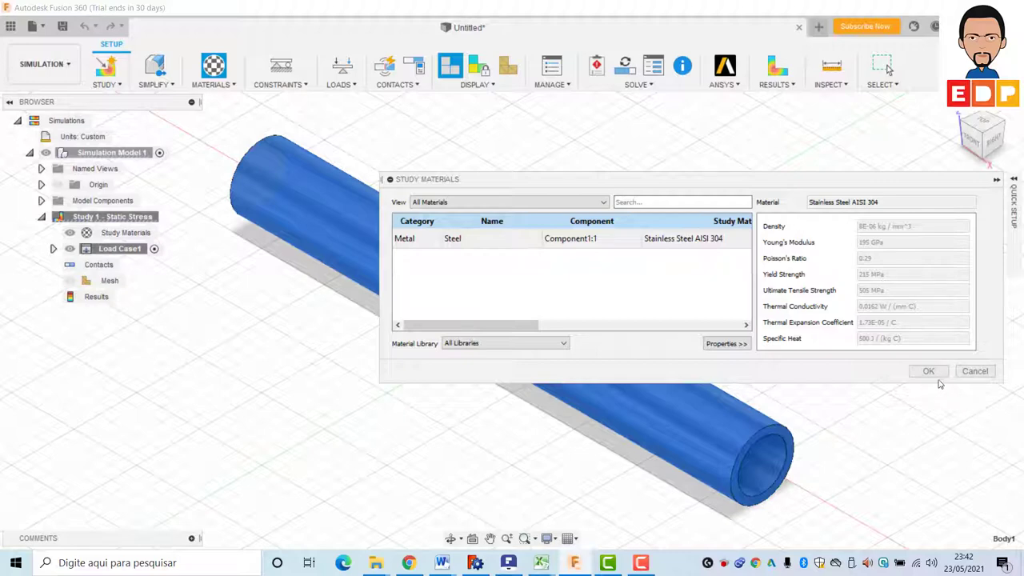
left_click(928, 371)
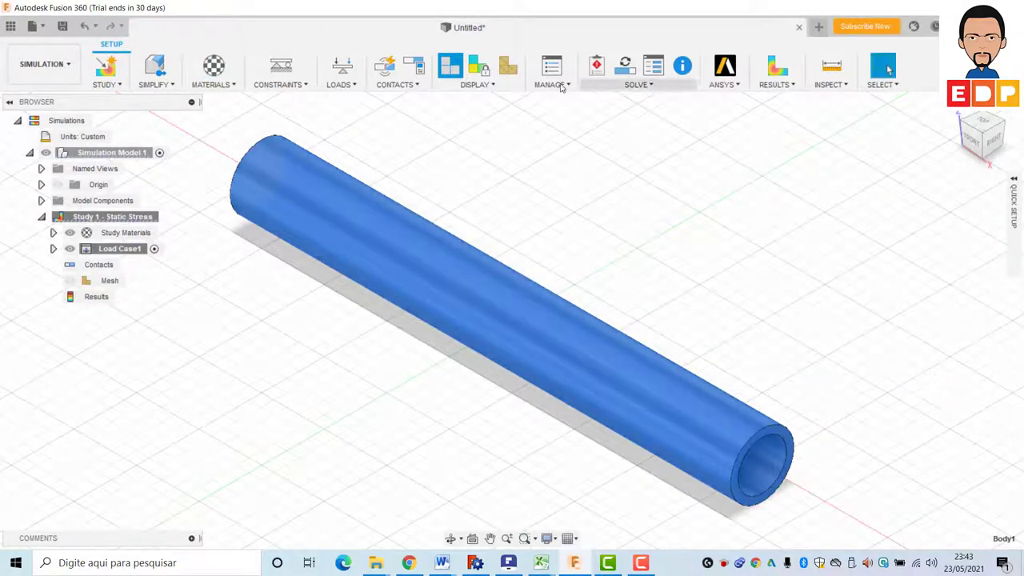
Apply a Fixed structural constraint to the tube's two end faces instead of the whole body
left_click(281, 65)
left_click(786, 450)
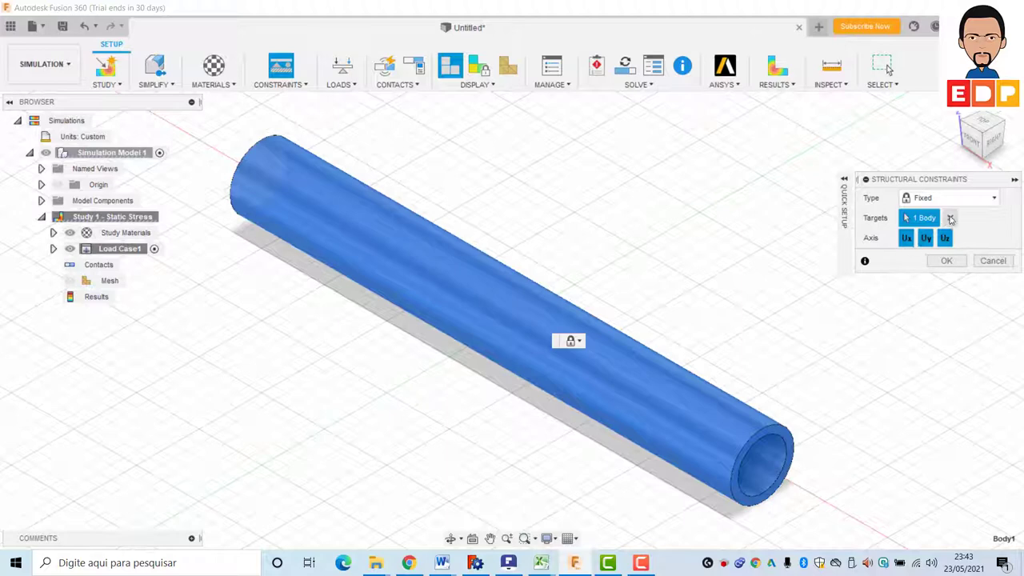
left_click(951, 218)
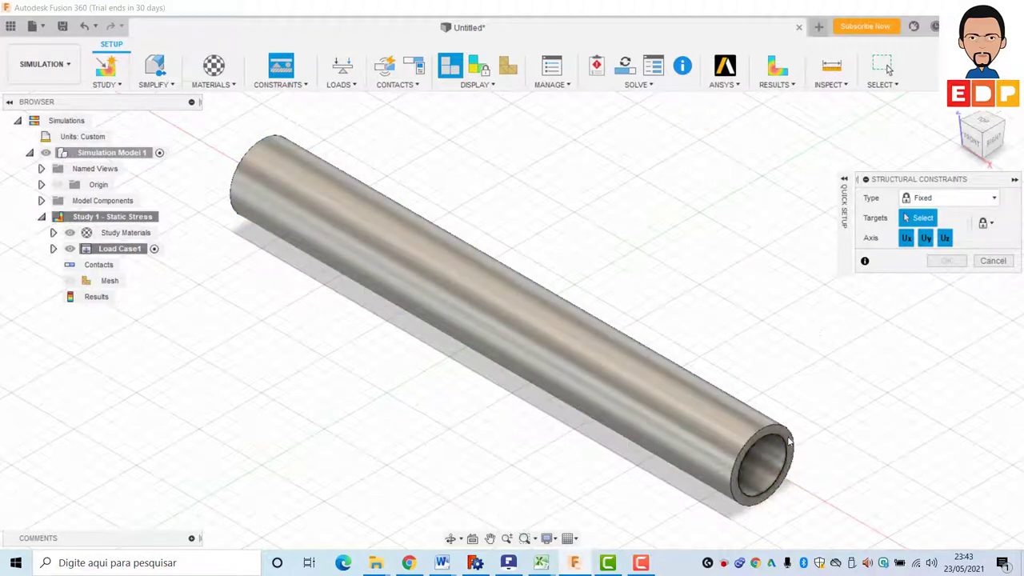
scroll(786, 442, "up", 1)
scroll(784, 436, "up", 1)
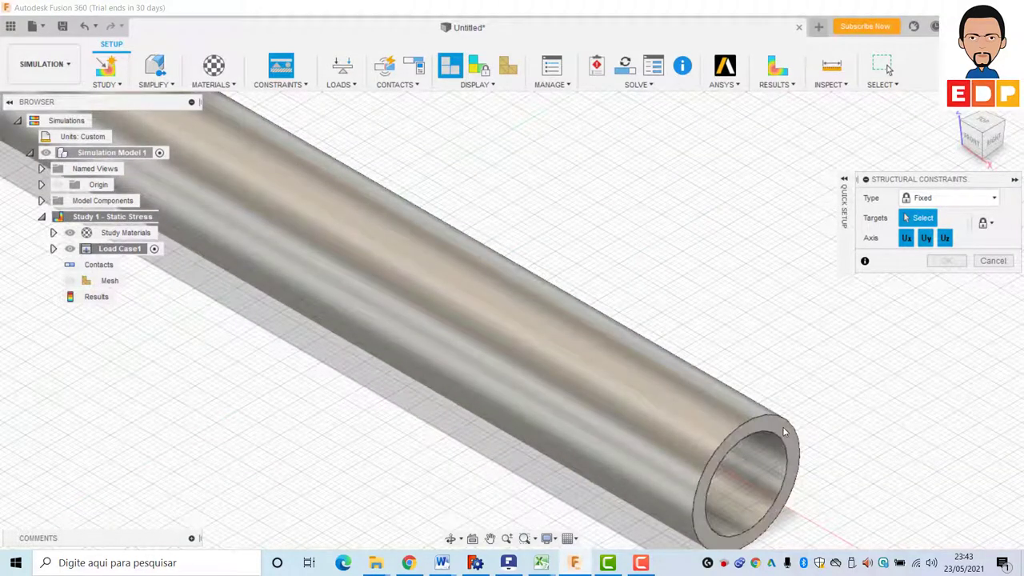
left_click(788, 437)
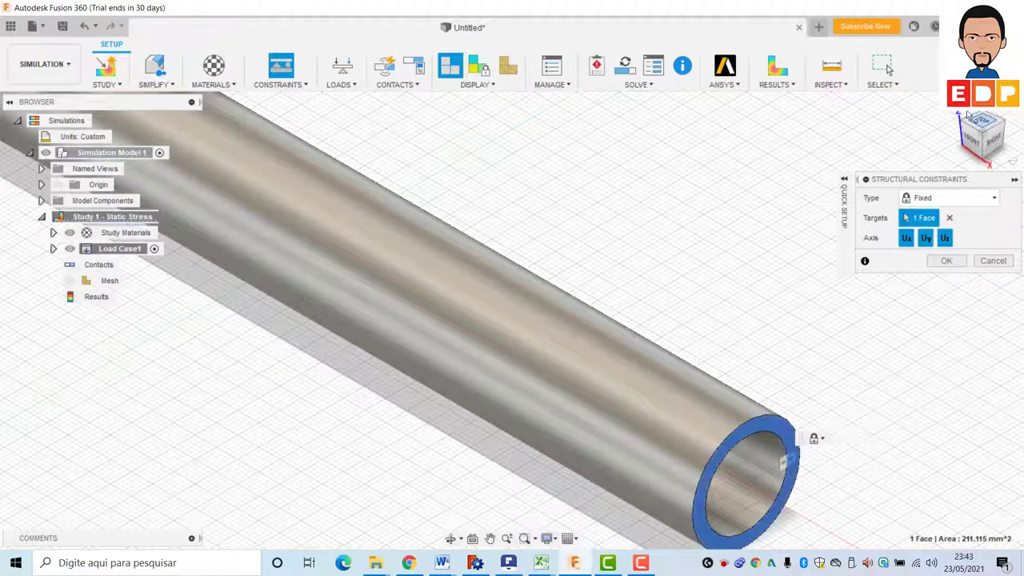
left_click(964, 126)
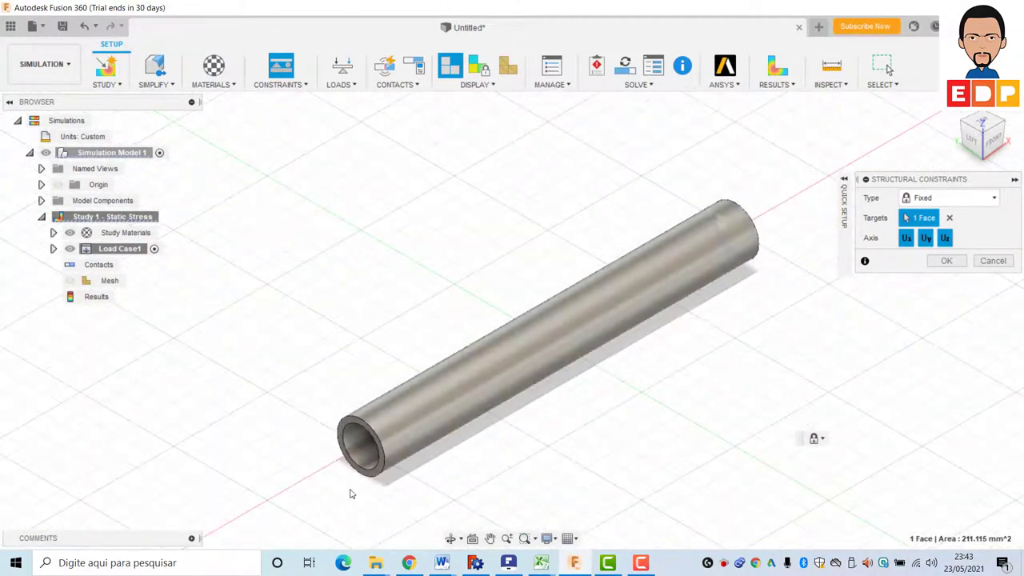
left_click(368, 478)
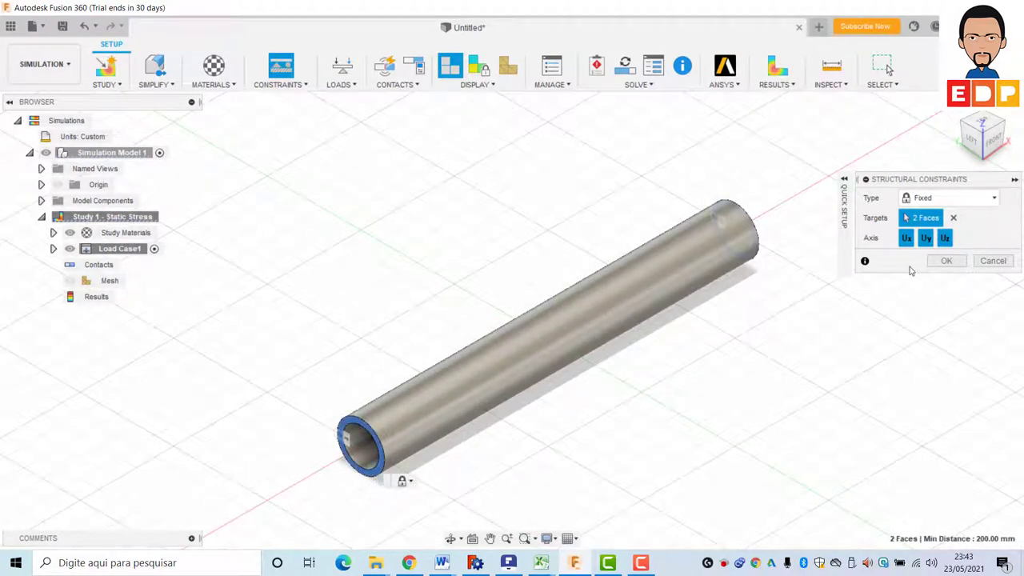
left_click(961, 262)
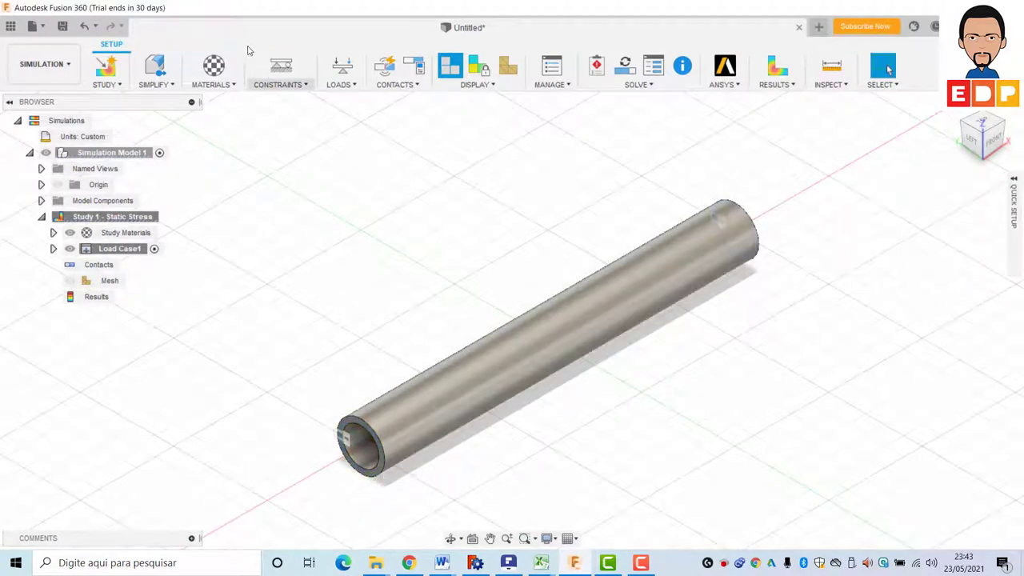
left_click(345, 68)
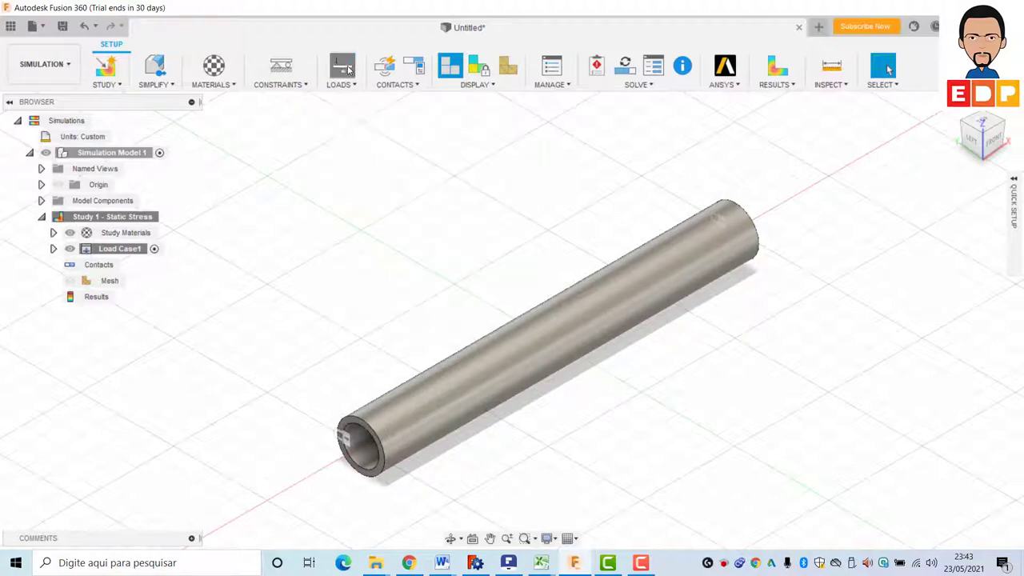
Load the tube's inner surface with a Pressure of 10 MPa and confirm it
left_click(365, 452)
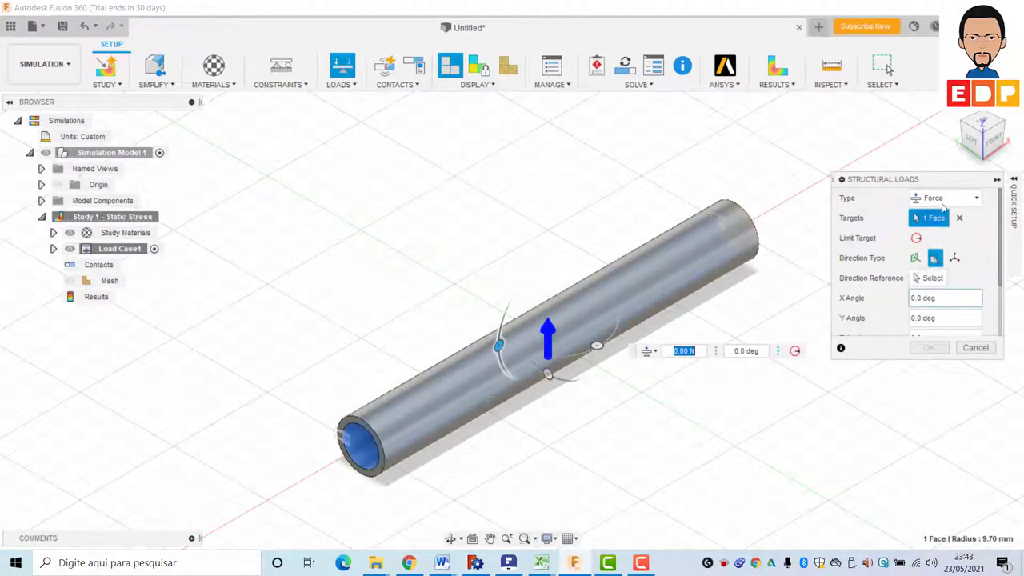
left_click(944, 201)
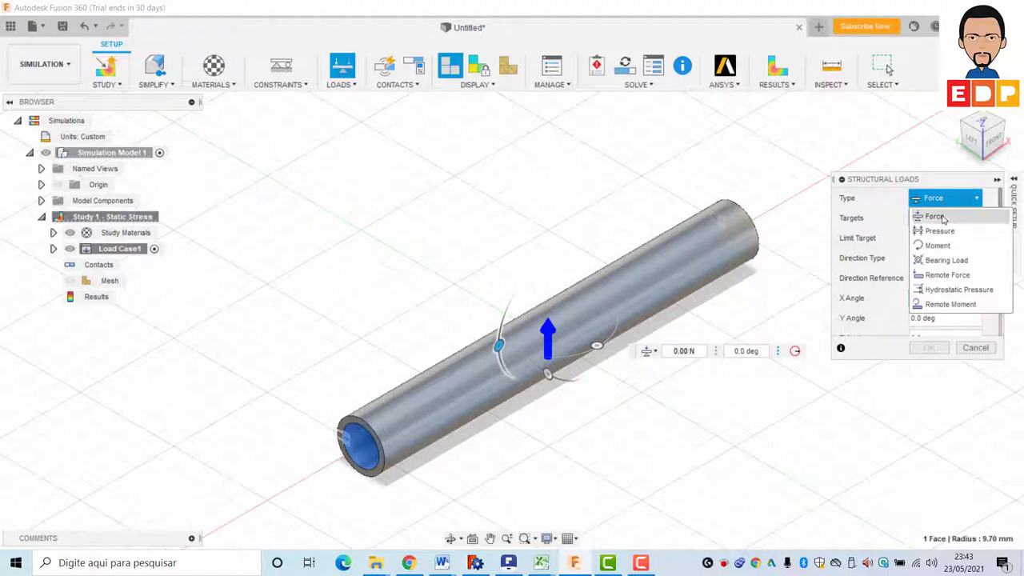
left_click(940, 231)
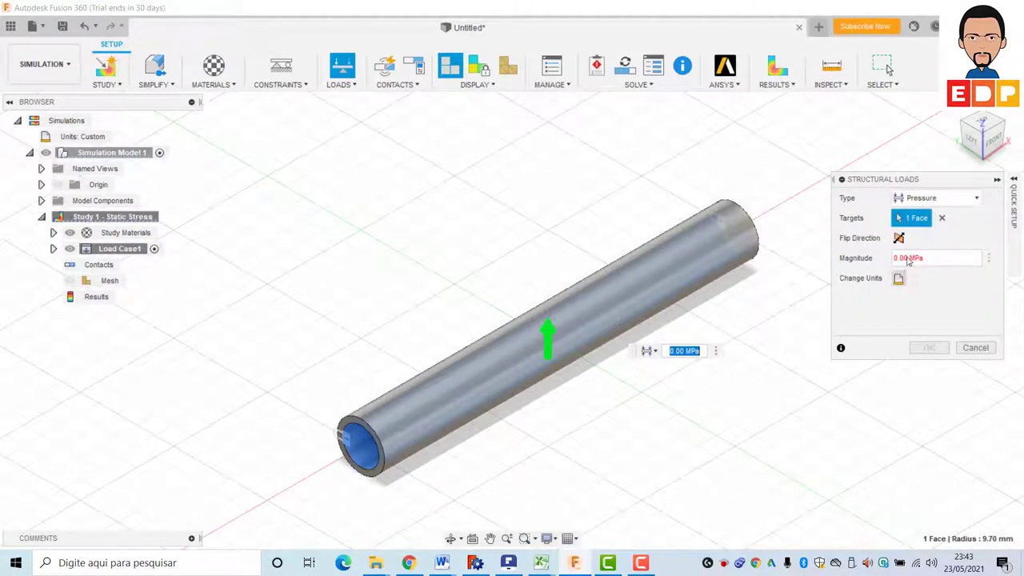
left_click(909, 259)
double_click(900, 258)
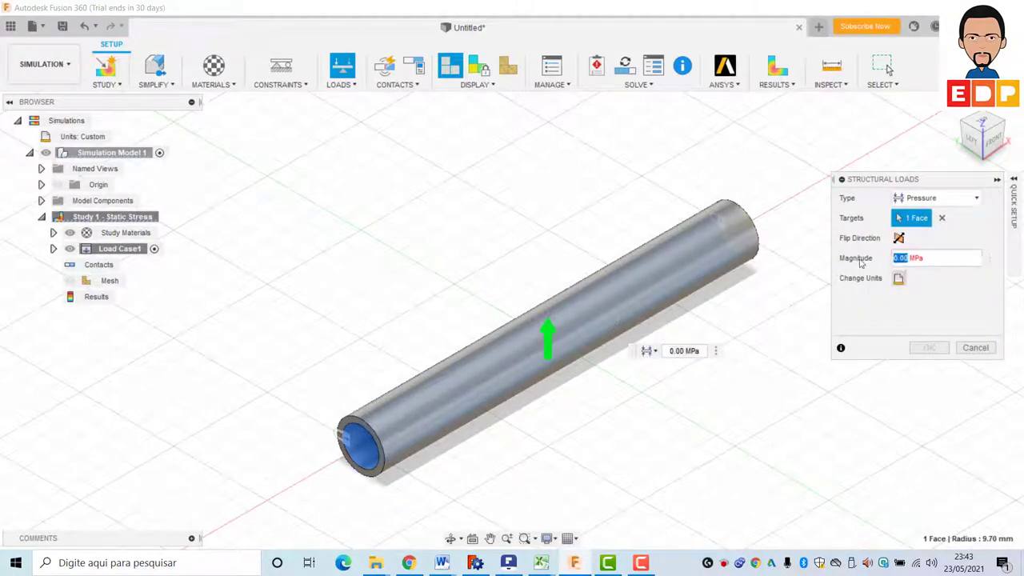
type("10")
key("BackSpace")
left_click(929, 347)
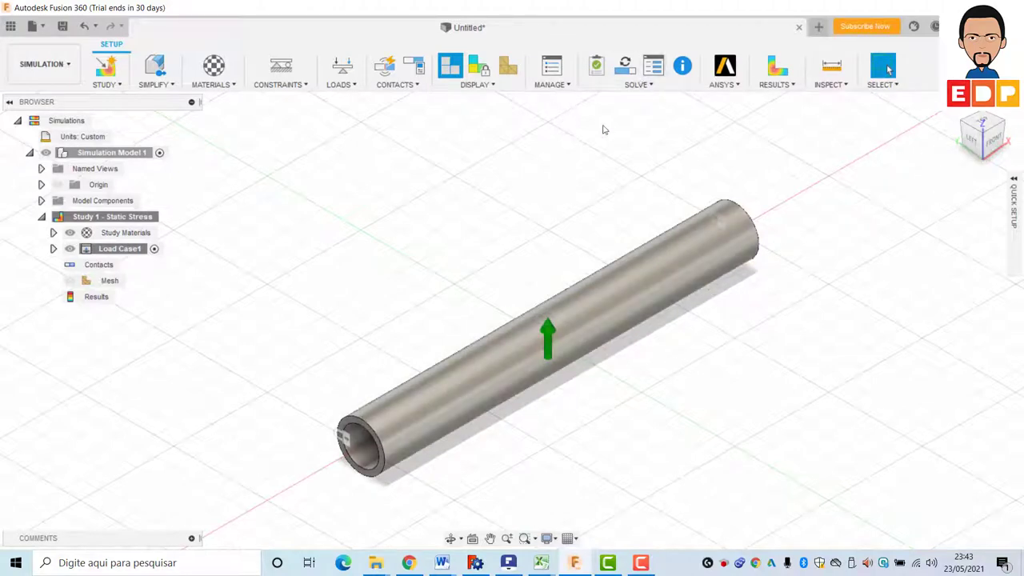
Generate the mesh for the tube, producing 1025 tetrahedra
left_click(633, 88)
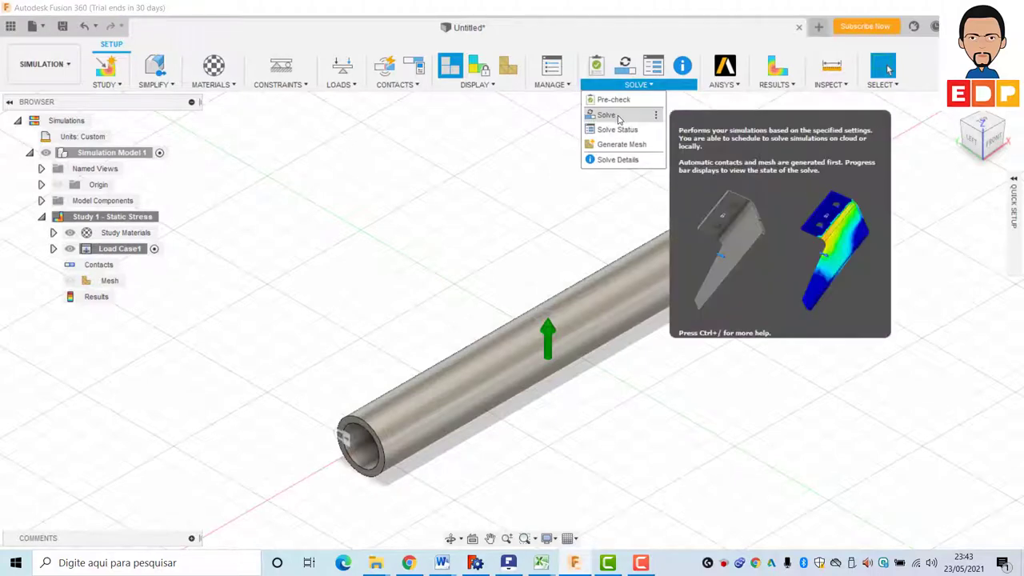
left_click(617, 145)
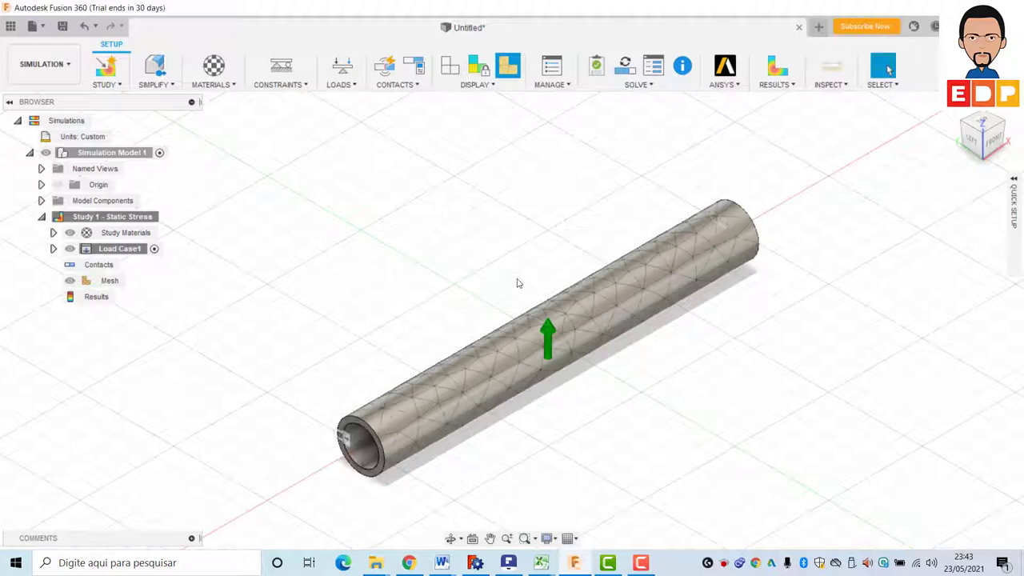
scroll(535, 468, "up", 2)
scroll(537, 457, "up", 2)
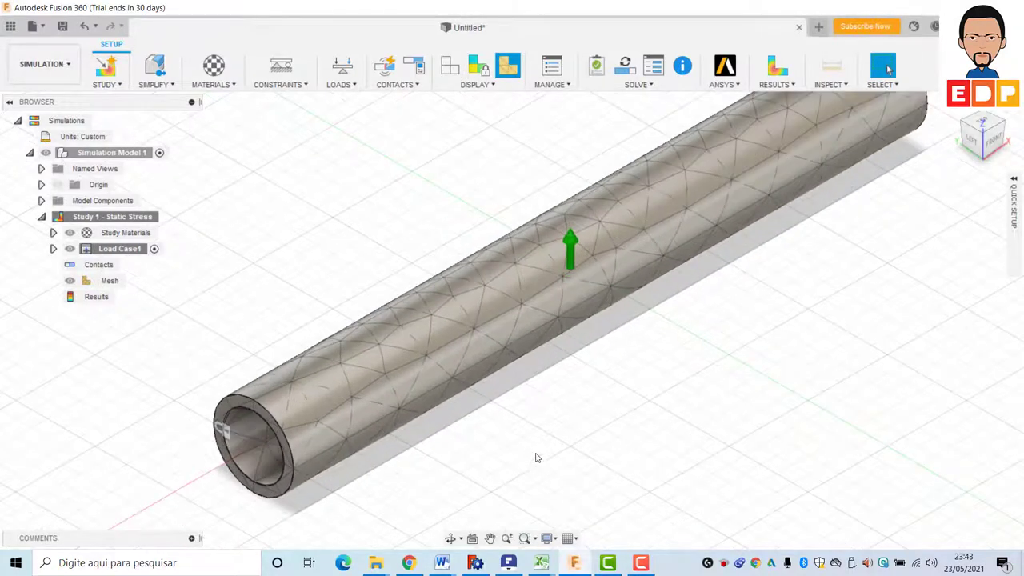
scroll(504, 338, "up", 3)
scroll(517, 313, "up", 2)
scroll(517, 313, "down", 3)
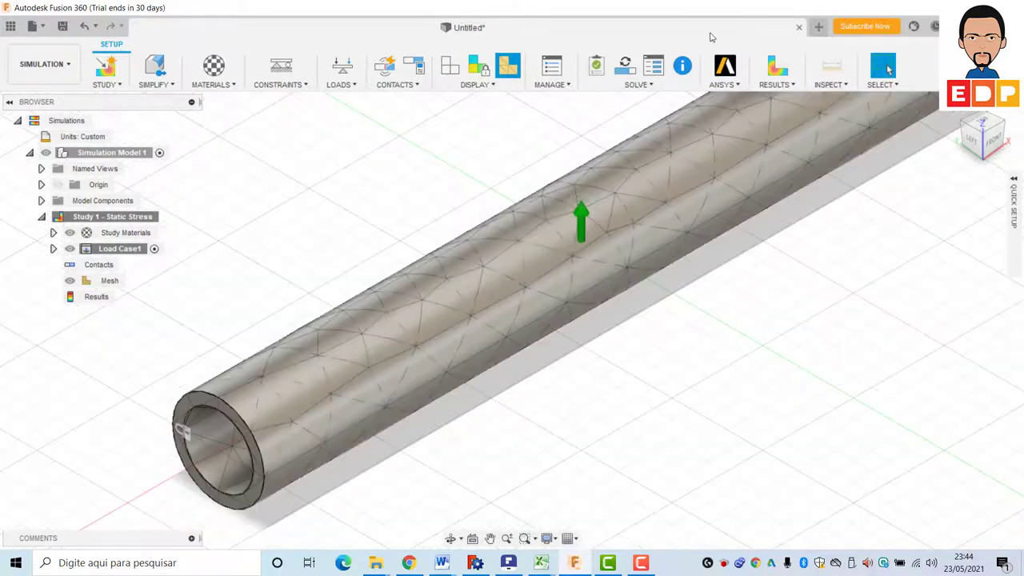
Review the mesh report in Solve Details, recentre the tube, and bring up the Solve dialog
left_click(652, 85)
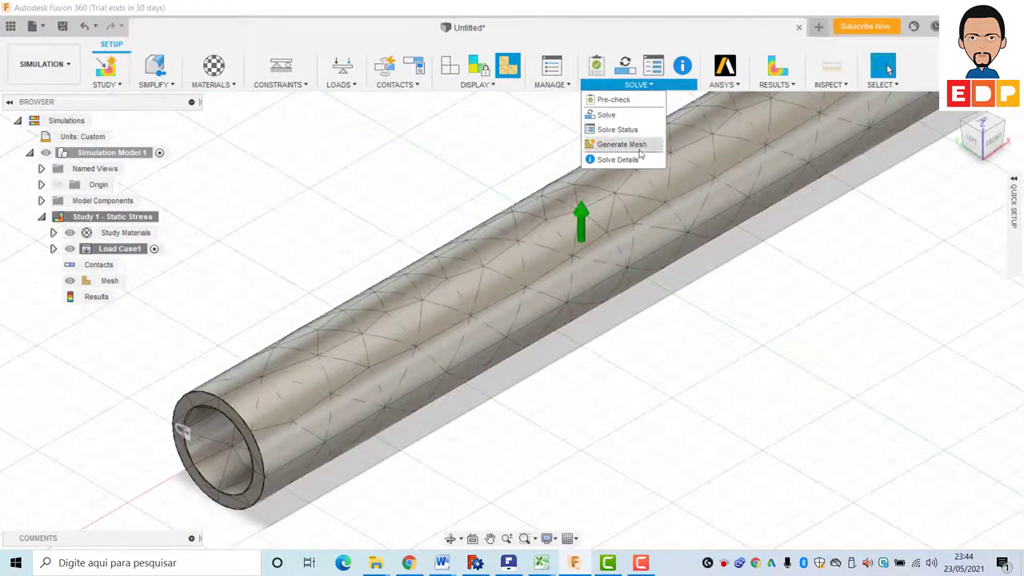
left_click(638, 160)
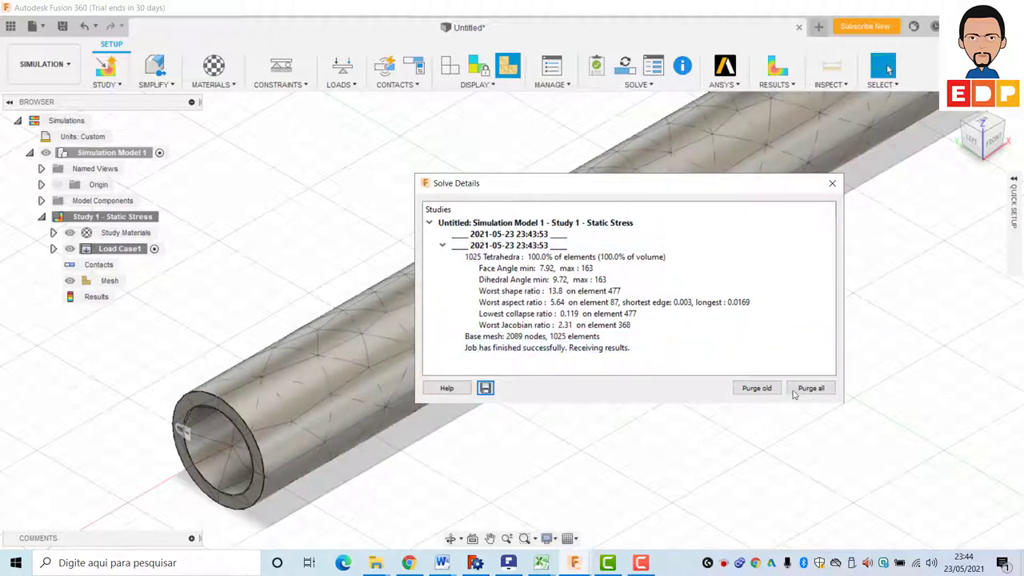
left_click(832, 184)
scroll(613, 254, "down", 3)
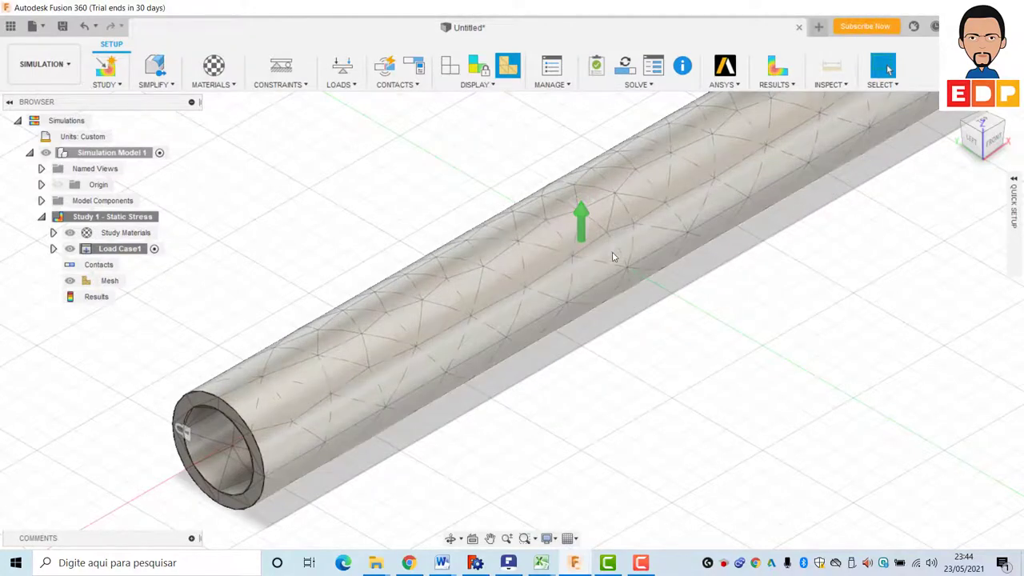
scroll(612, 251, "up", 2)
scroll(611, 251, "down", 4)
middle_click_drag(780, 318, 626, 413)
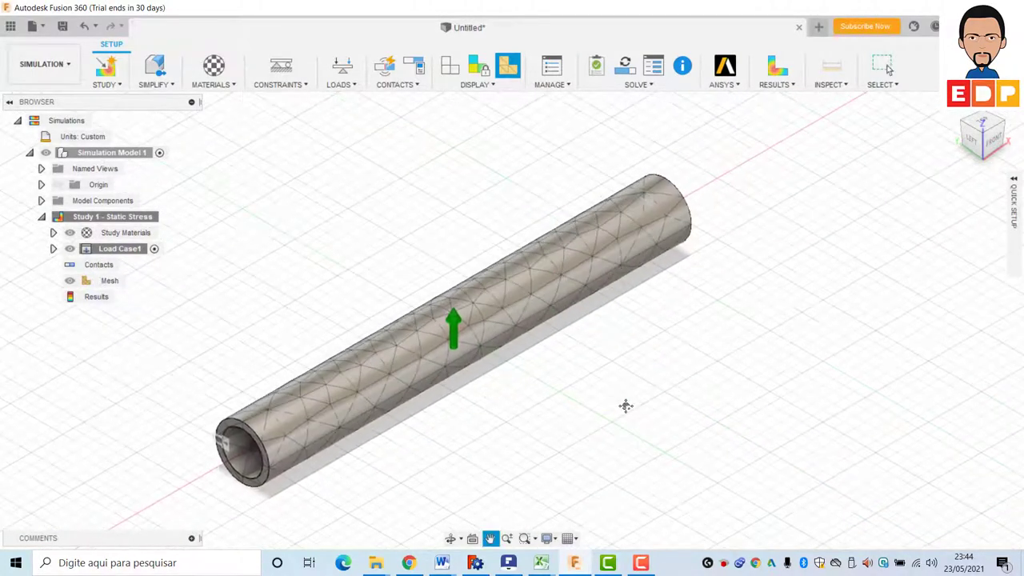
left_click(626, 69)
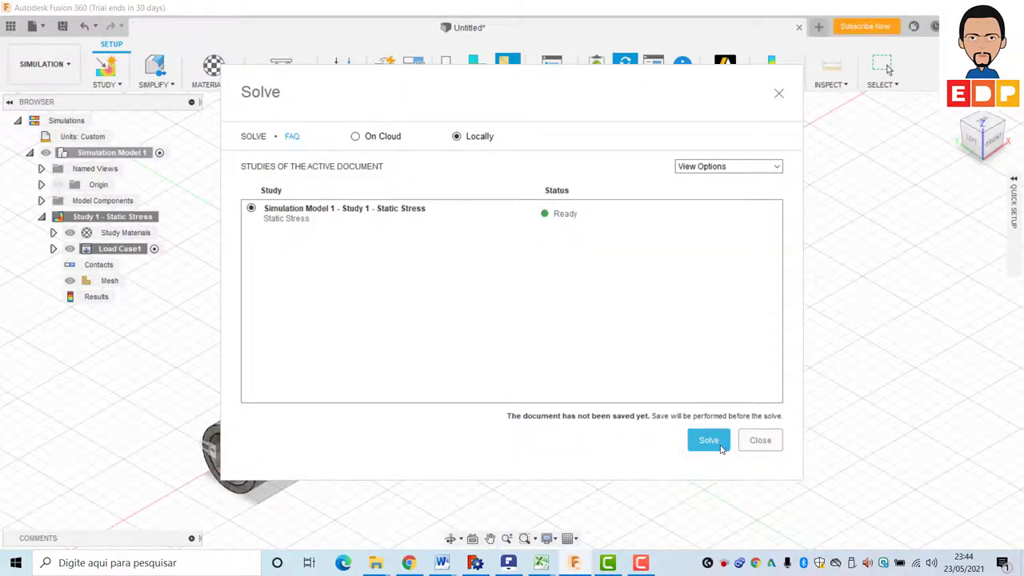
Run the local solve, saving the design as 'Vaso de pressão cilindrico'
left_click(709, 441)
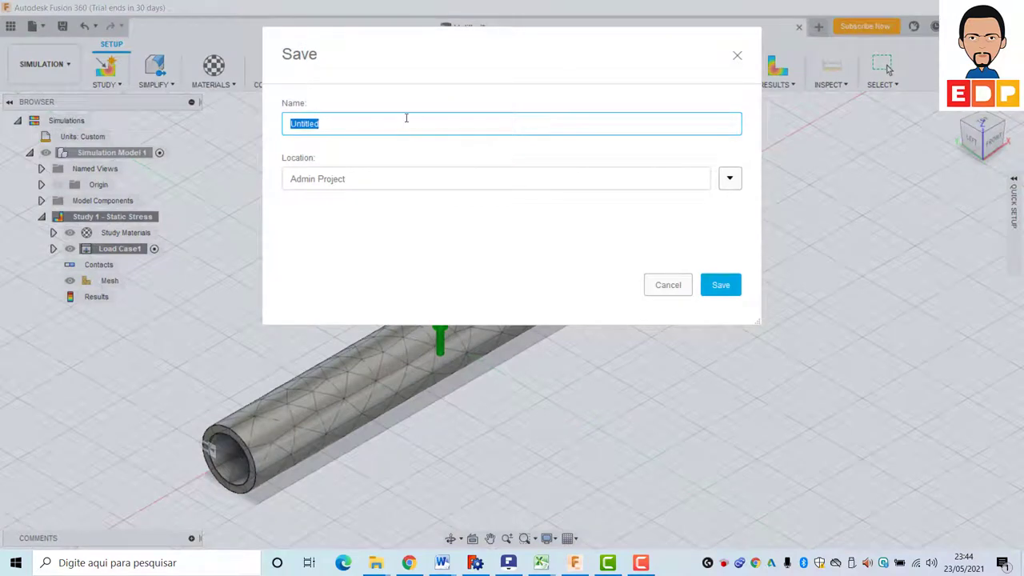
type("T")
key("BackSpace")
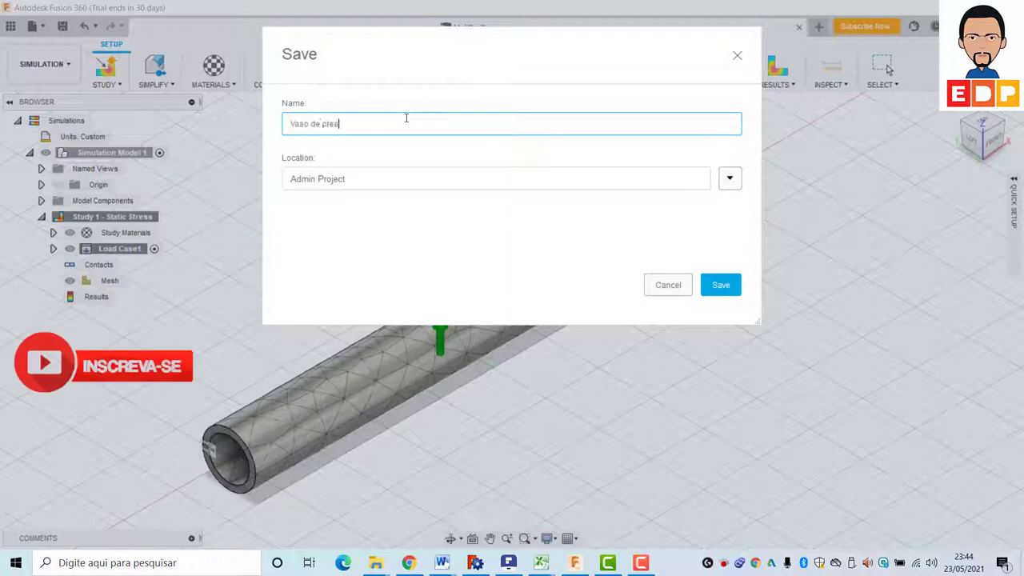
type("ão c")
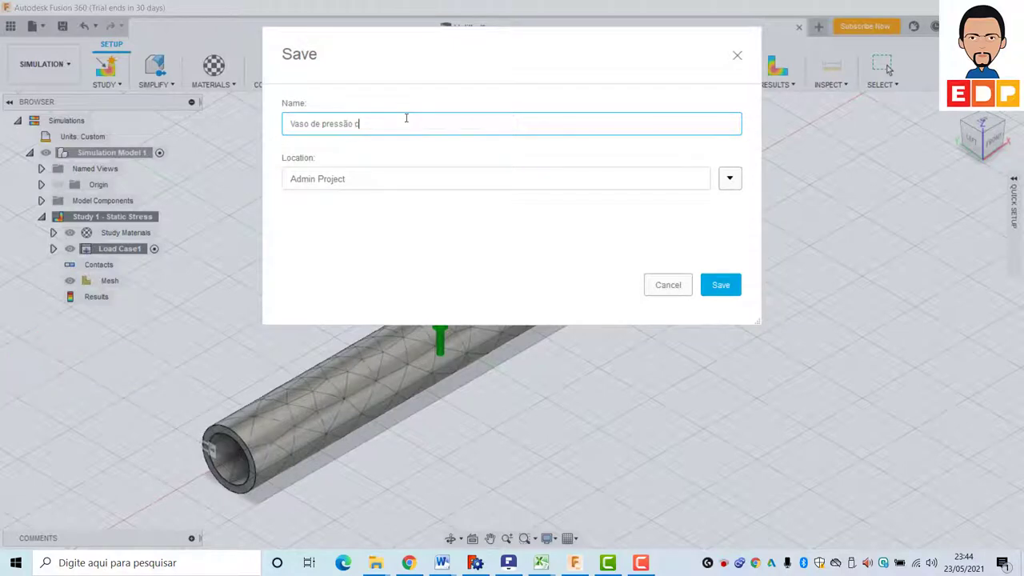
type("ilindrico")
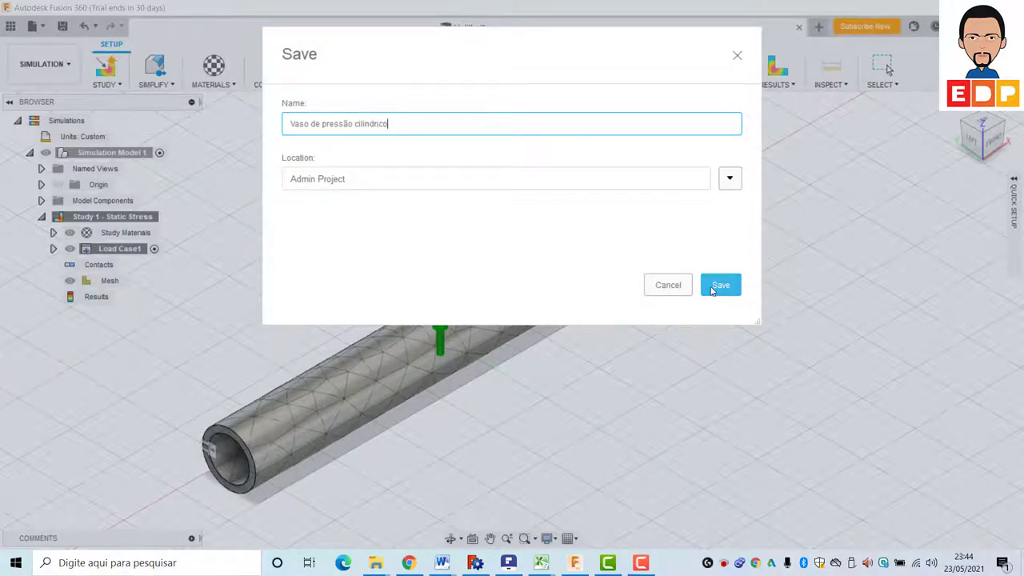
left_click(720, 285)
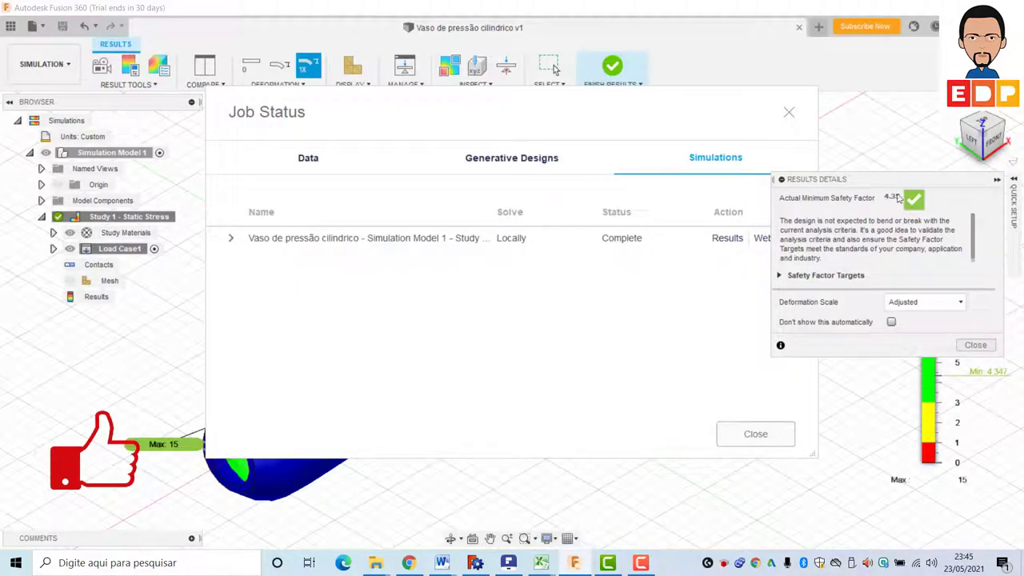
Close the Results Details and Job Status windows and set deformation scale to Actual (1x)
left_click(976, 345)
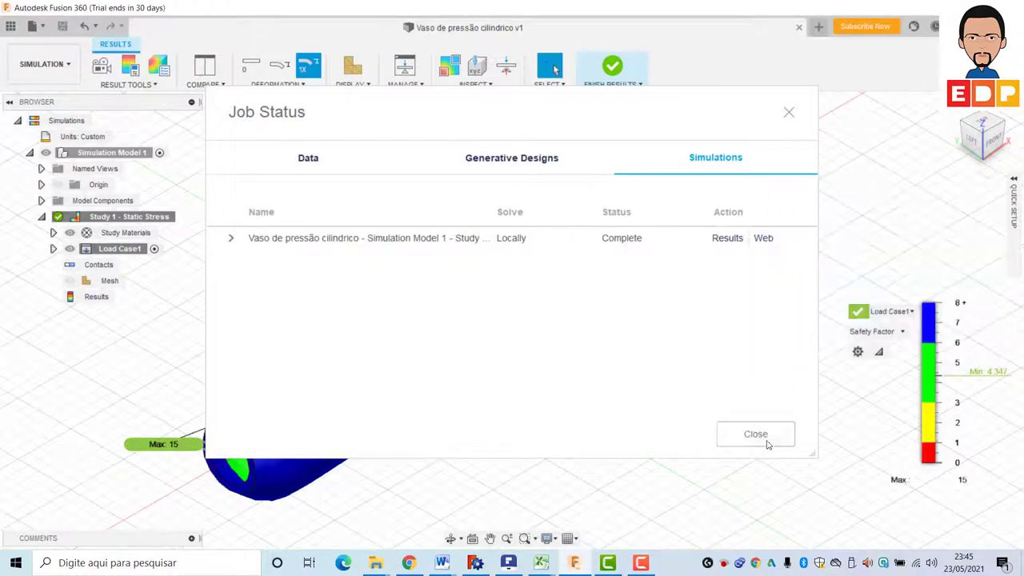
left_click(757, 436)
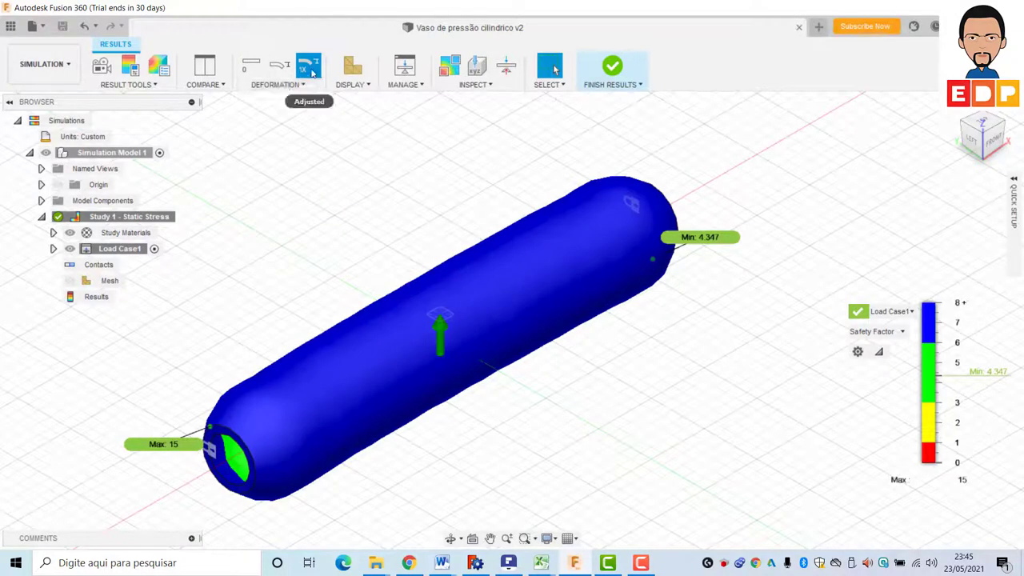
left_click(280, 70)
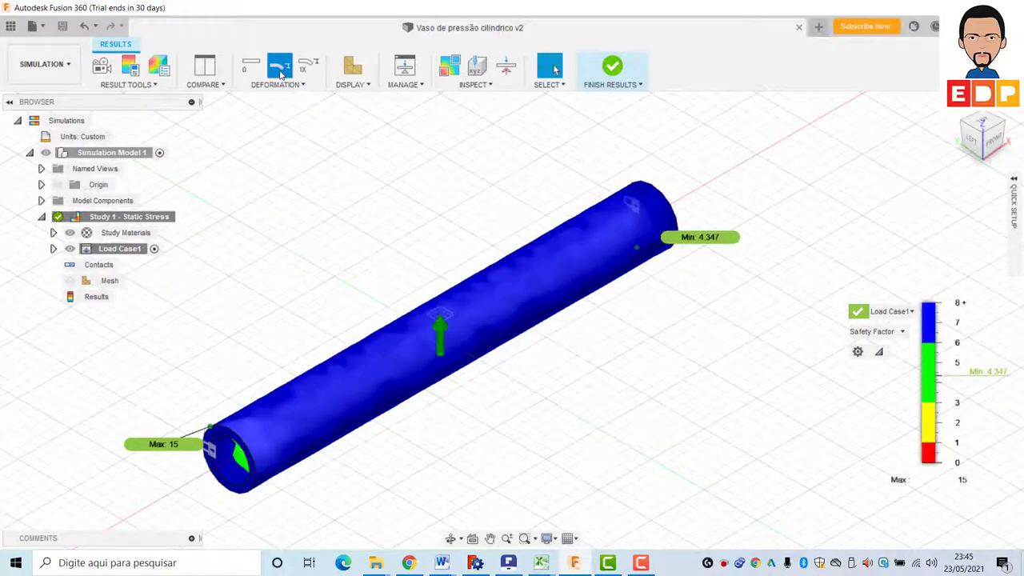
scroll(448, 340, "up", 2)
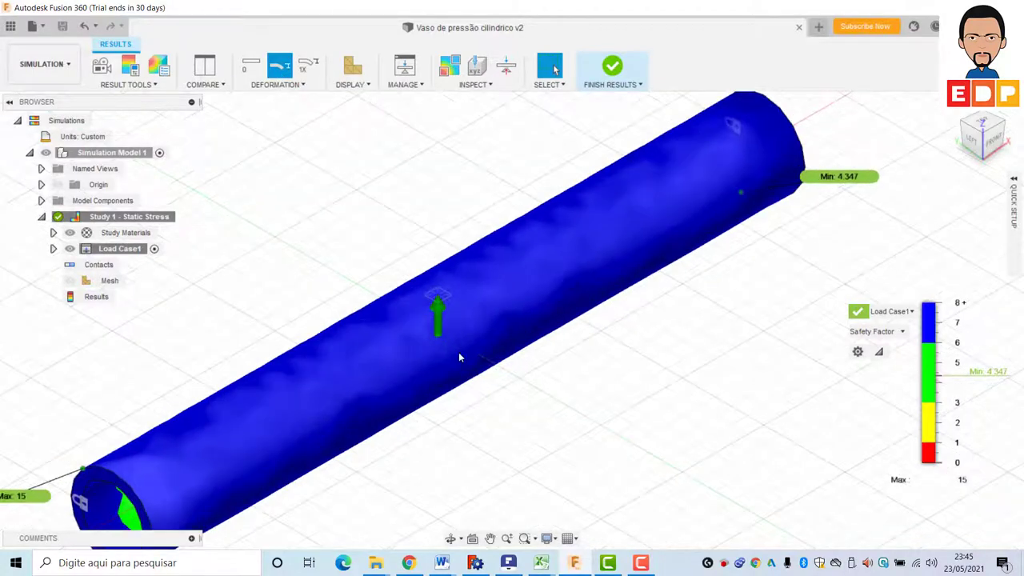
scroll(459, 353, "up", 3)
scroll(510, 388, "down", 5)
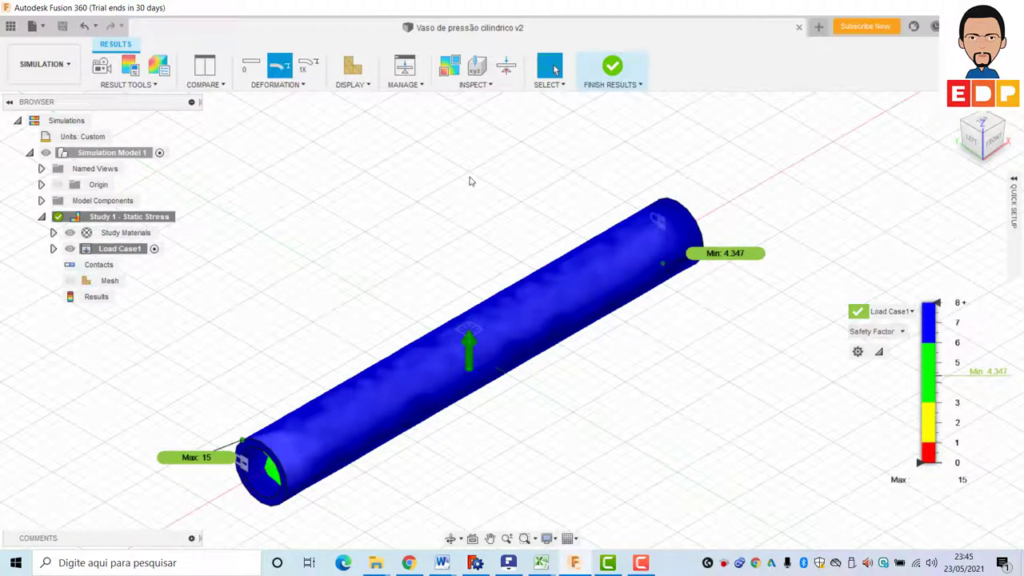
In Legend Options, keep the Normal legend size and set Color Transition to Smooth
left_click(137, 86)
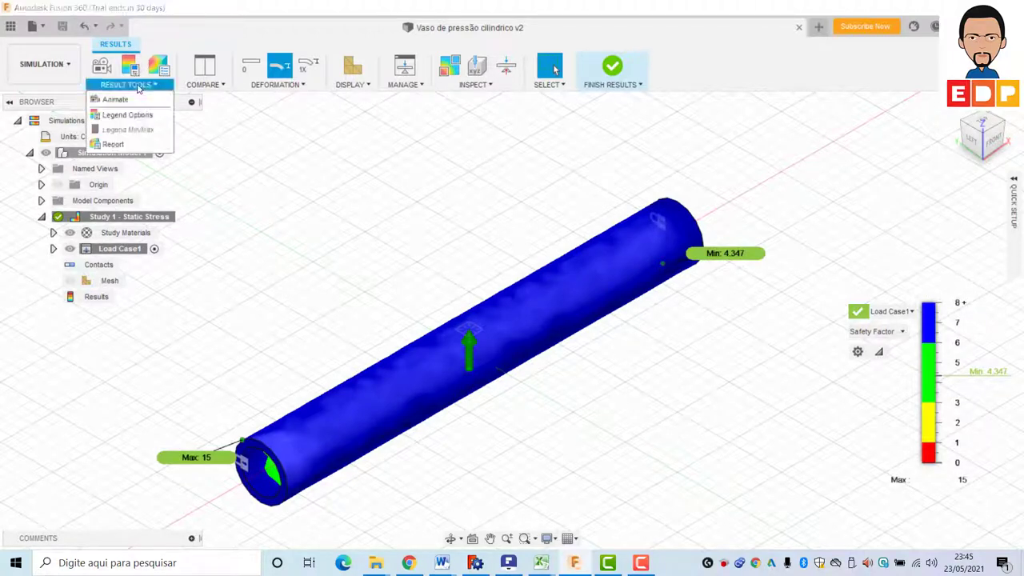
left_click(136, 114)
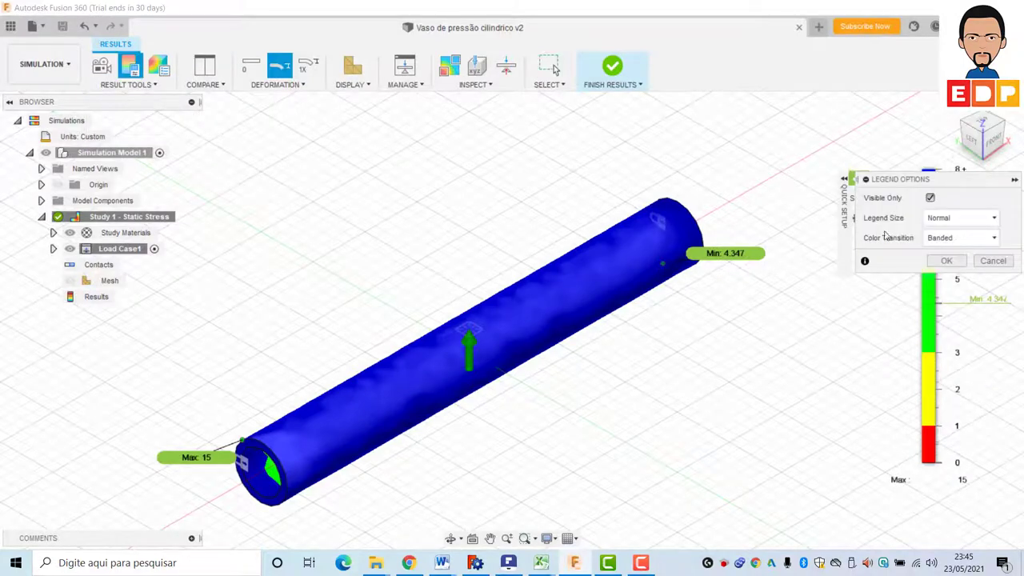
left_click(947, 218)
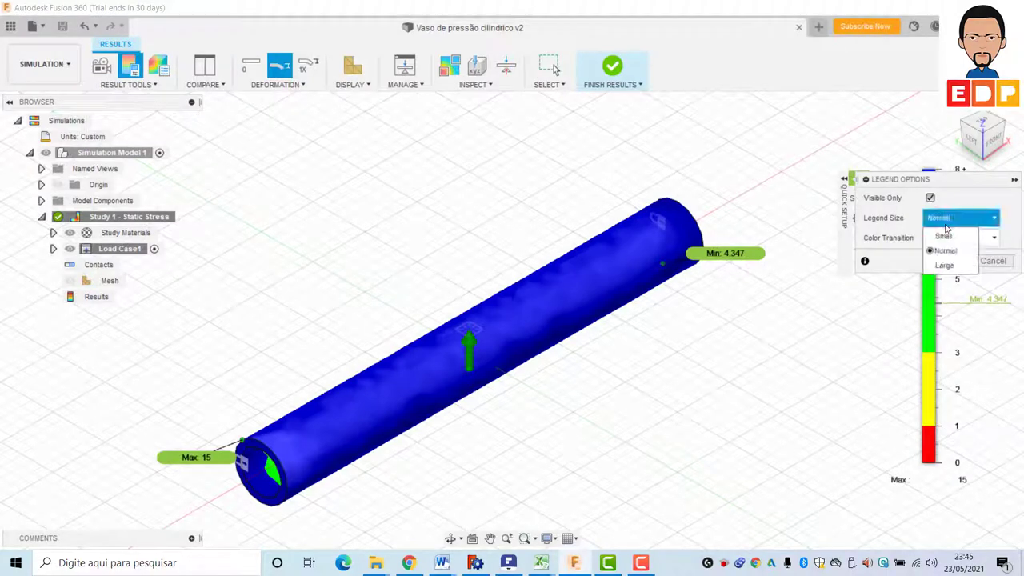
left_click(944, 251)
left_click(940, 239)
left_click(947, 256)
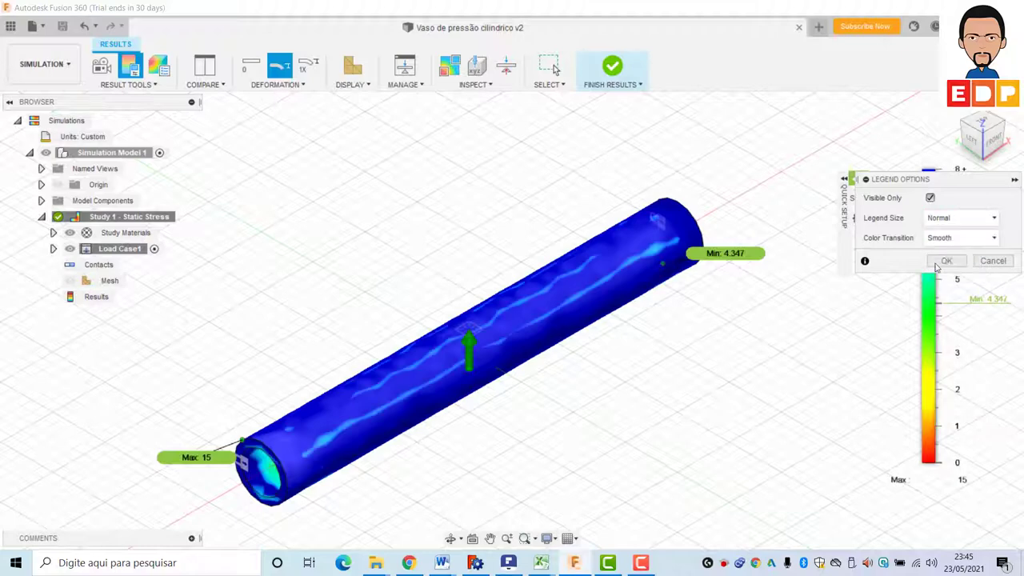
left_click(947, 261)
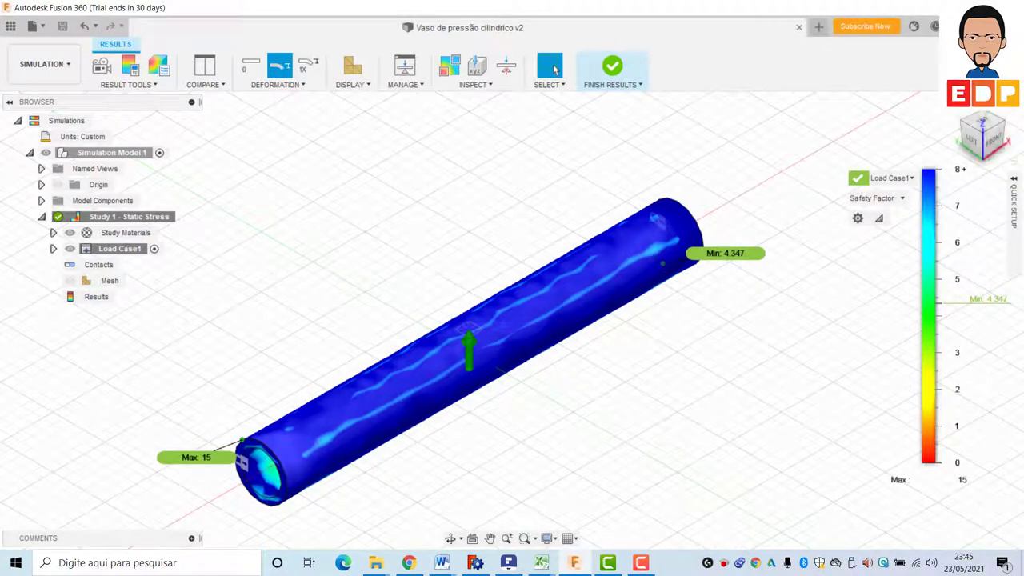
mouse_move(881, 199)
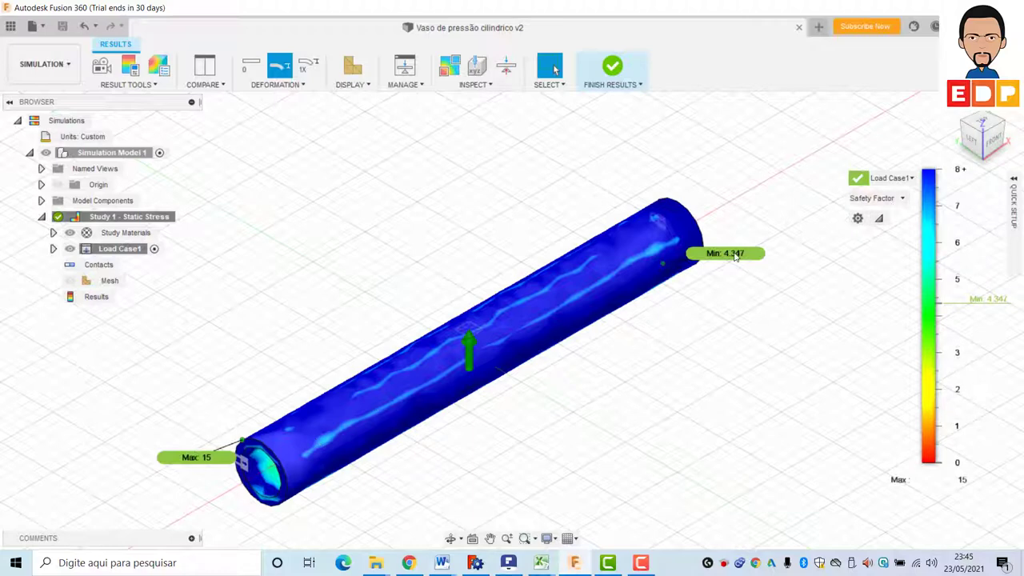
Show the von Mises stress plot, then Safety Factor, then Stress again
left_click(893, 198)
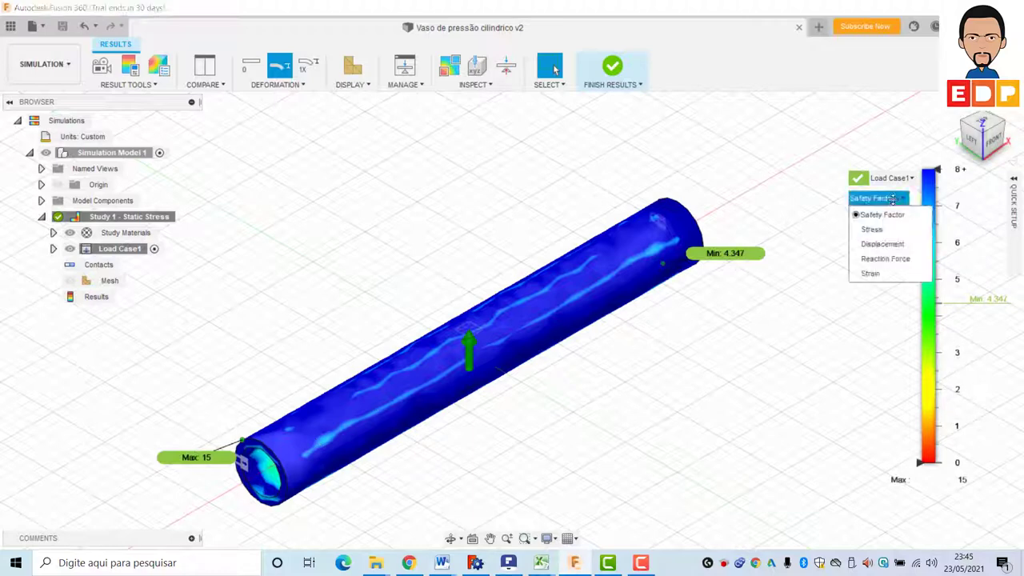
left_click(872, 229)
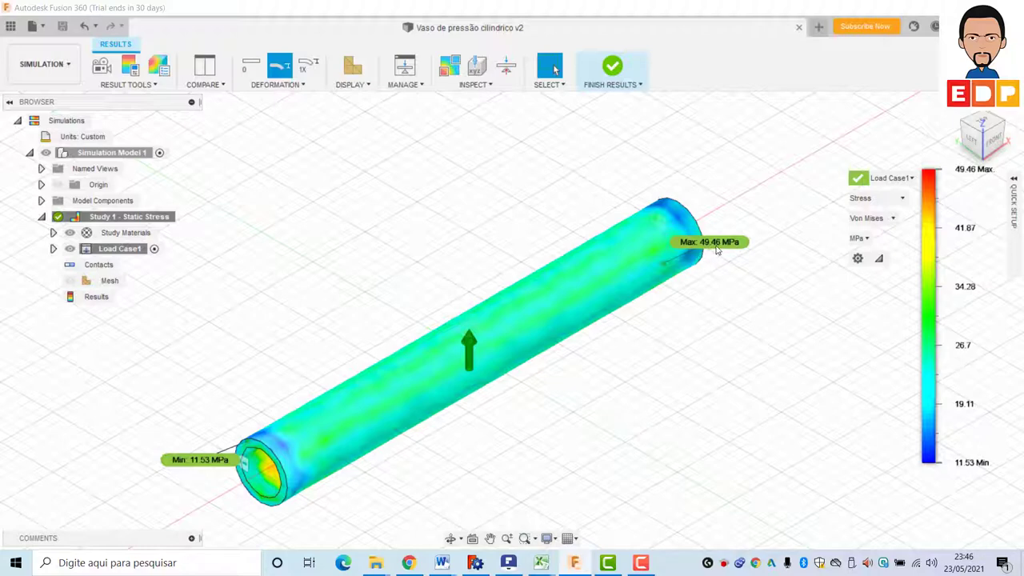
left_click(862, 200)
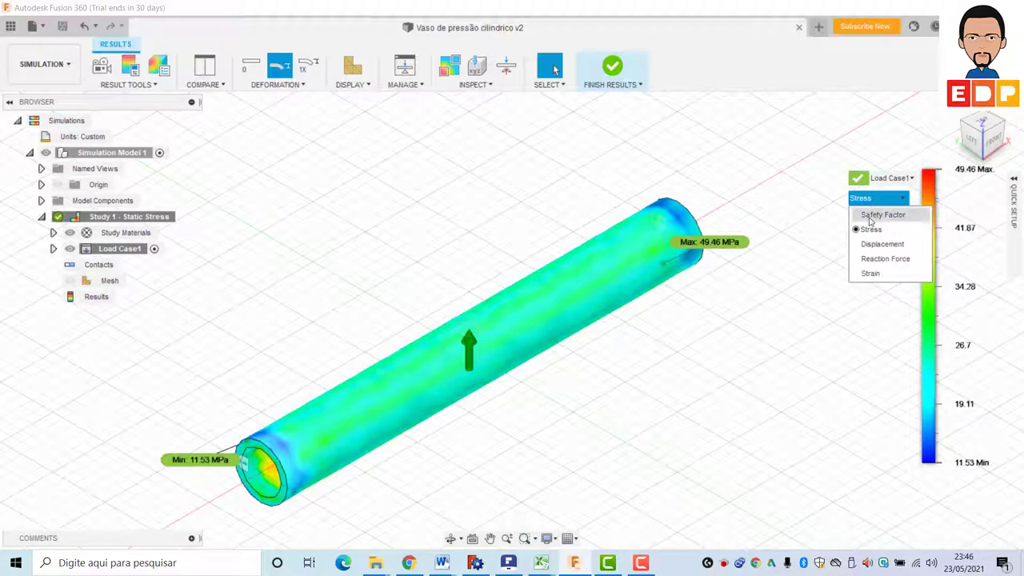
left_click(871, 213)
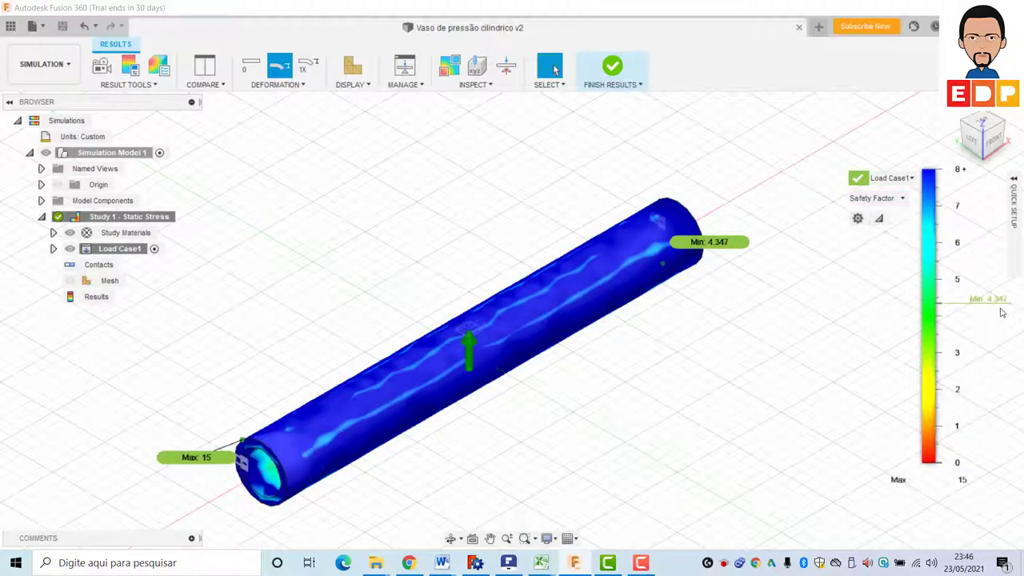
left_click(875, 200)
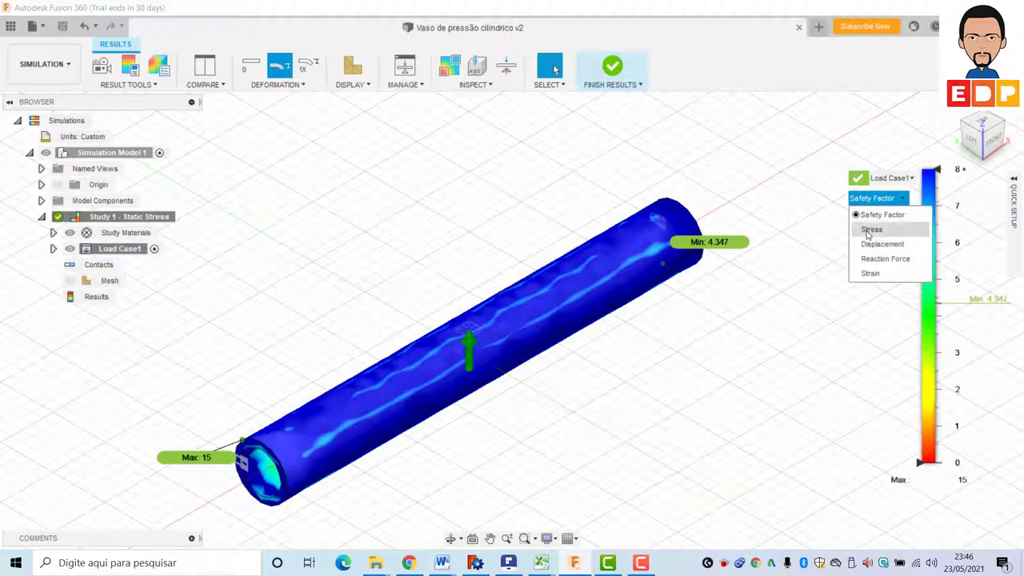
left_click(871, 230)
Switch to Displacement (peak 0.002124 mm), then to Equivalent Strain (6.418E-05 to 4.07E-04)
left_click(879, 199)
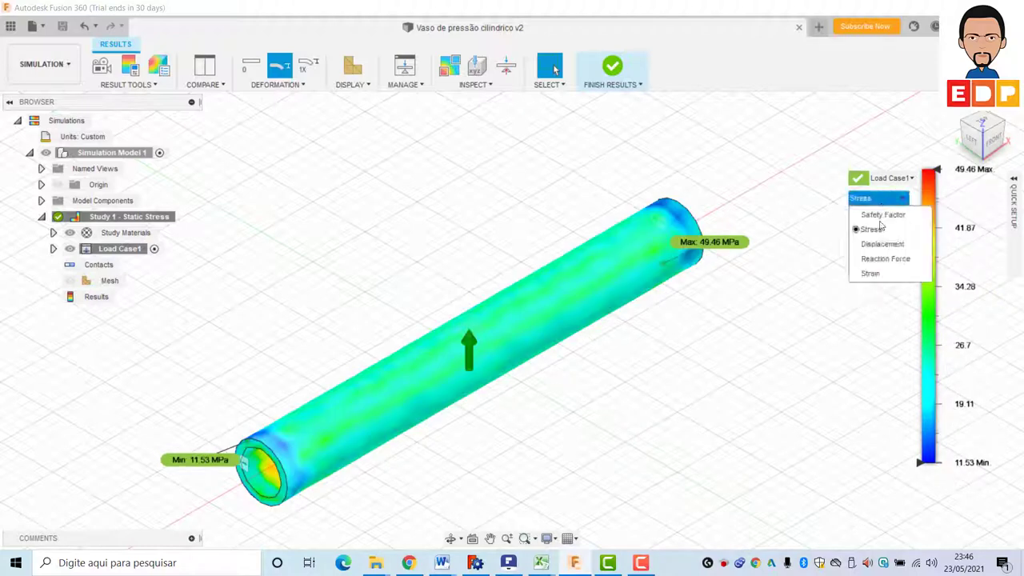
left_click(883, 244)
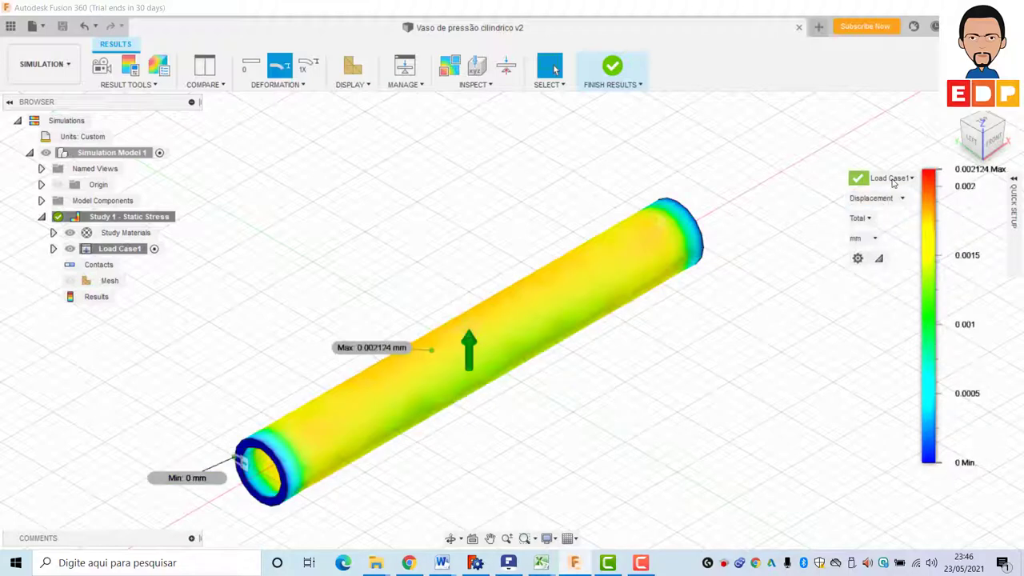
mouse_move(929, 190)
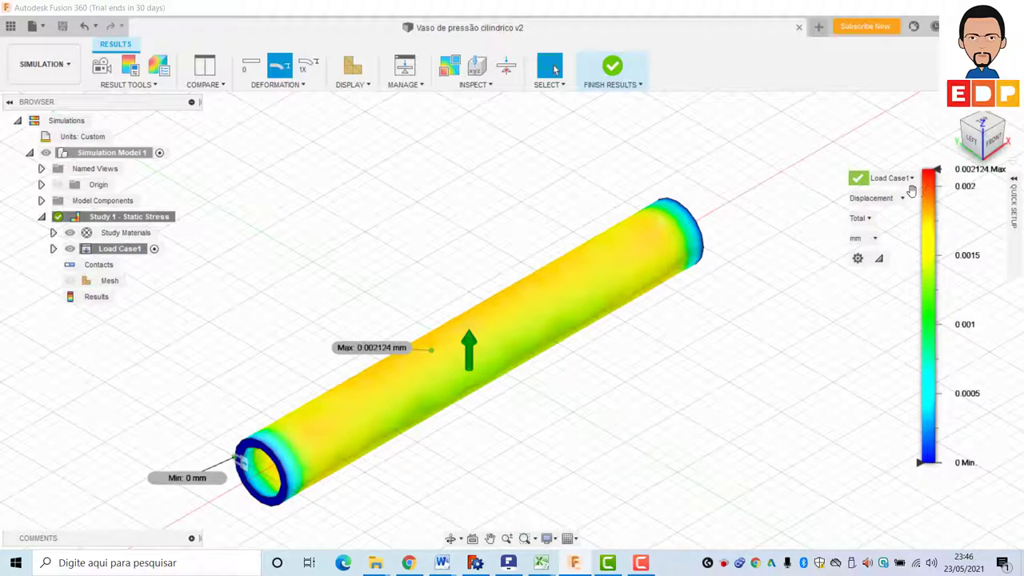
left_click(879, 199)
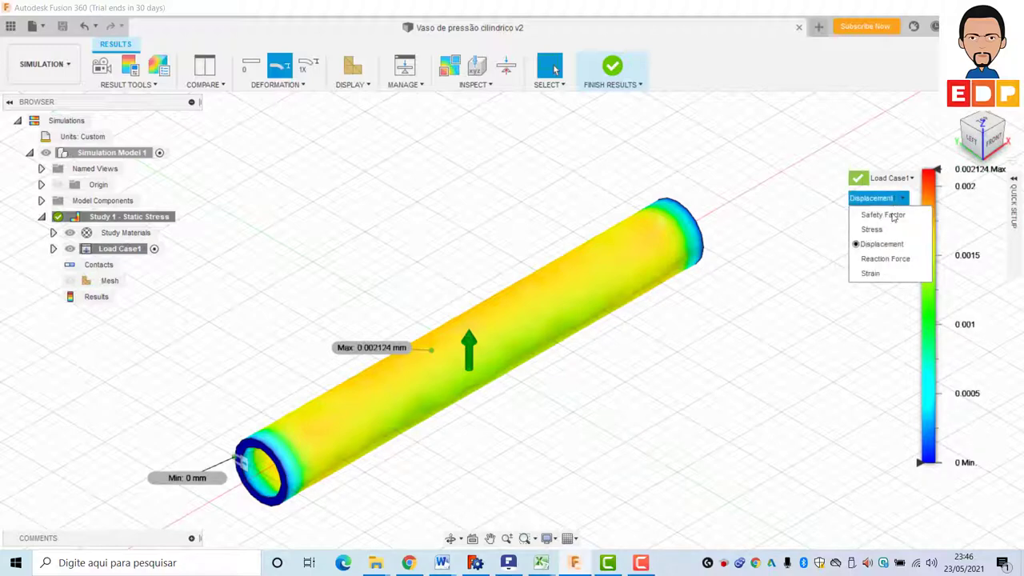
left_click(872, 274)
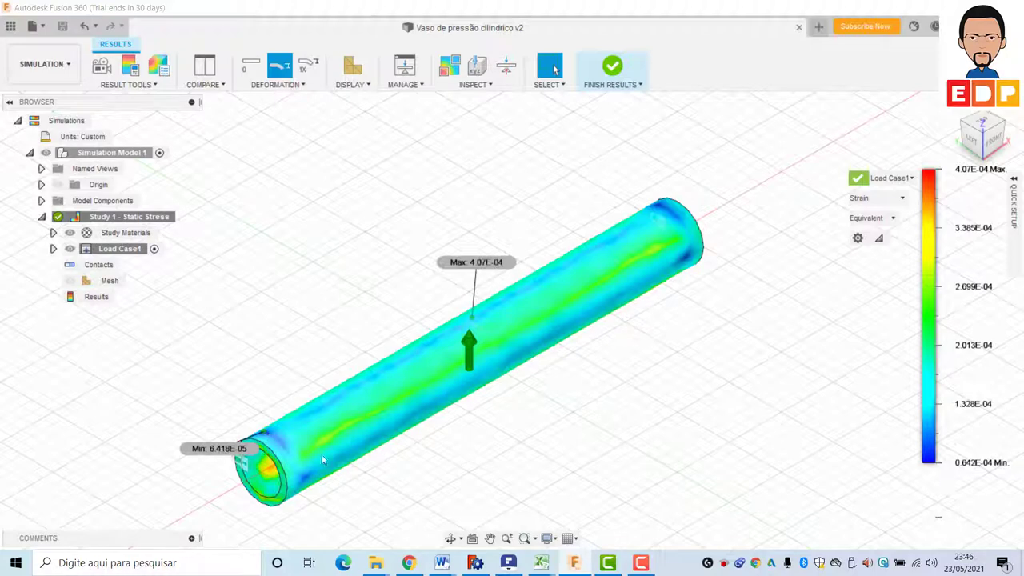
left_click(897, 198)
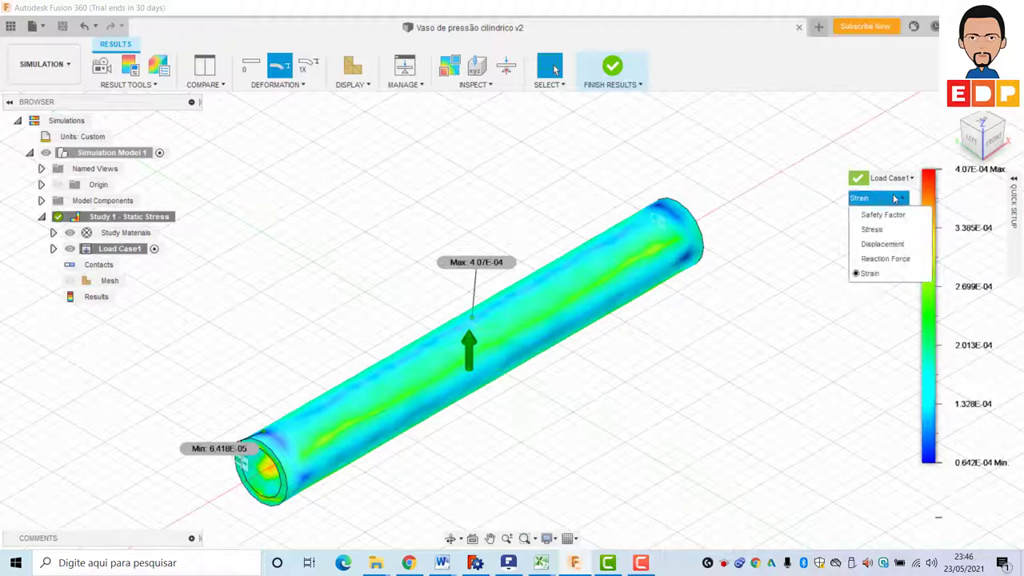
Return to the von Mises stress plot (11.53–49.46 MPa) and start a Create Slice Plane
left_click(874, 230)
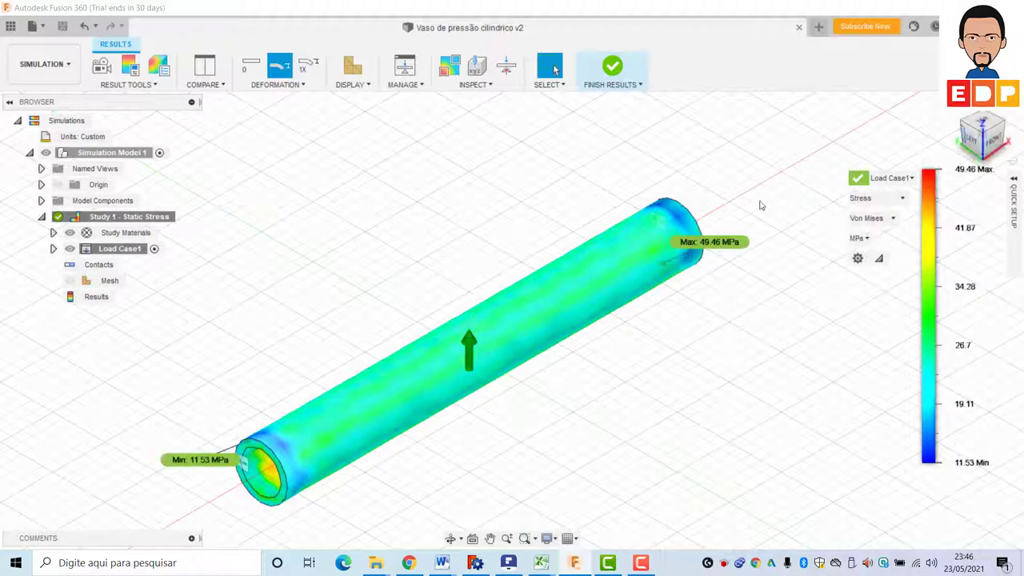
left_click(479, 85)
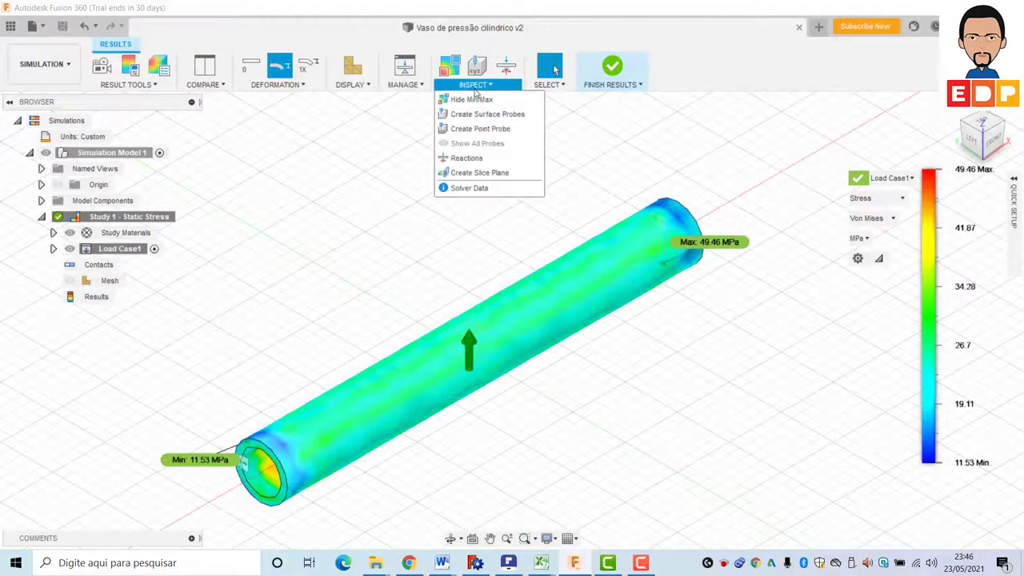
left_click(480, 172)
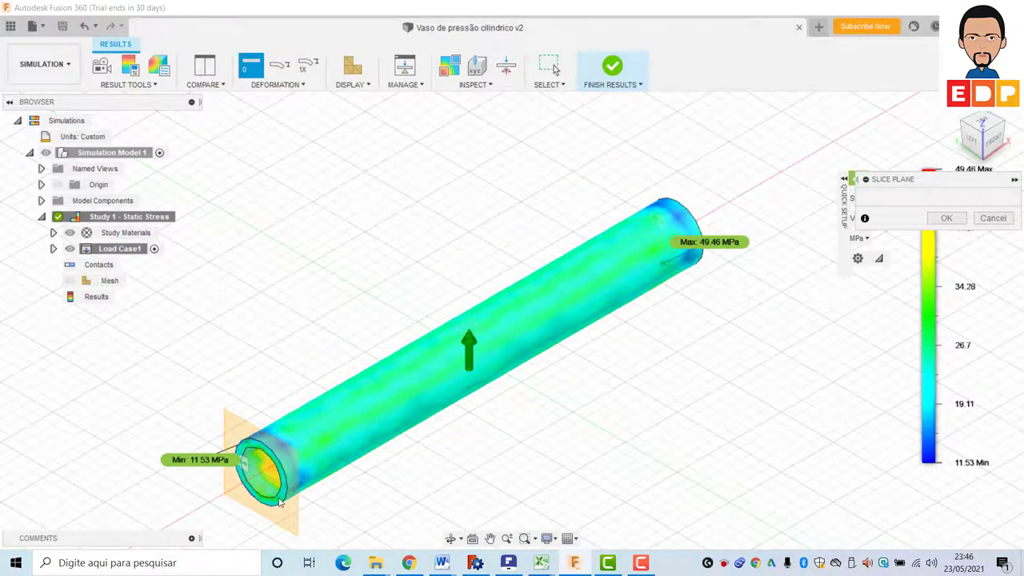
Place the slice plane at the tube end, move it to Z −182 mm, and view the cut ring end-on
left_click(281, 501)
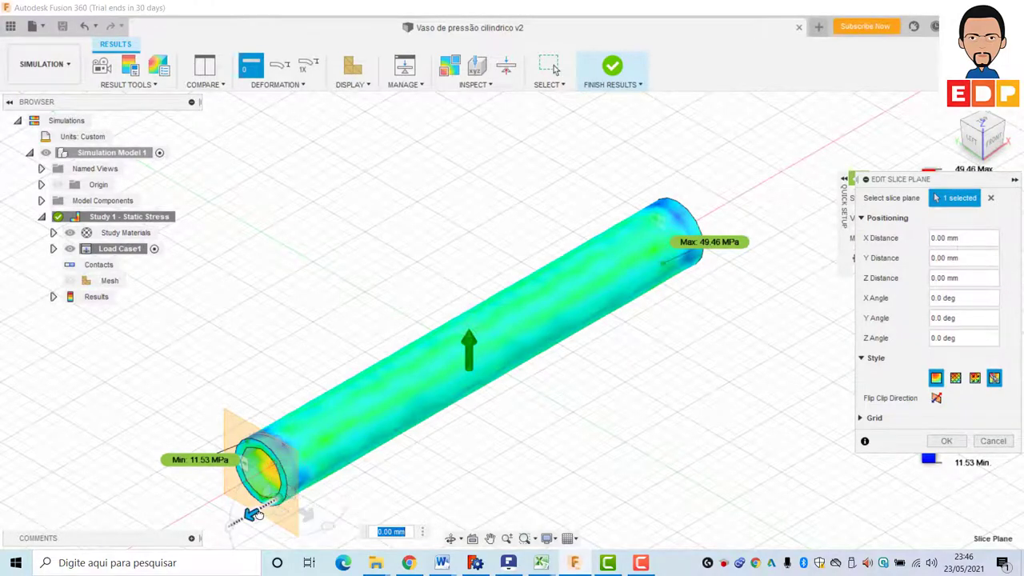
mouse_move(251, 514)
left_mouse_down()
mouse_move(638, 455)
mouse_move(734, 425)
left_mouse_up()
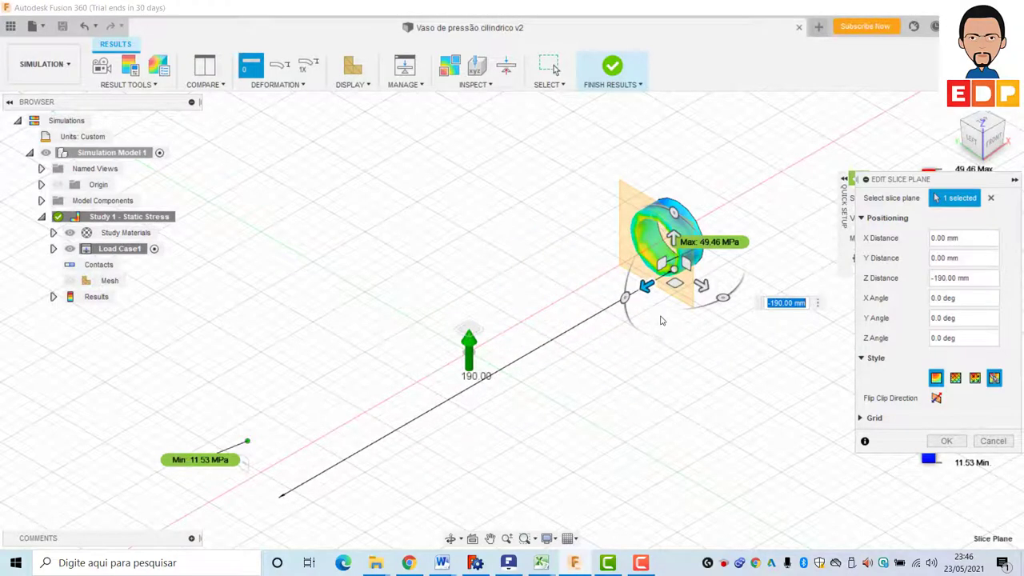
scroll(720, 392, "up", 2)
scroll(744, 337, "up", 2)
scroll(764, 288, "up", 2)
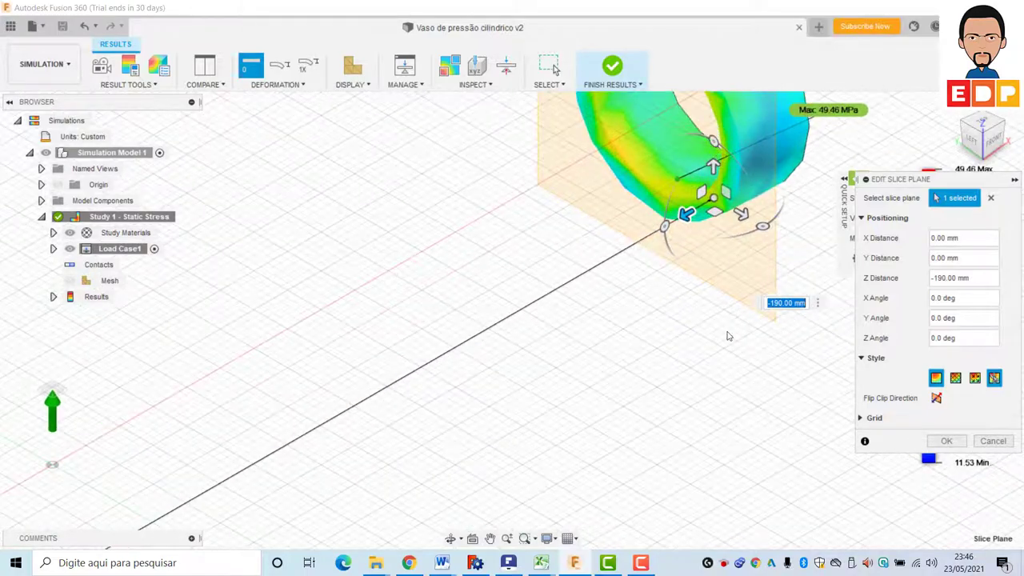
scroll(721, 337, "down", 2)
middle_click_drag(620, 427, 610, 295)
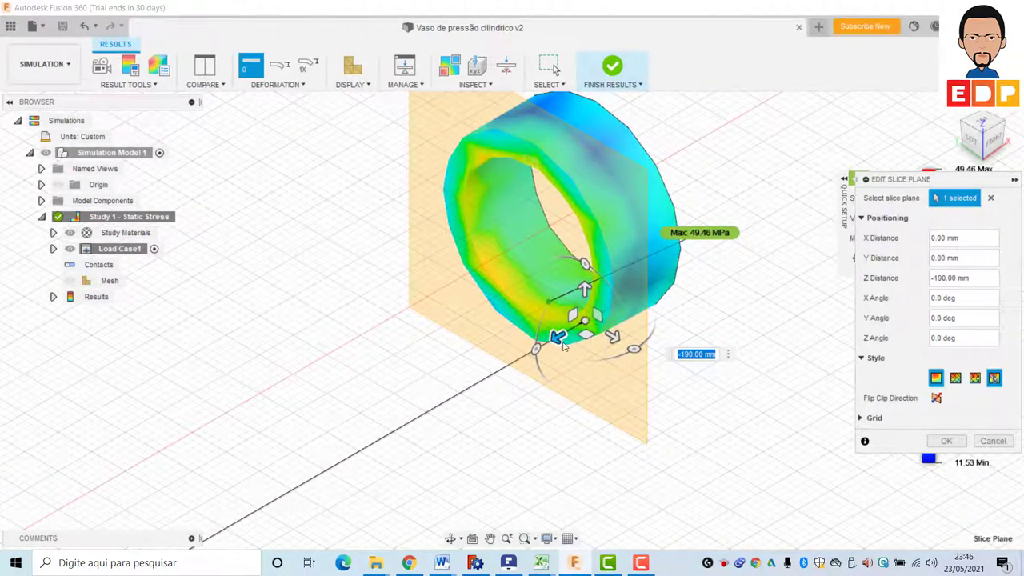
mouse_move(557, 336)
left_mouse_down()
mouse_move(464, 390)
mouse_move(468, 409)
left_mouse_up()
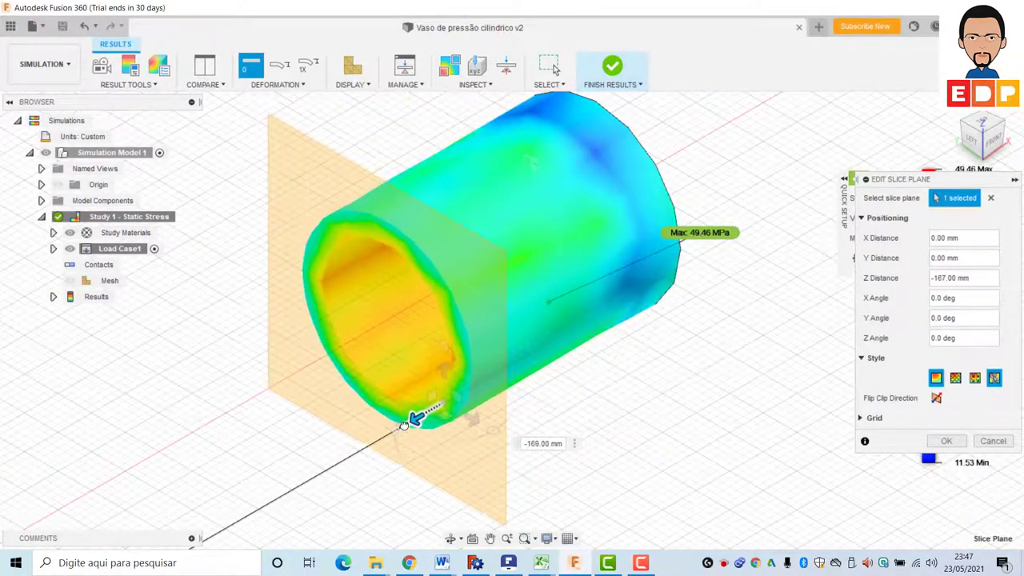
middle_click_drag(468, 409, 724, 277, "shift")
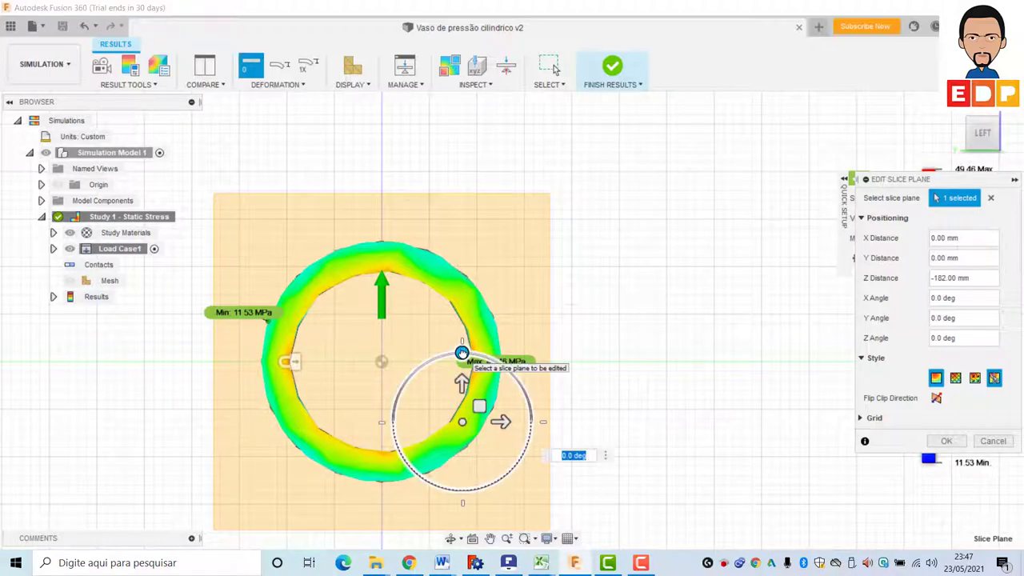
Orbit and pan to a tilted perspective view of the sliced tube
left_click(462, 353)
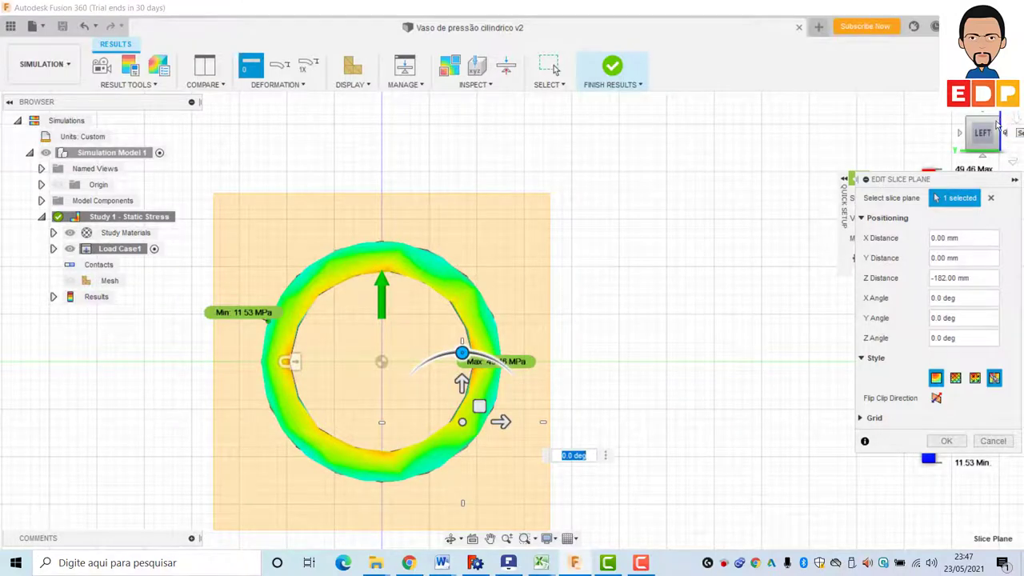
left_click_drag(999, 130, 695, 362)
middle_click_drag(695, 361, 530, 376, "shift")
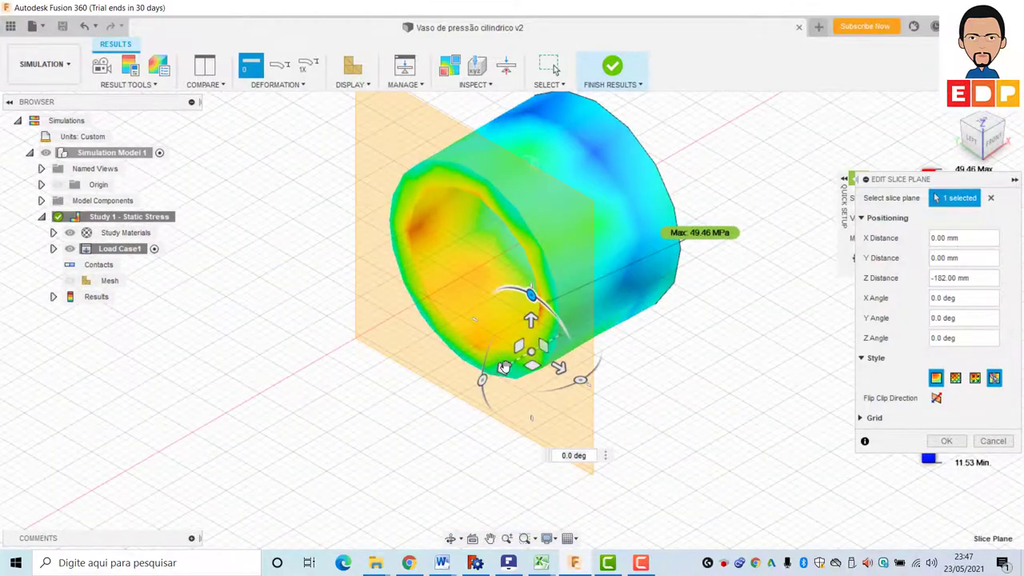
mouse_move(531, 377)
left_mouse_down()
mouse_move(376, 417)
mouse_move(317, 480)
left_mouse_up()
scroll(675, 426, "up", 3)
scroll(675, 426, "down", 3)
scroll(743, 390, "down", 3)
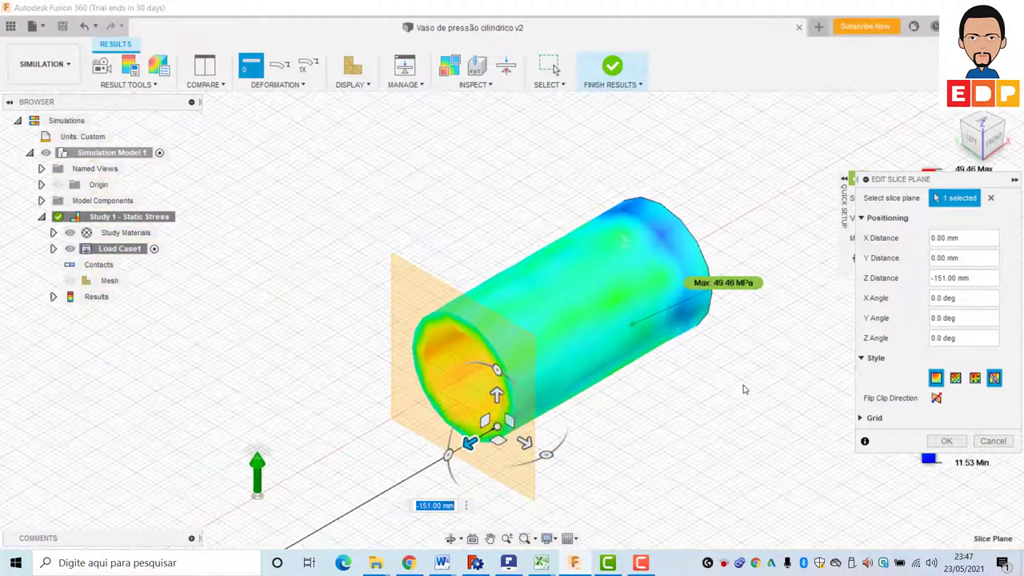
middle_click_drag(748, 316, 856, 123)
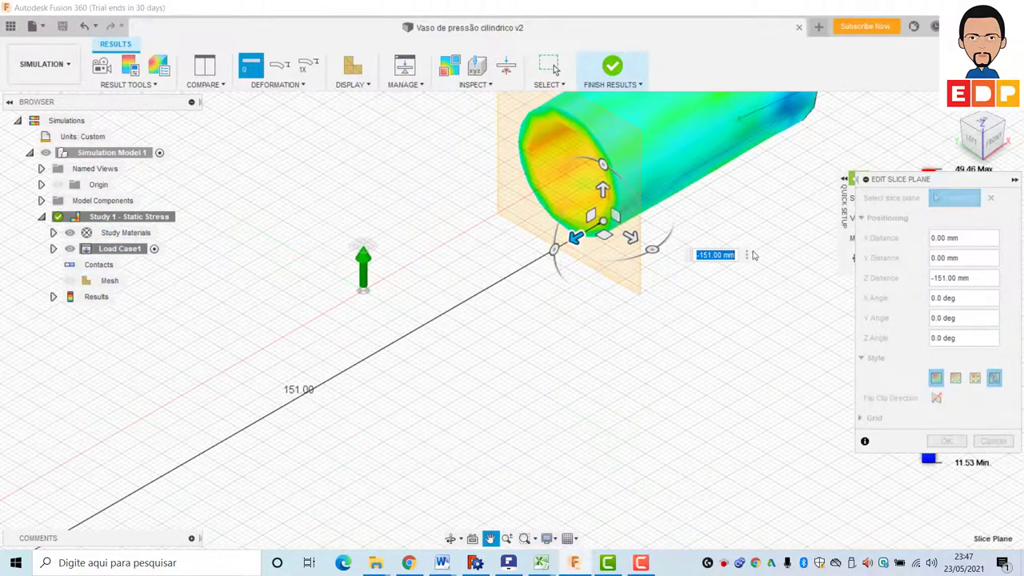
Slide the slice plane through -77 mm to about -5 mm, then remove it
left_click_drag(574, 238, 232, 435)
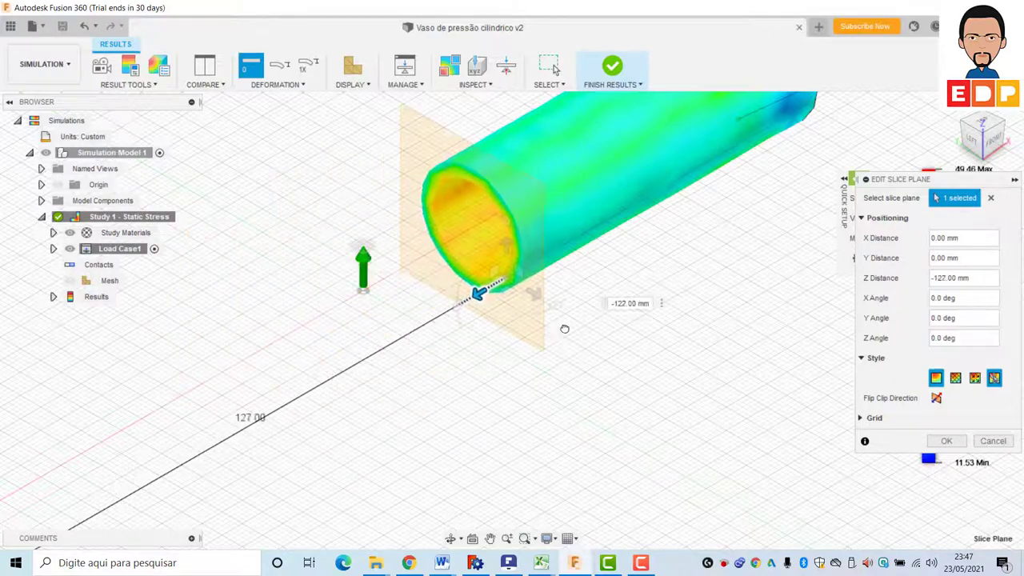
left_click_drag(316, 405, 309, 464)
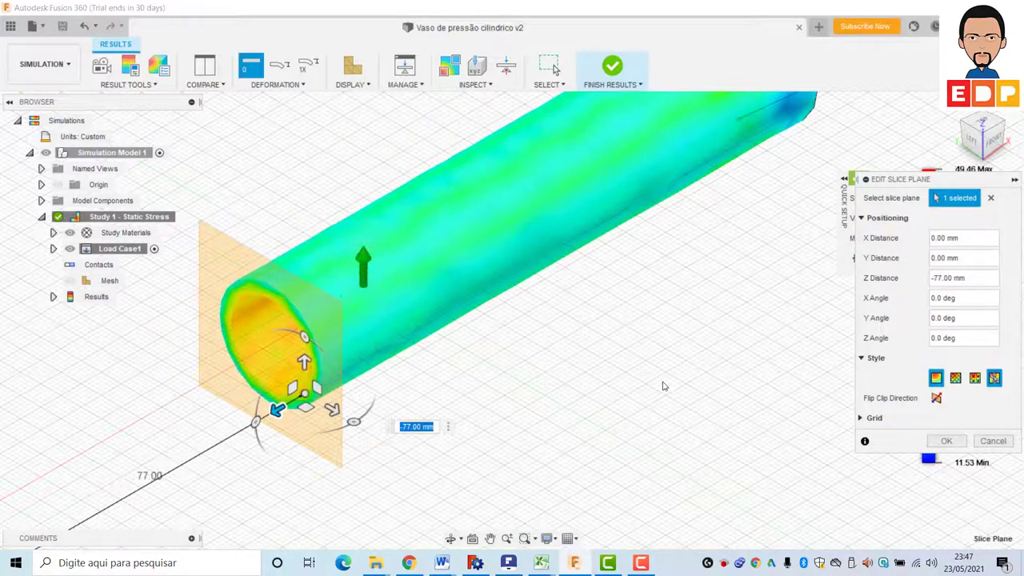
scroll(663, 382, "up", 2)
scroll(663, 379, "down", 5)
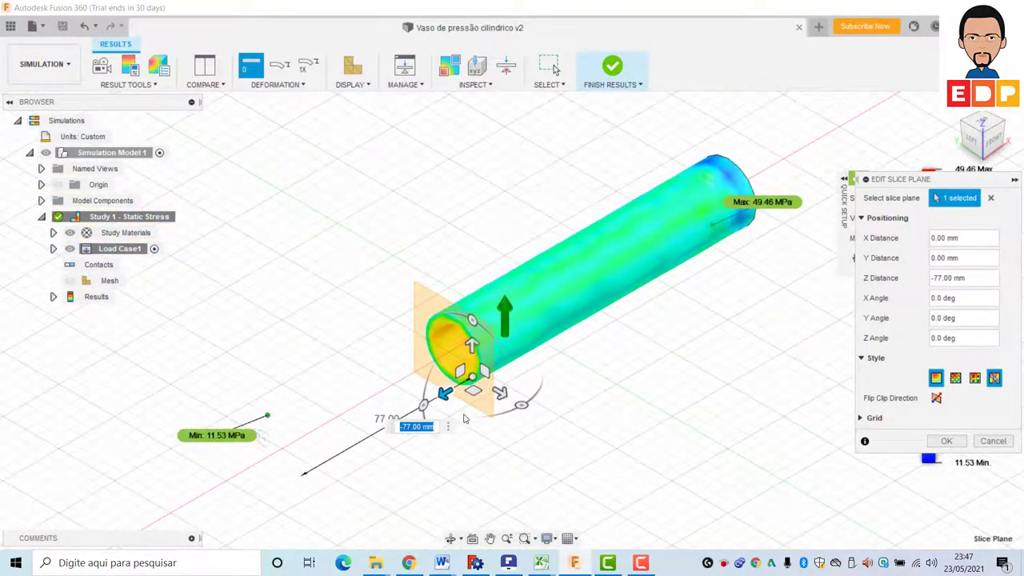
left_click_drag(445, 393, 280, 486)
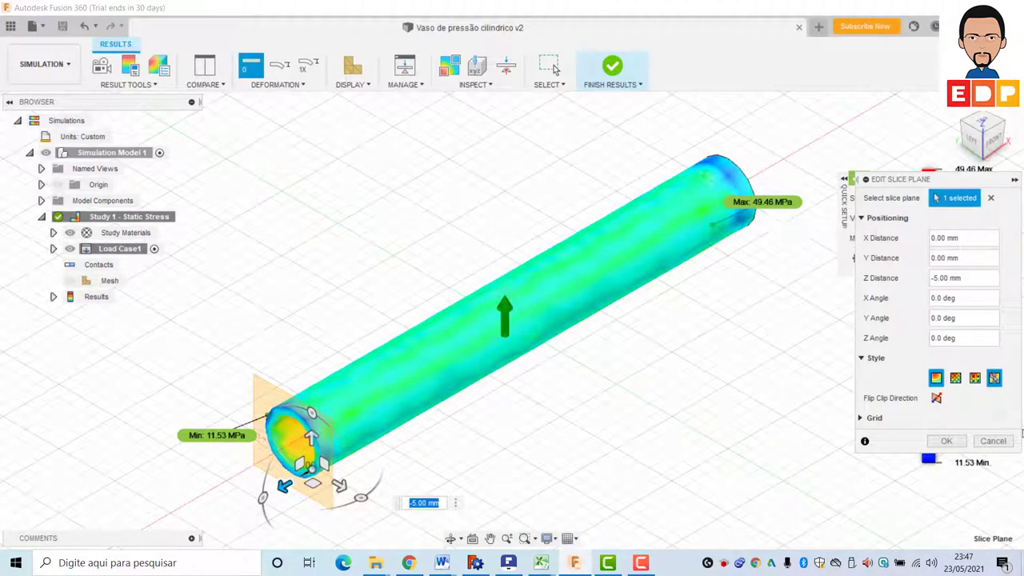
left_click(994, 441)
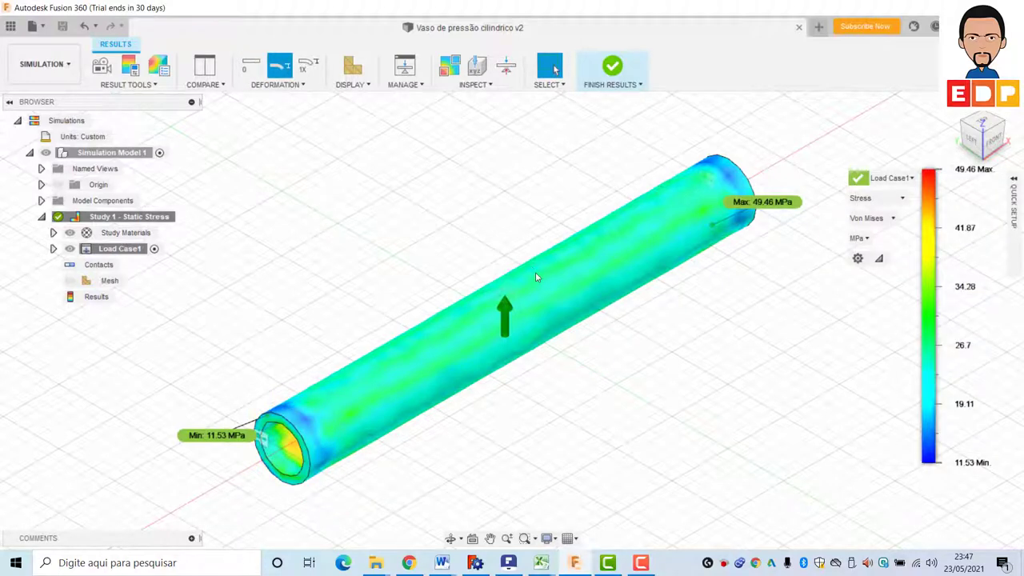
Leave results and add a 1 MPa Pressure load on the tube's 12.70 mm-radius outer face
left_click(613, 69)
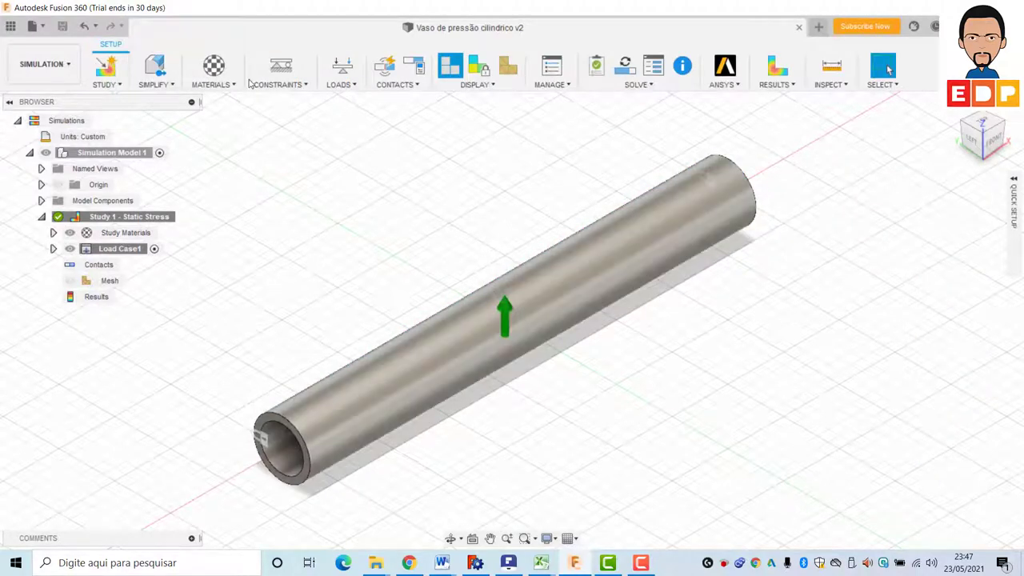
left_click(342, 67)
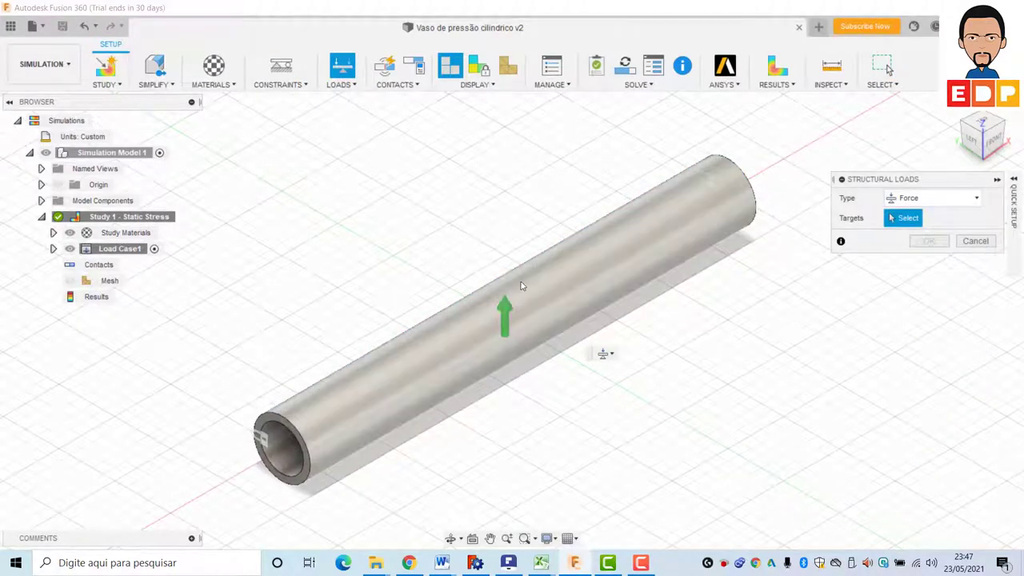
left_click(509, 291)
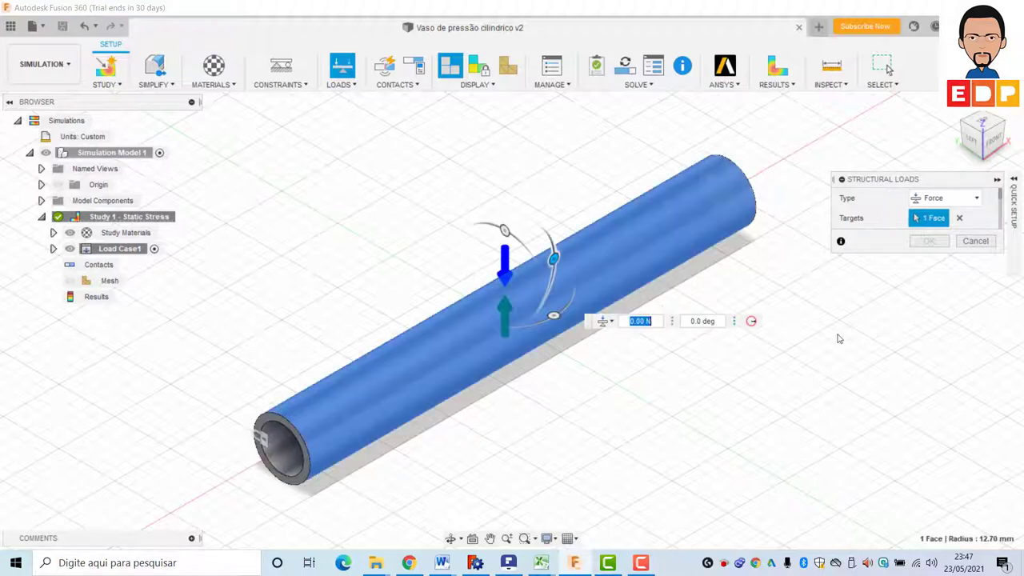
left_click(942, 203)
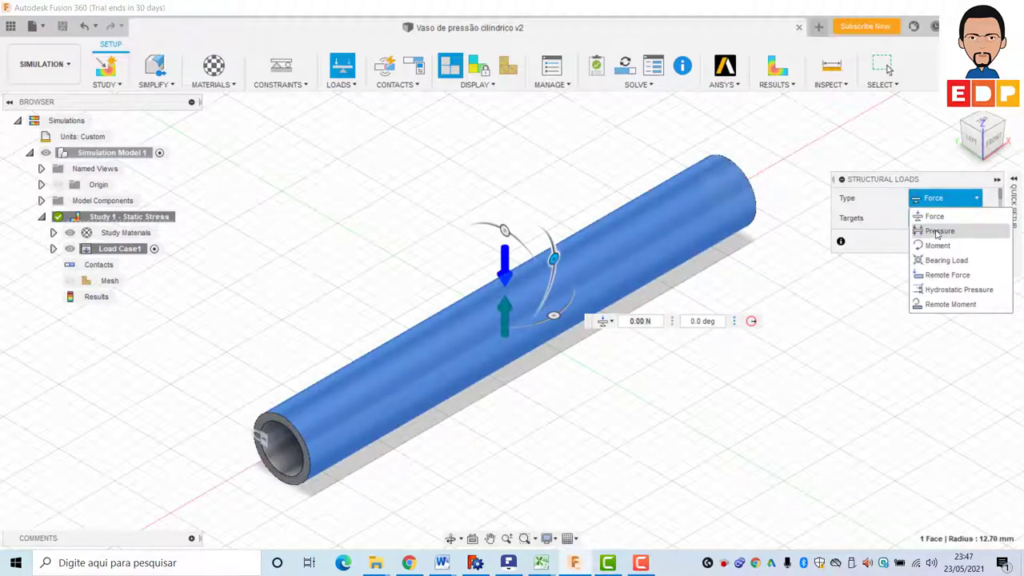
left_click(938, 232)
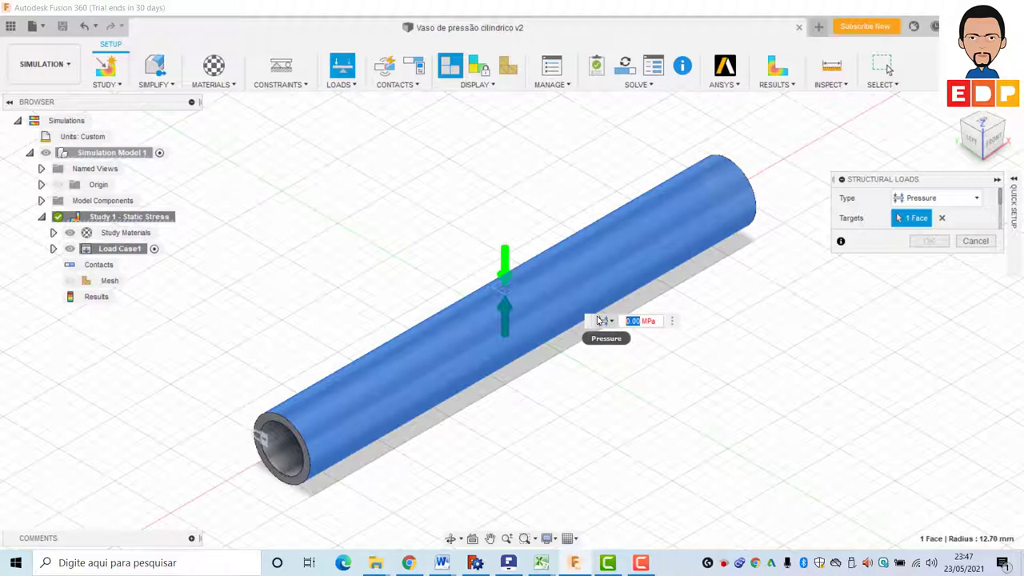
type("1")
left_click(924, 241)
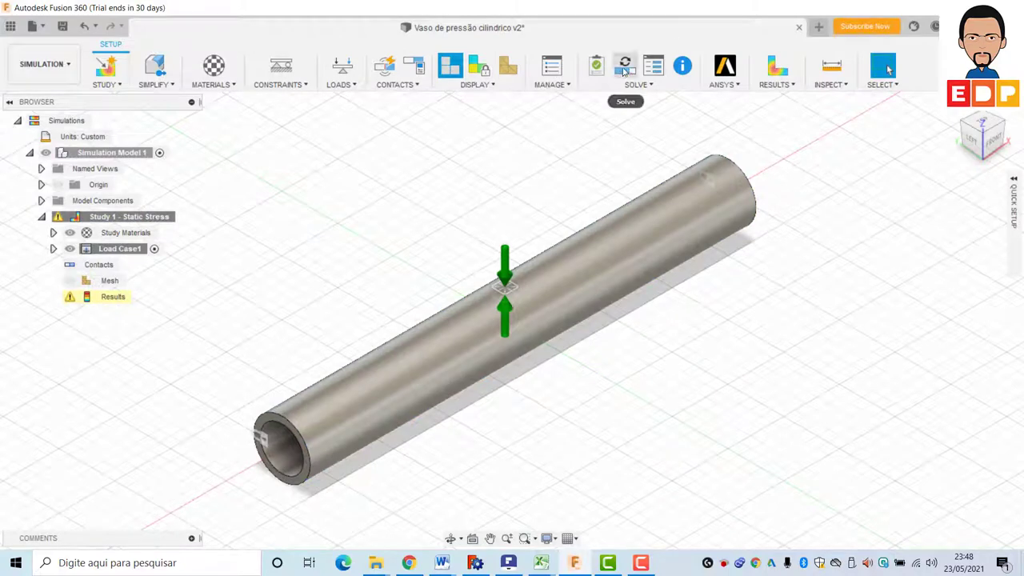
Re-solve Study 1 - Static Stress locally and close the Results Details and Job Status windows
left_click(625, 65)
left_click(709, 440)
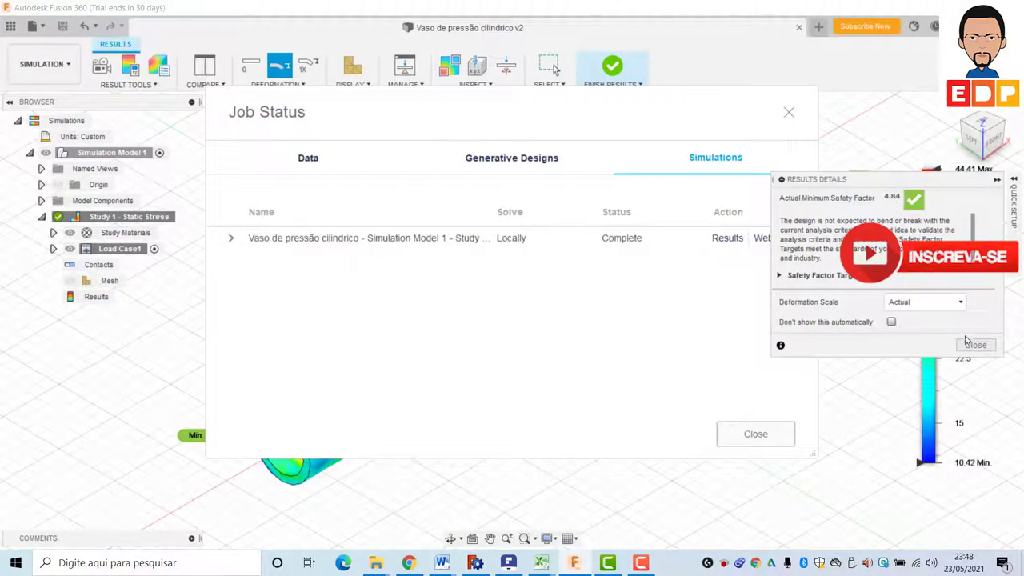
left_click(976, 345)
left_click(731, 444)
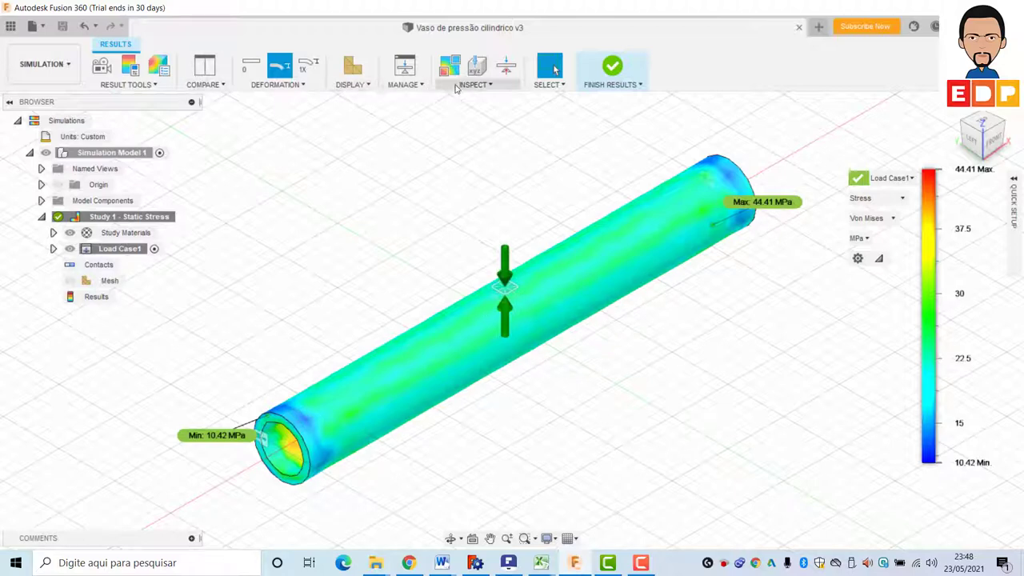
left_click(464, 85)
Create a slice plane on the tube's end face and sweep it along the tube
left_click(480, 173)
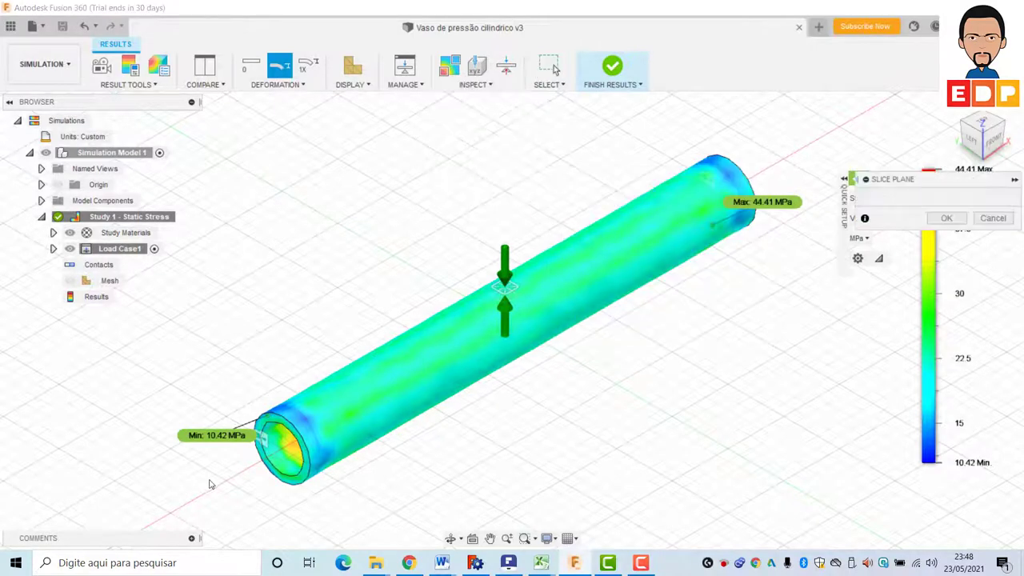
left_click(294, 488)
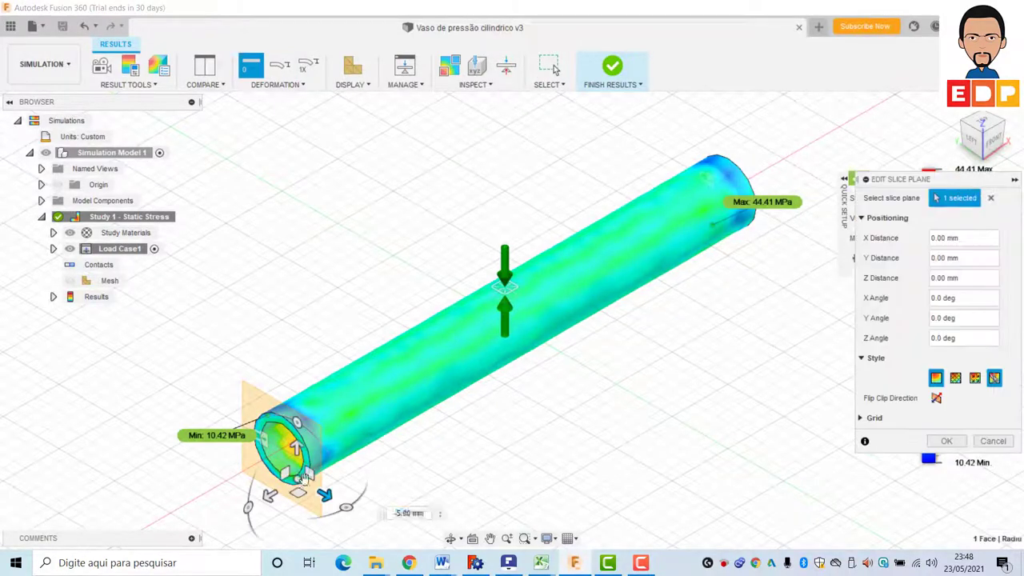
mouse_move(269, 493)
left_mouse_down()
mouse_move(585, 362)
mouse_move(718, 321)
mouse_move(480, 402)
mouse_move(229, 522)
mouse_move(418, 413)
mouse_move(274, 457)
mouse_move(248, 506)
left_mouse_up()
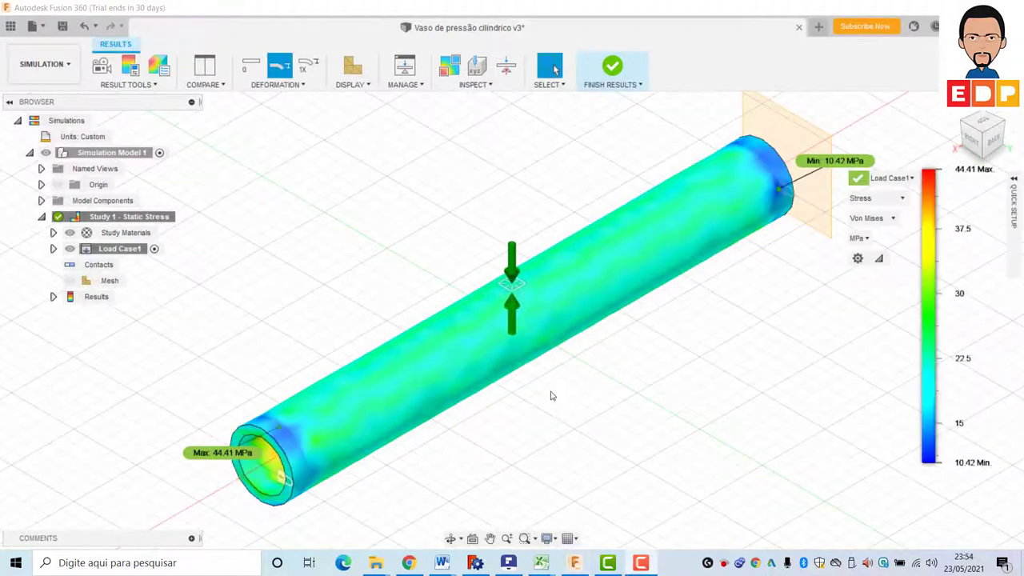
left_click(481, 86)
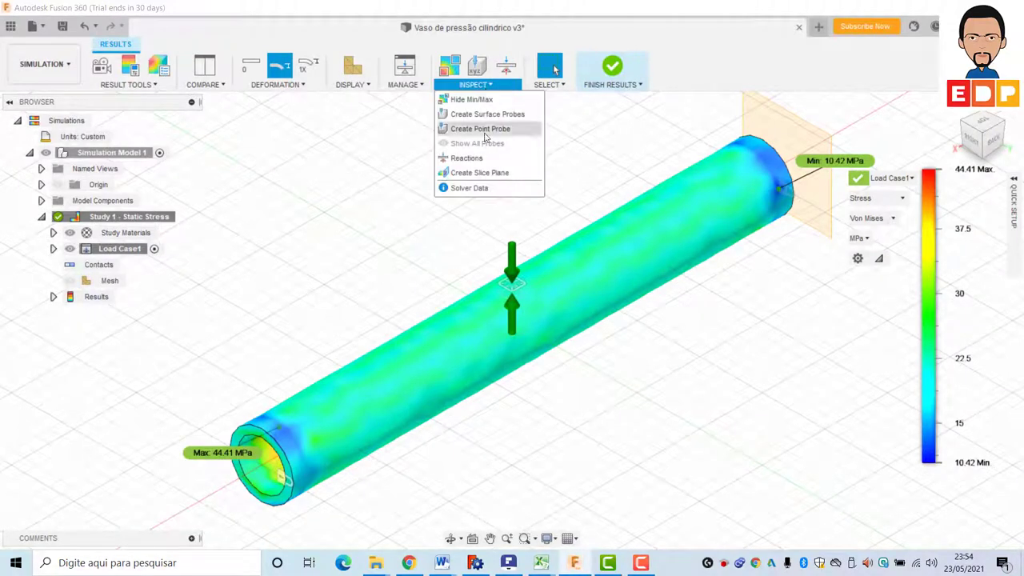
Create a lengthwise slice plane and drag its Z Distance through -10 and -15 mm
left_click(481, 174)
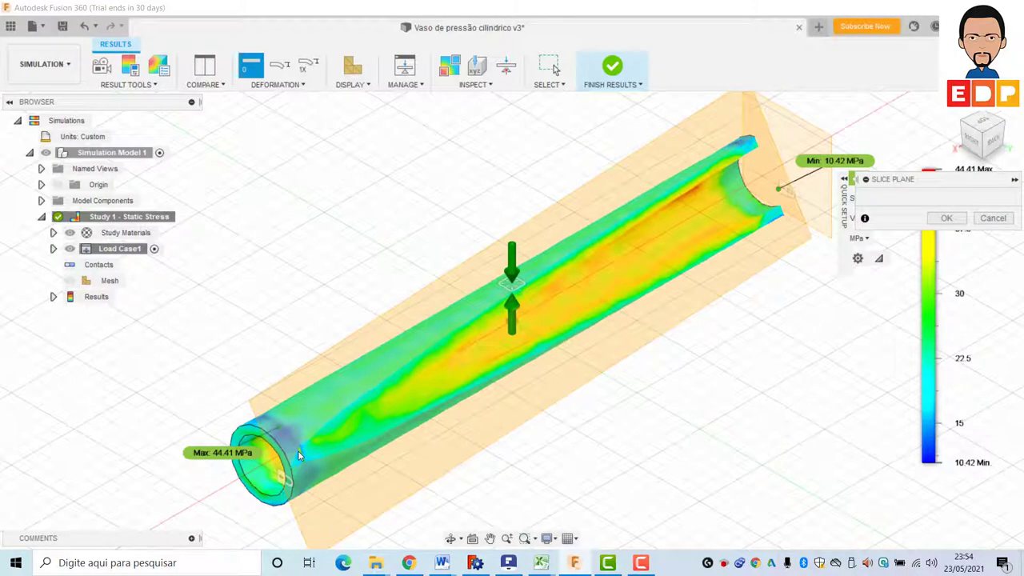
left_click(299, 456)
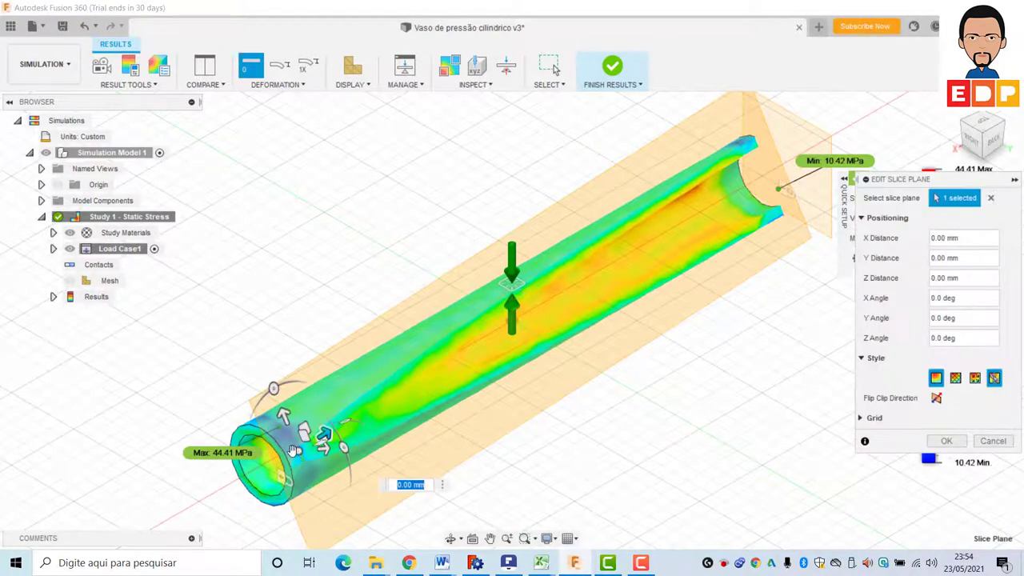
mouse_move(324, 437)
left_mouse_down()
mouse_move(311, 442)
mouse_move(384, 394)
mouse_move(286, 478)
left_mouse_up()
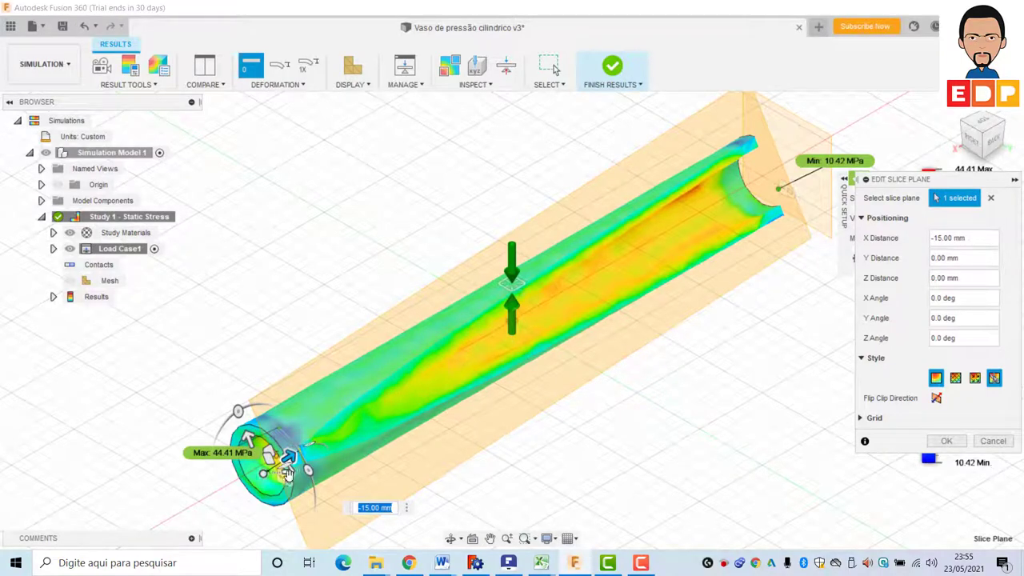
left_click_drag(286, 478, 264, 475)
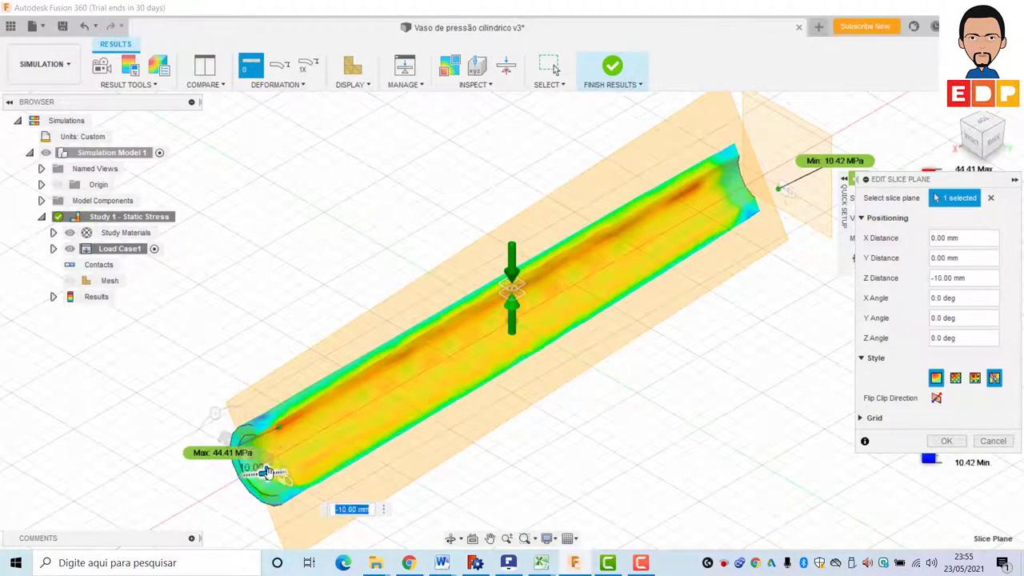
scroll(626, 304, "up", 3)
scroll(626, 304, "up", 1)
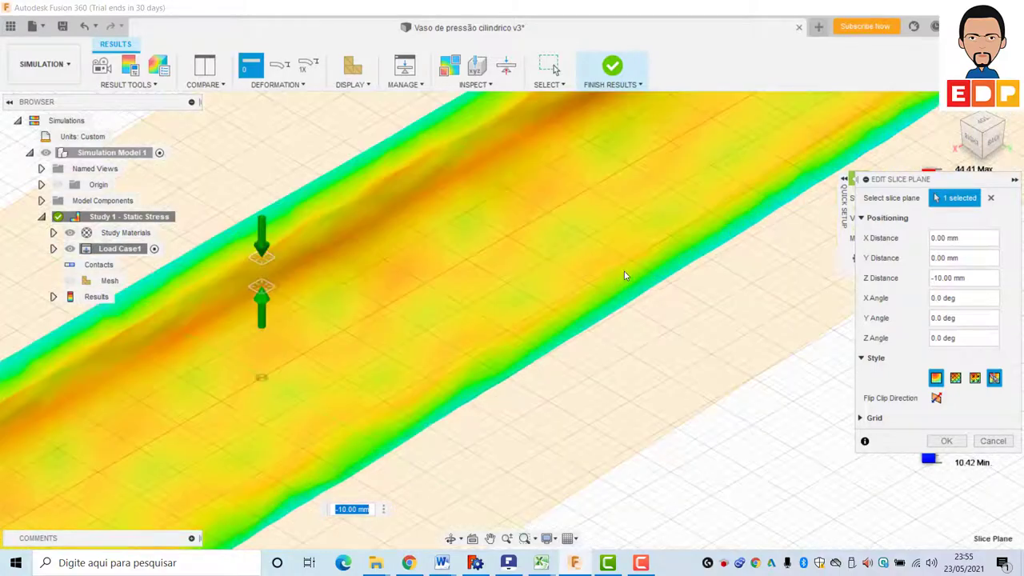
scroll(624, 280, "down", 4)
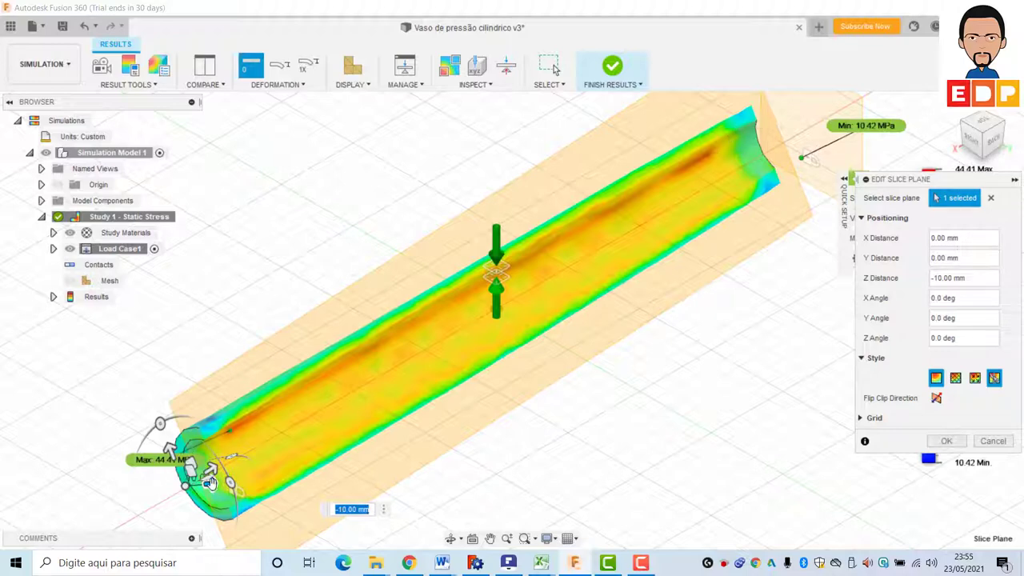
mouse_move(210, 478)
left_mouse_down()
mouse_move(197, 484)
mouse_move(224, 481)
left_mouse_up()
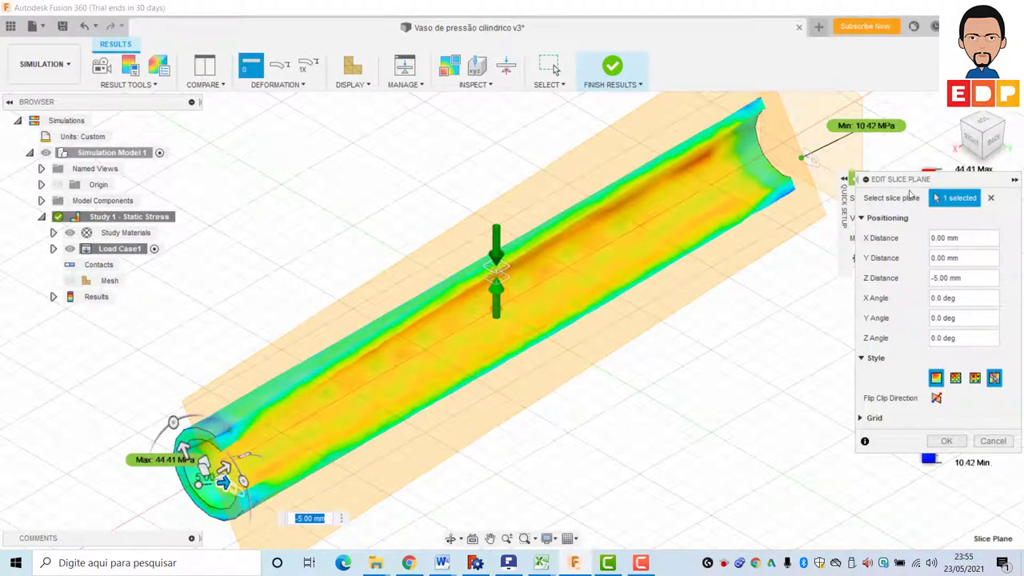
Turn to the Back view and pan to centre the cut tube
left_click(995, 130)
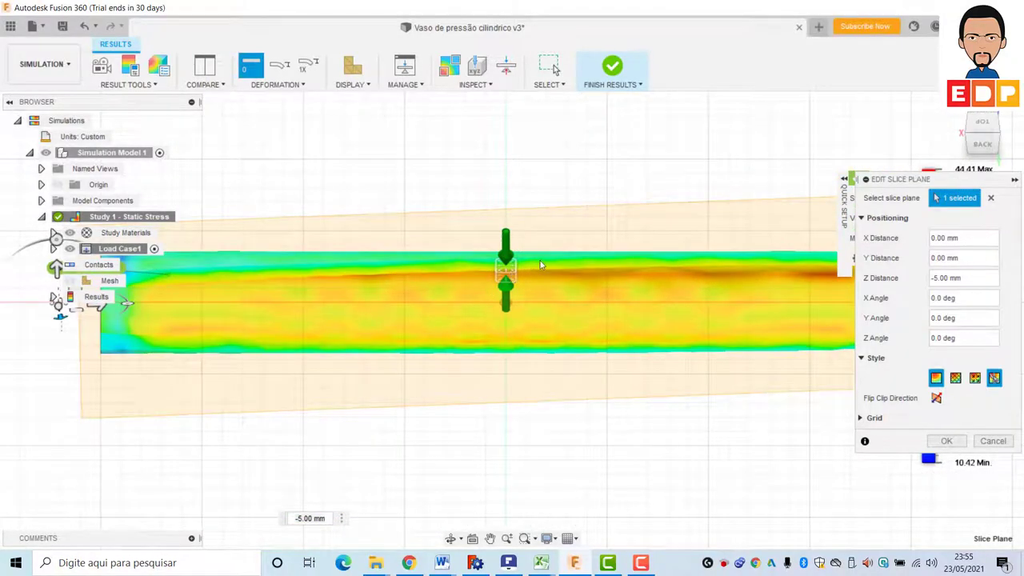
scroll(542, 268, "up", 2)
scroll(542, 269, "down", 4)
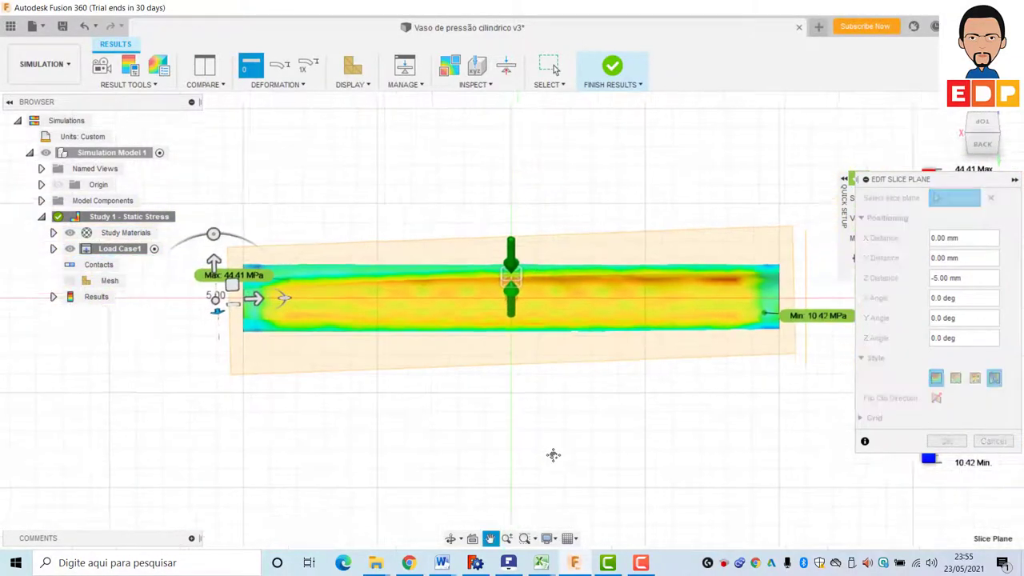
middle_click_drag(551, 455, 675, 408)
Start a new sketch in the empty Untitled design
scroll(660, 377, "up", 2)
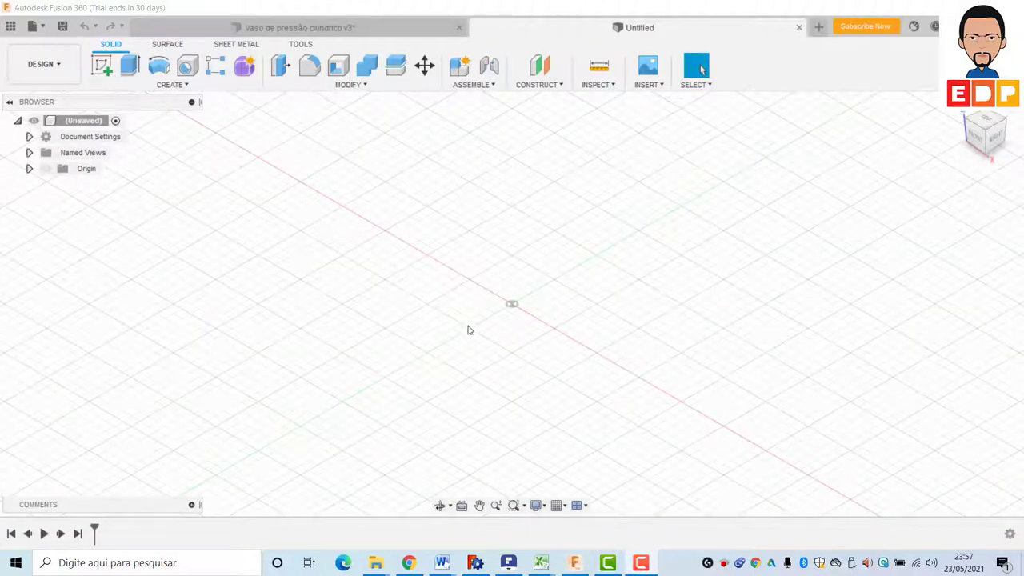
left_click(101, 66)
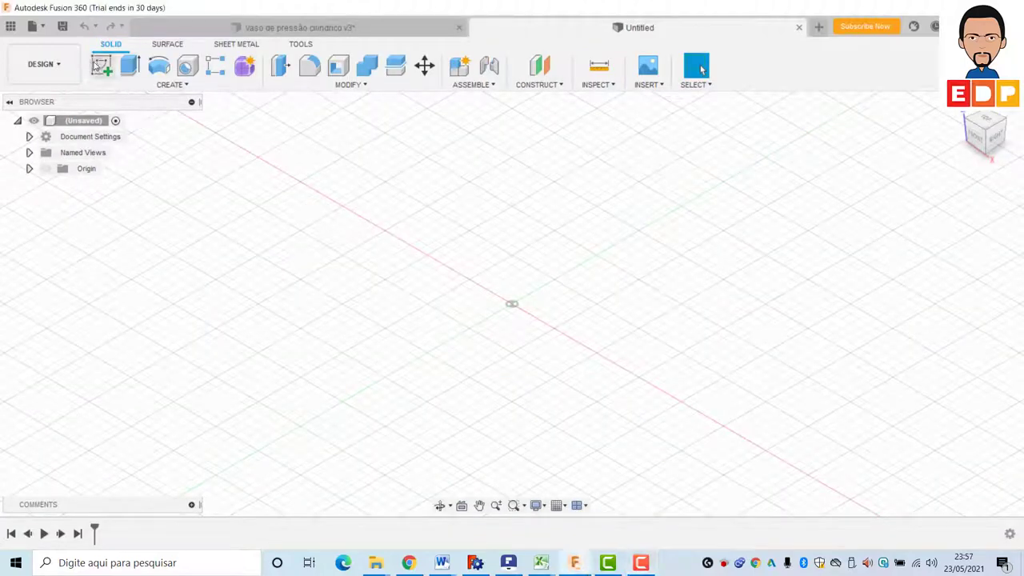
On the vertical origin plane, draw the outer 90° center-point arc around the origin
left_click(537, 249)
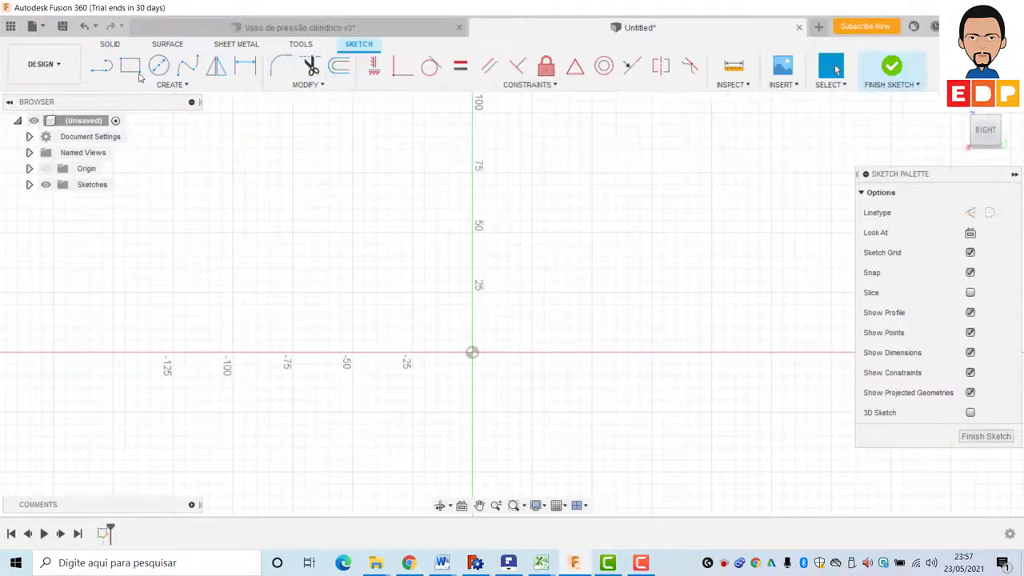
left_click(138, 87)
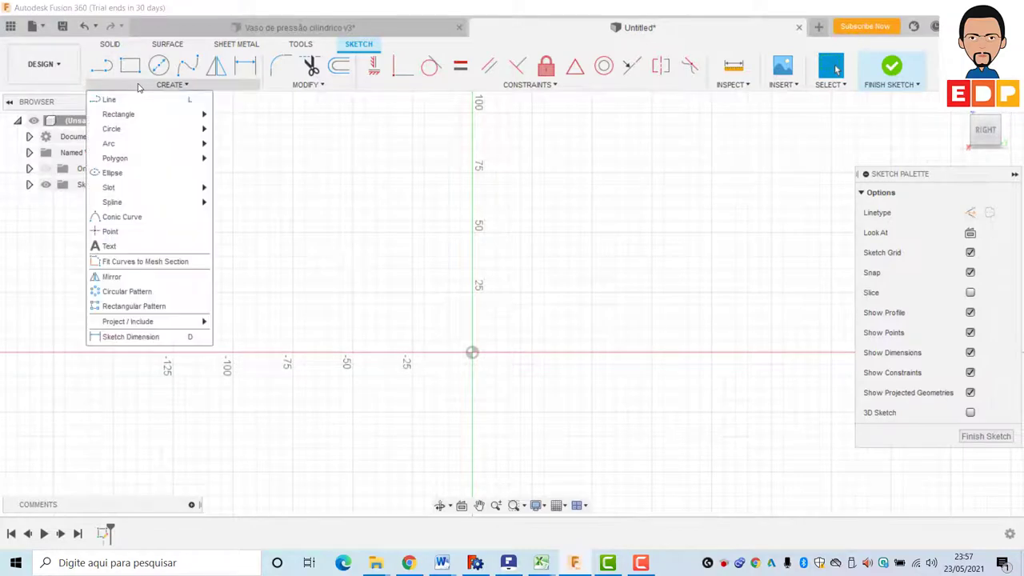
mouse_move(109, 143)
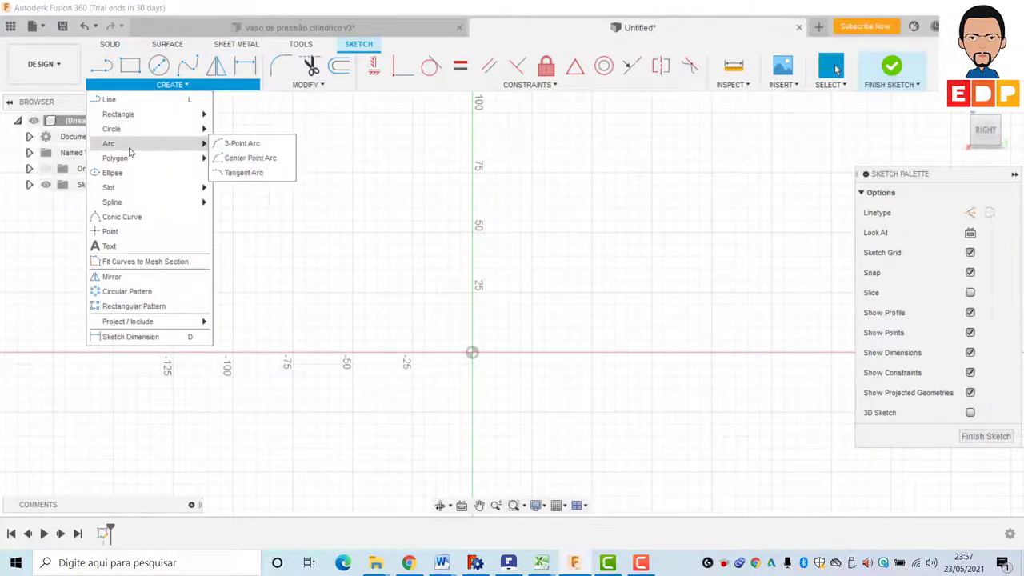
left_click(244, 158)
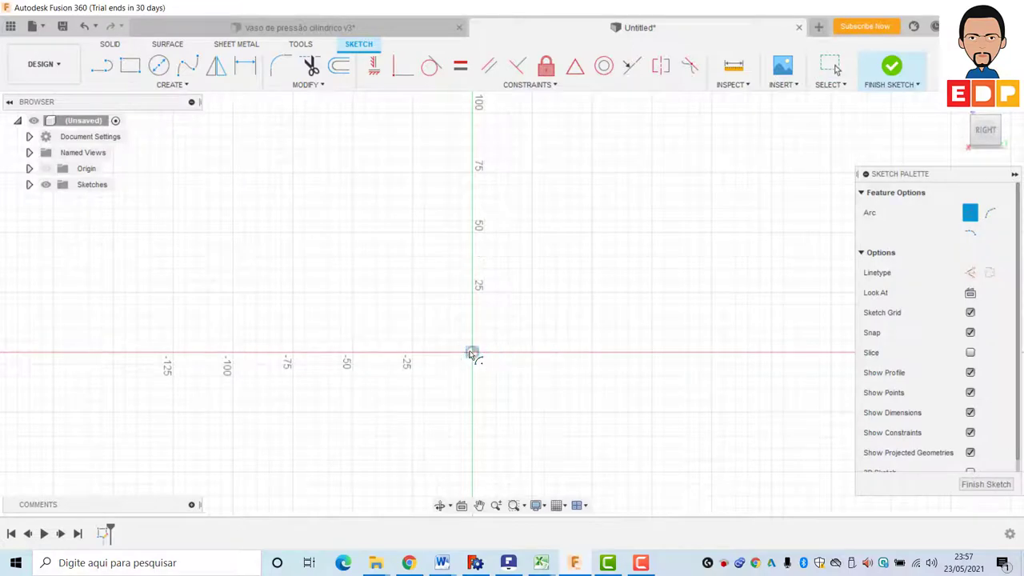
left_click(472, 353)
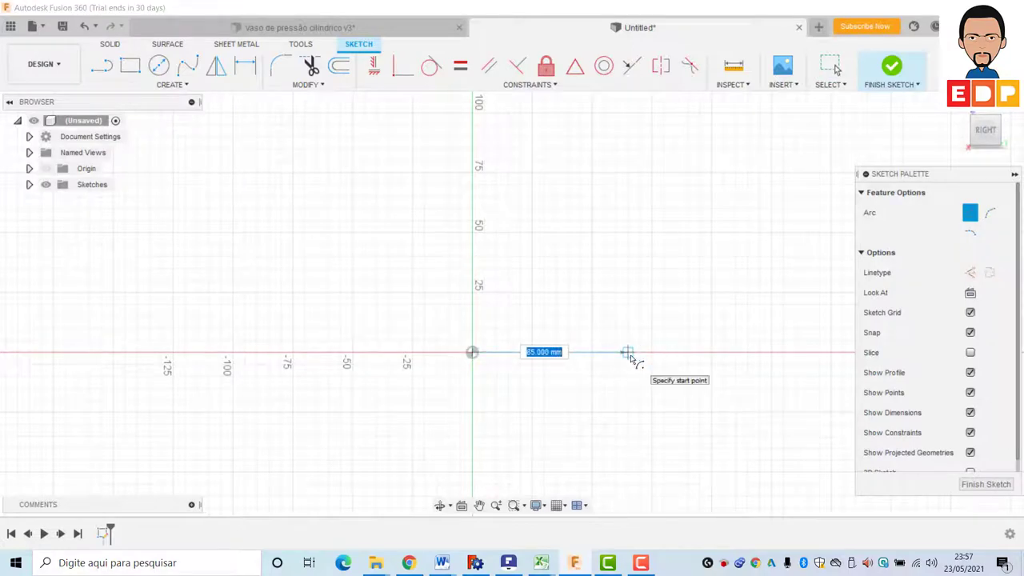
left_click(628, 352)
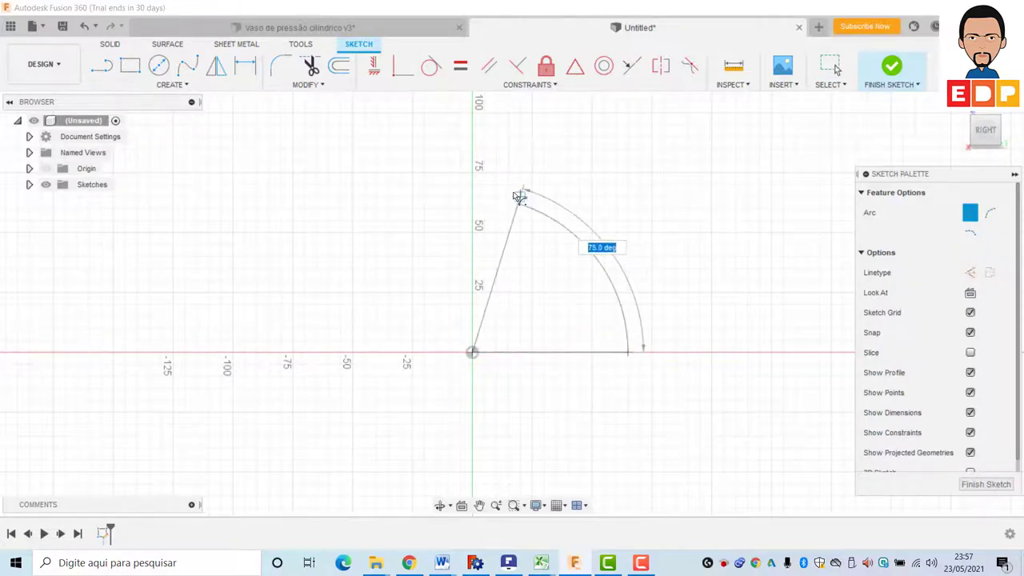
left_click(473, 197)
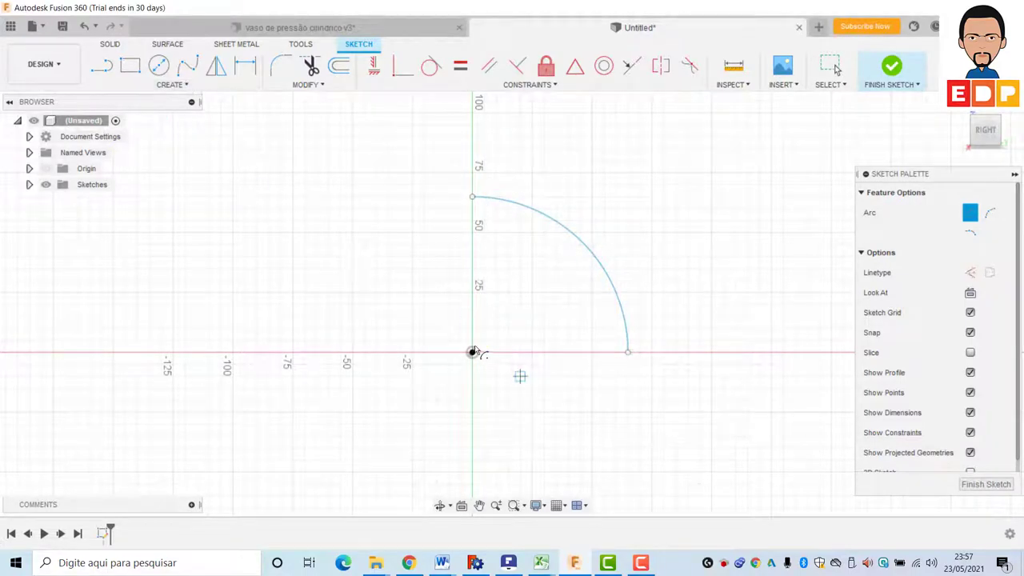
Draw the concentric inner 90° arc with a 50 mm radius
left_click(472, 352)
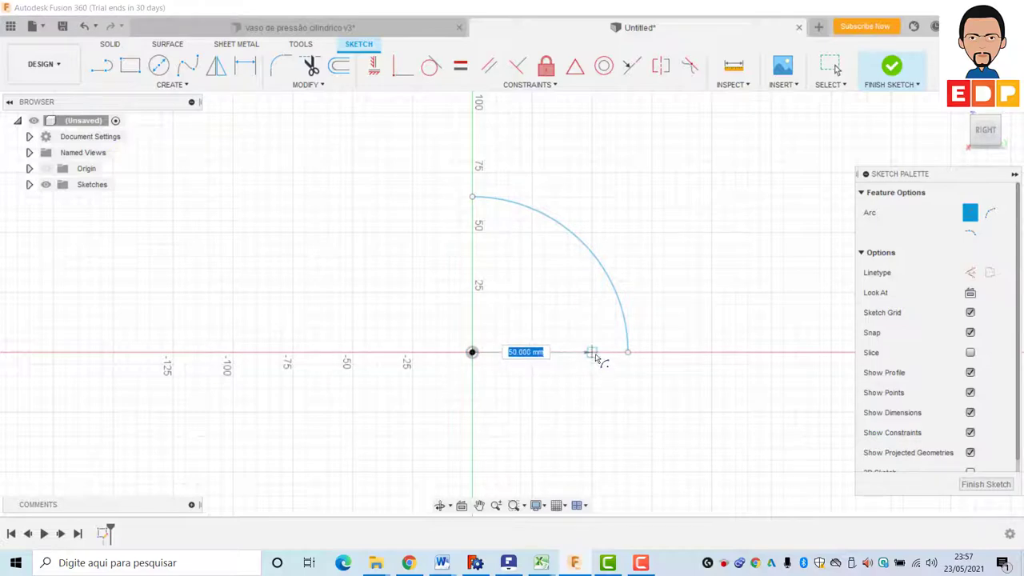
left_click(592, 353)
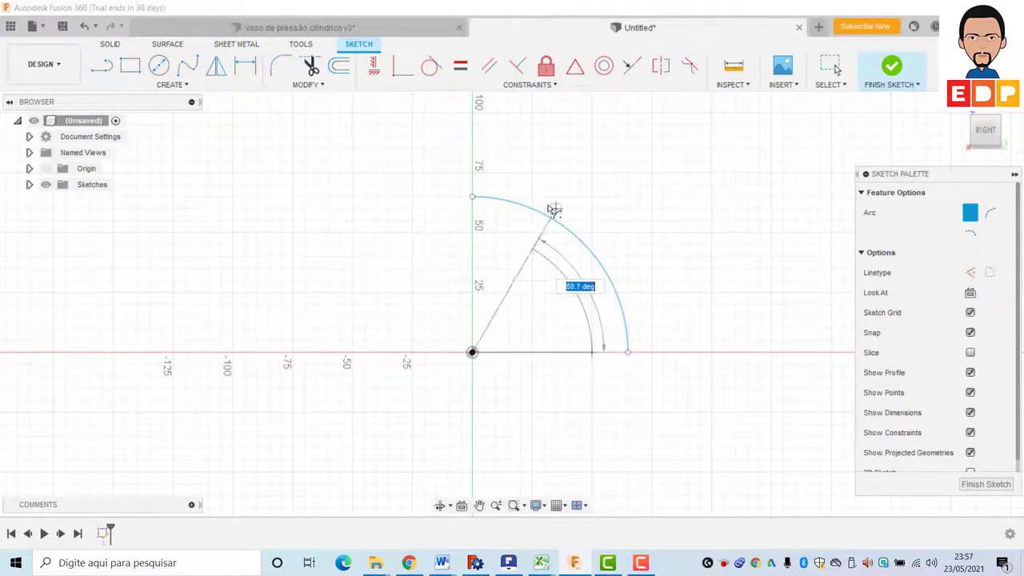
left_click(473, 219)
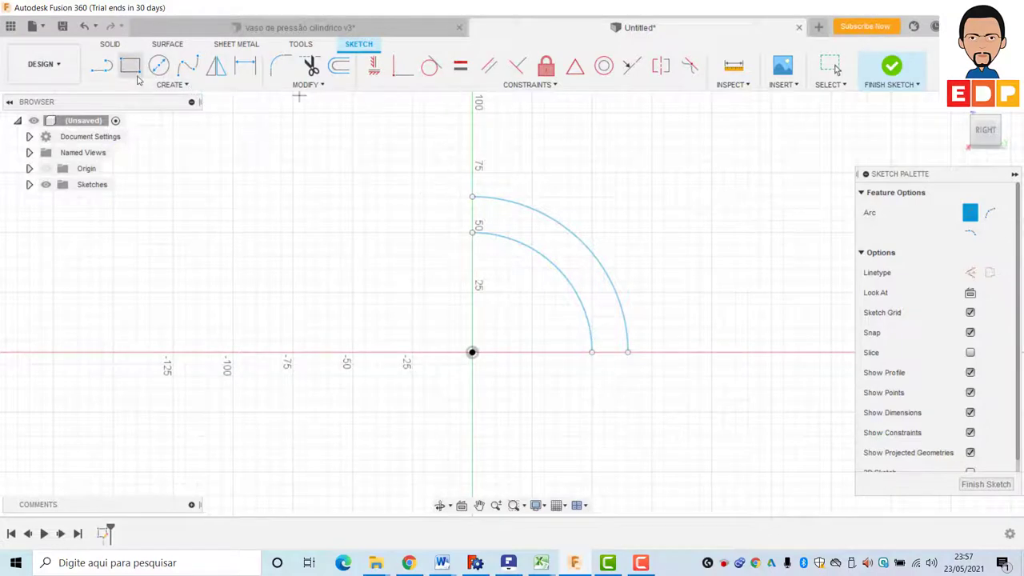
Close the quarter-ring profile with two straight lines joining the arc ends
left_click(101, 65)
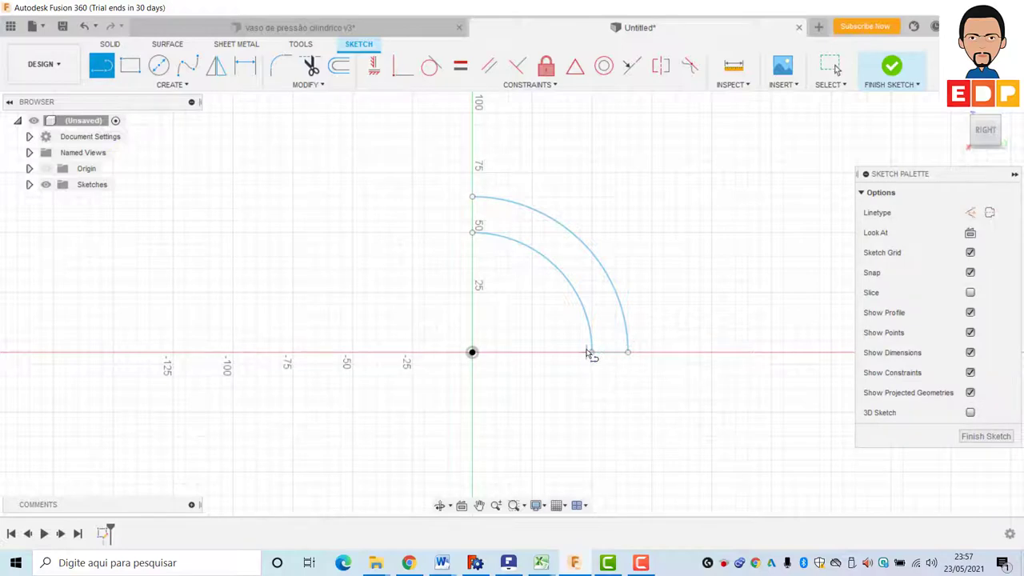
left_click(592, 353)
left_click(628, 352)
left_click(473, 197)
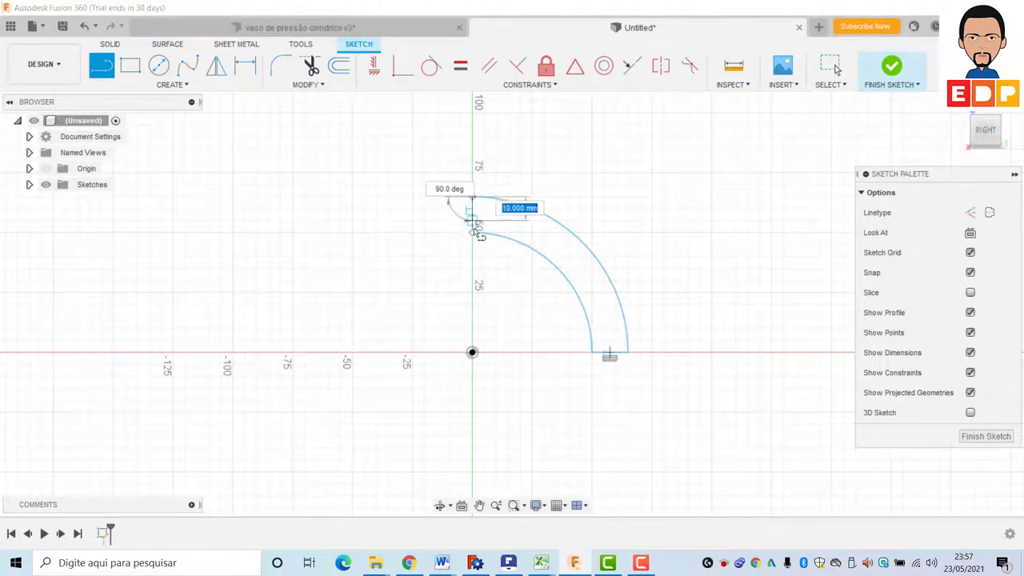
left_click(472, 233)
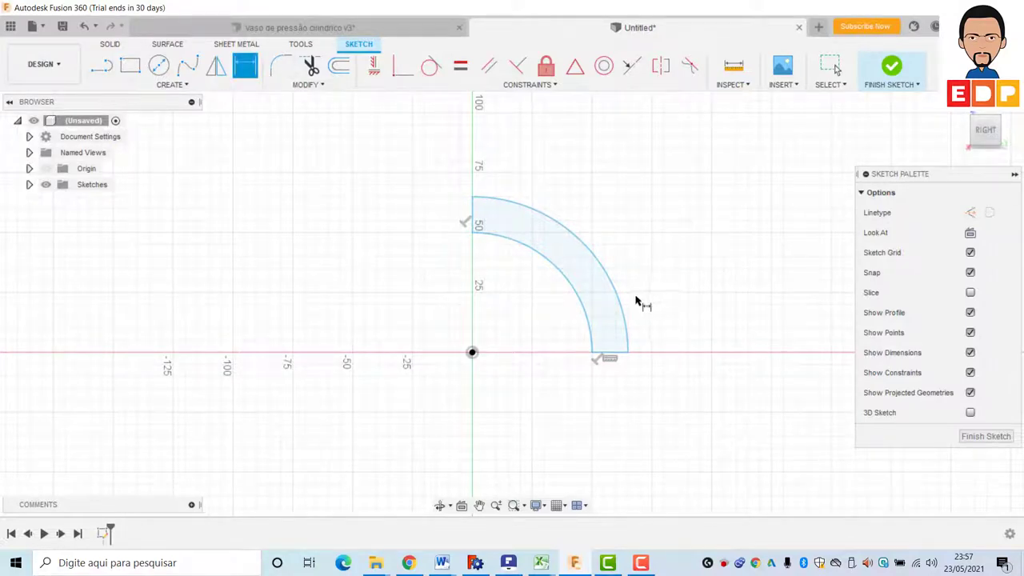
Dimension both arc radii, setting the outer to 12.7 mm and the inner to 9.7 mm
left_click(625, 302)
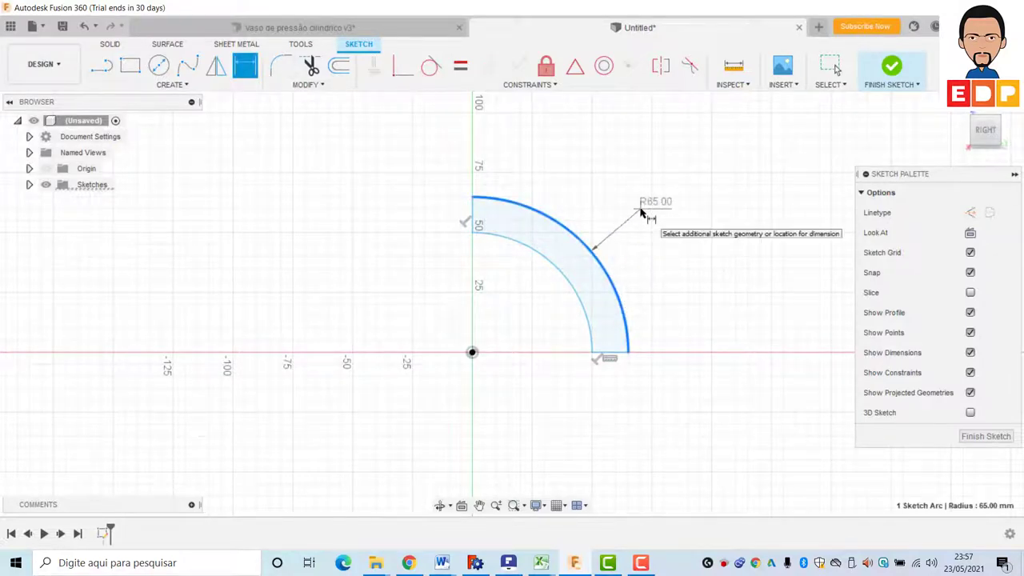
left_click(641, 212)
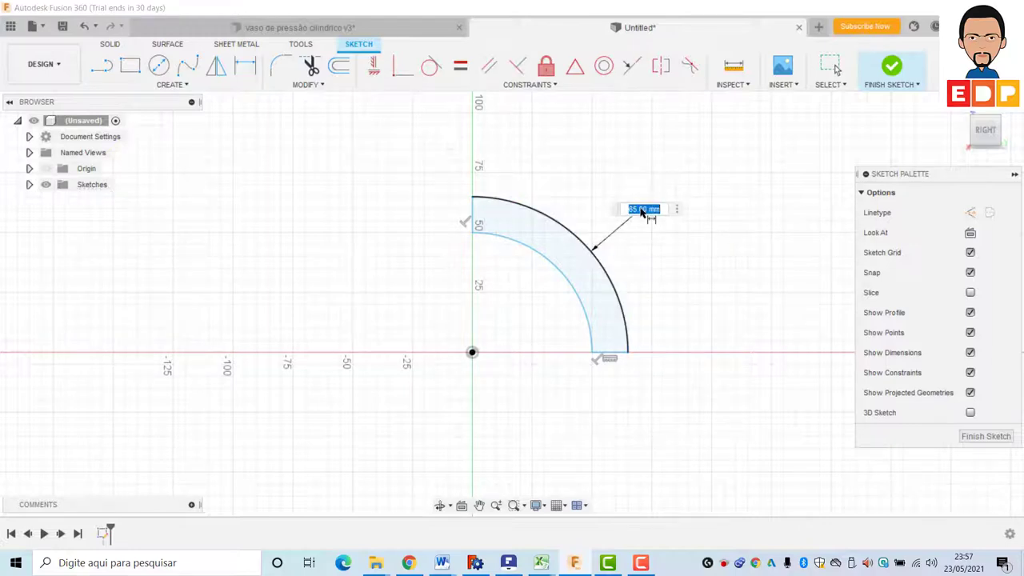
key("Return")
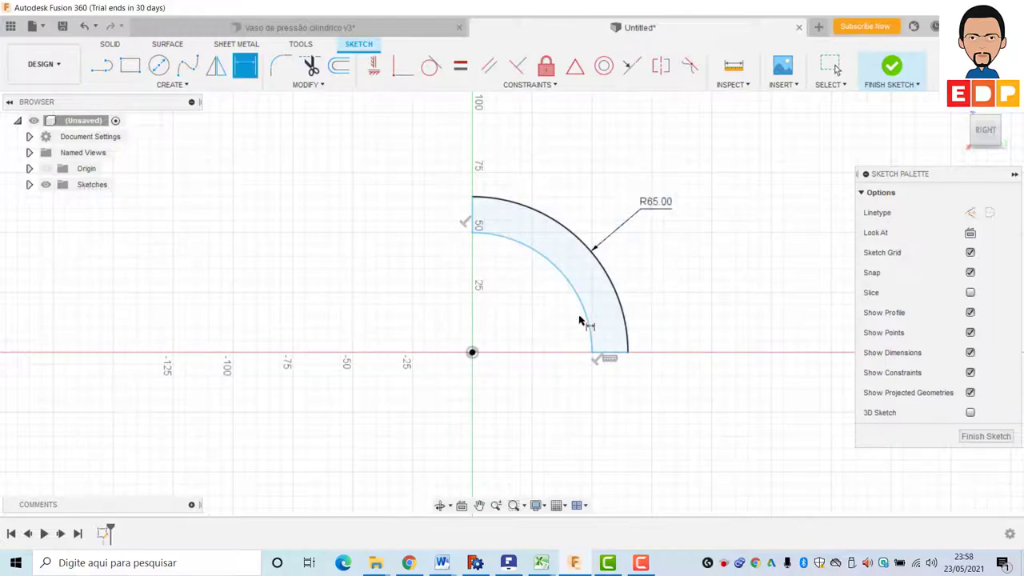
left_click(589, 329)
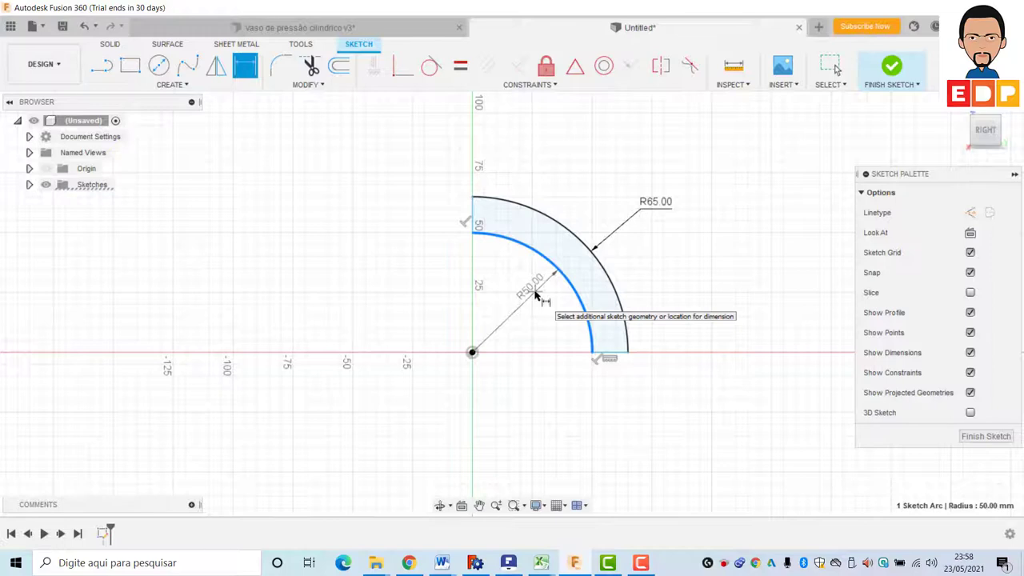
left_click(536, 295)
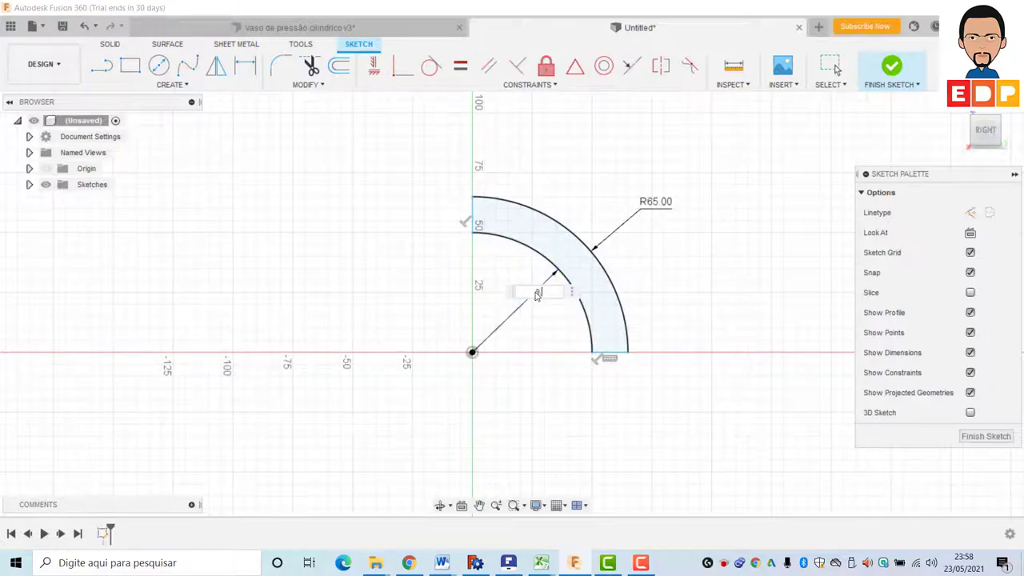
key("Return")
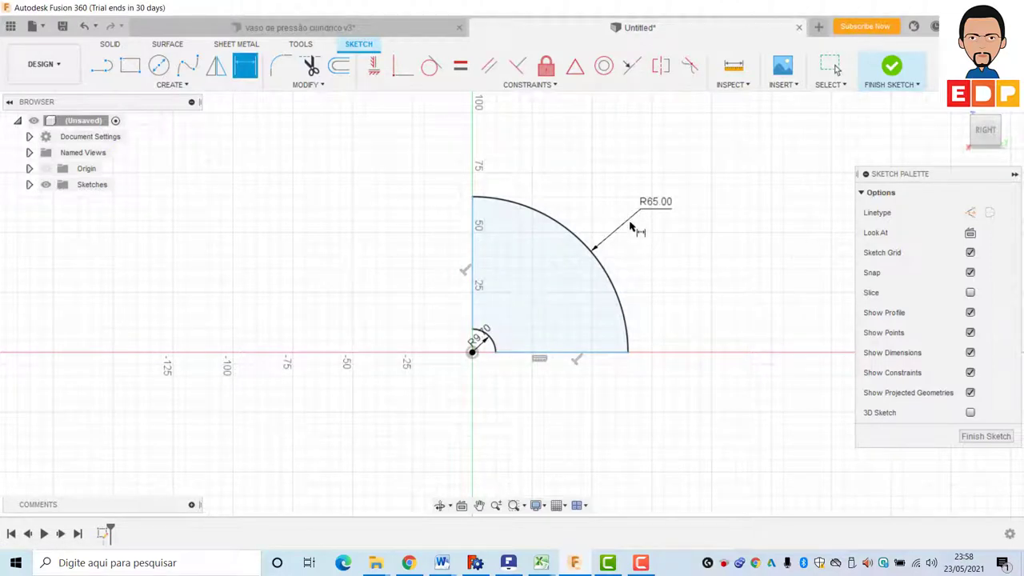
double_click(650, 209)
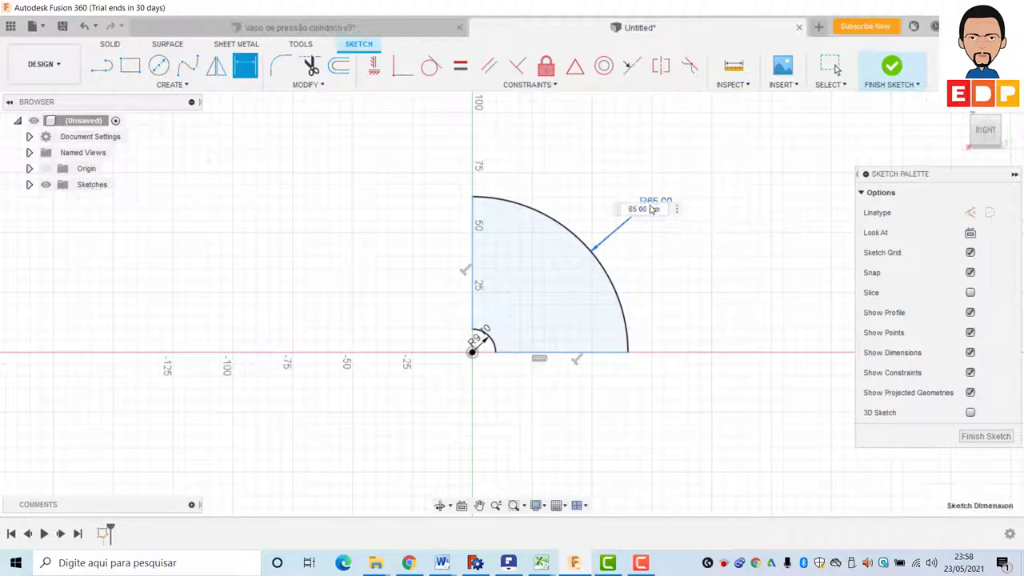
type("12.7")
key("Return")
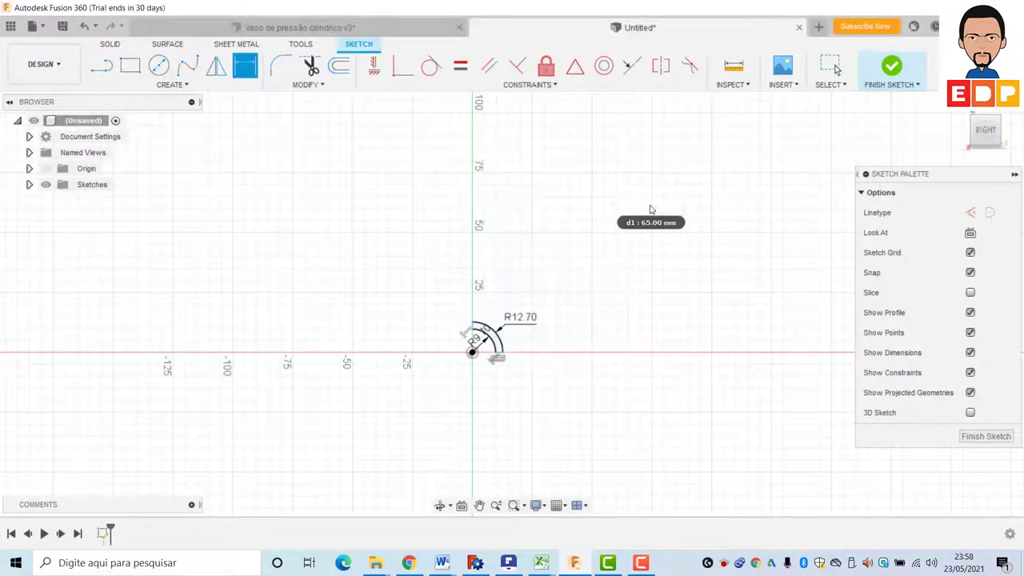
scroll(549, 335, "up", 2)
scroll(549, 335, "up", 3)
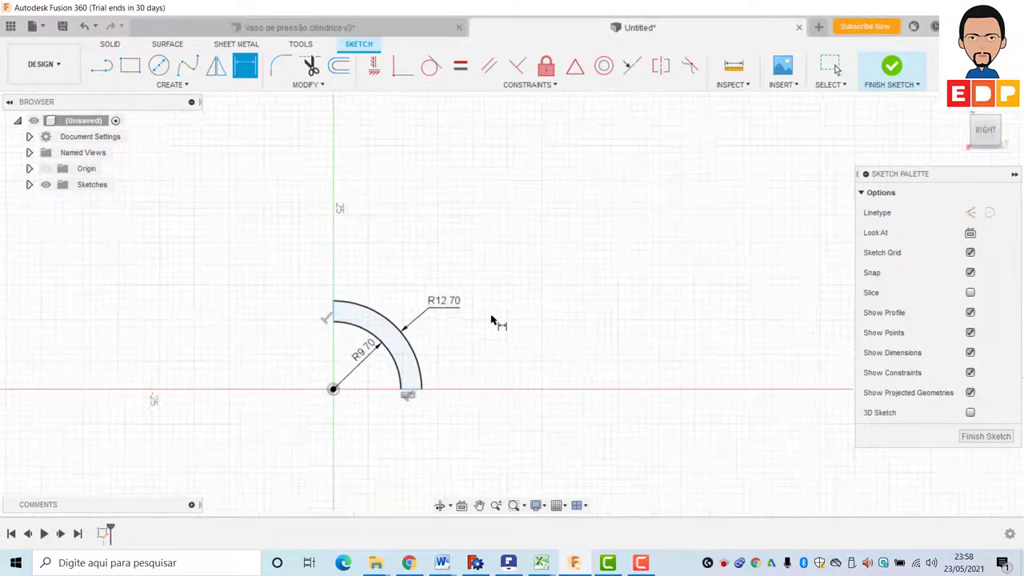
Finish the sketch and extrude the quarter-ring profile symmetrically by 100 mm
left_click(987, 437)
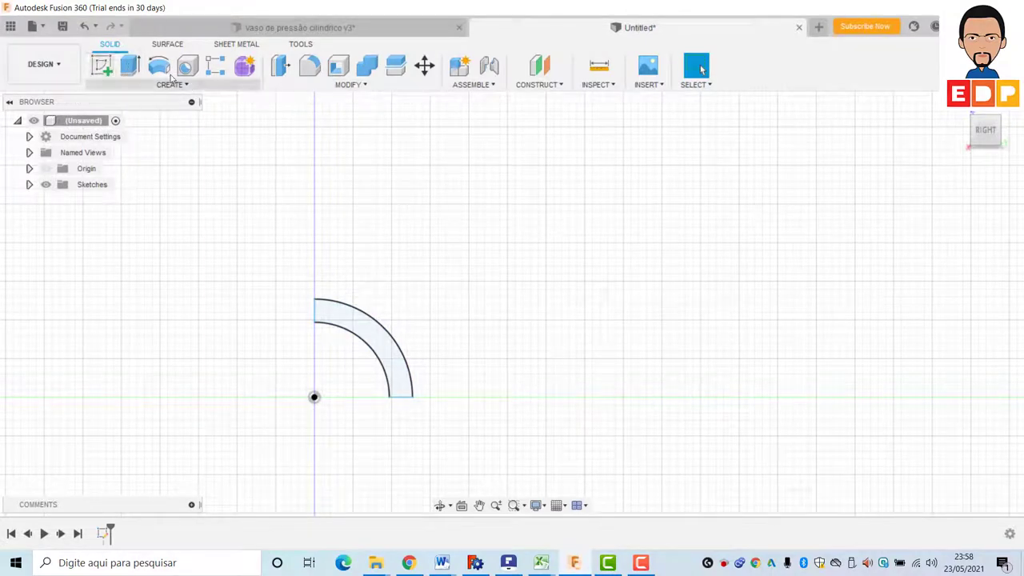
left_click(130, 66)
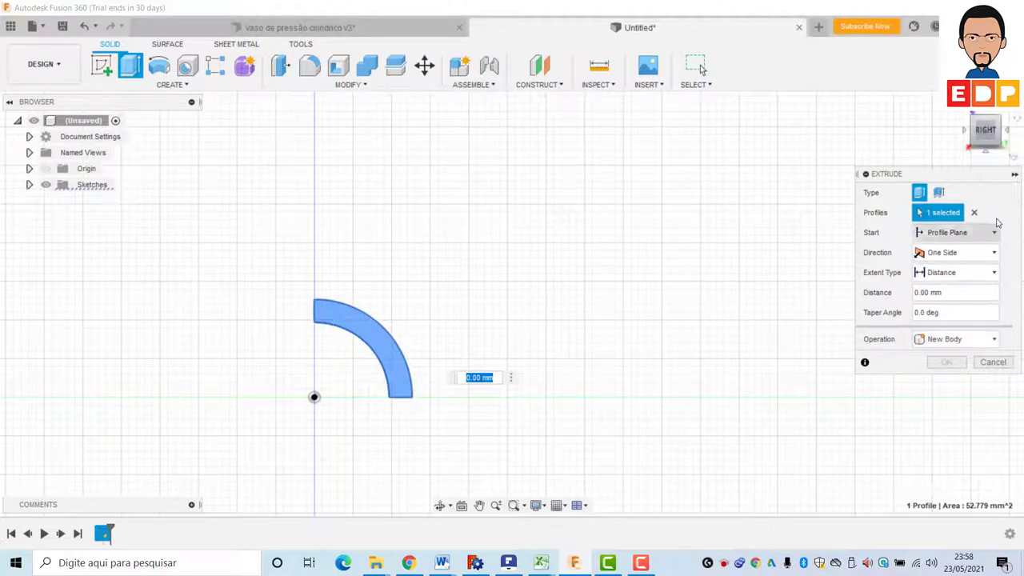
left_click(904, 186)
middle_click_drag(904, 185, 712, 343, "shift")
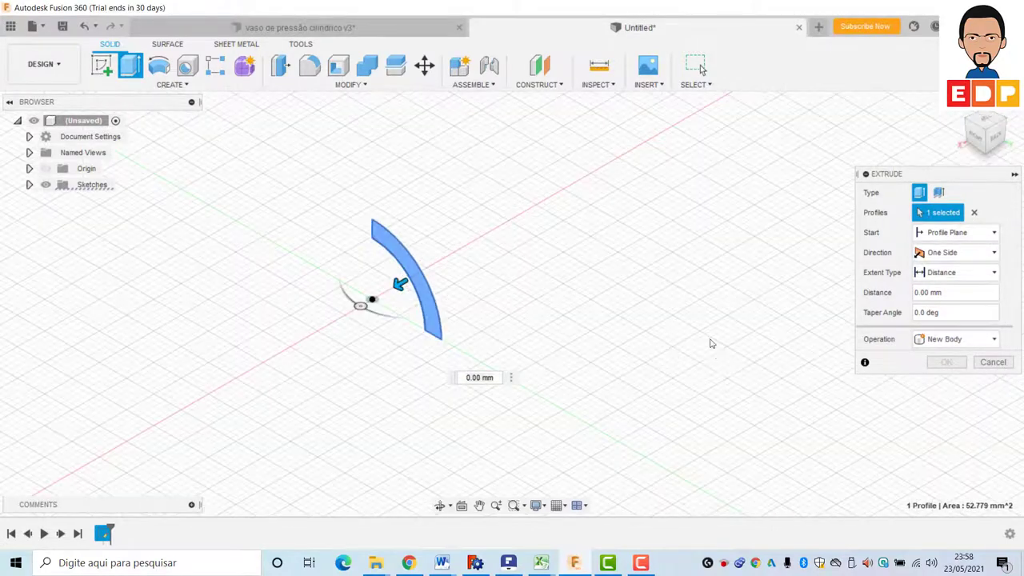
left_click(955, 254)
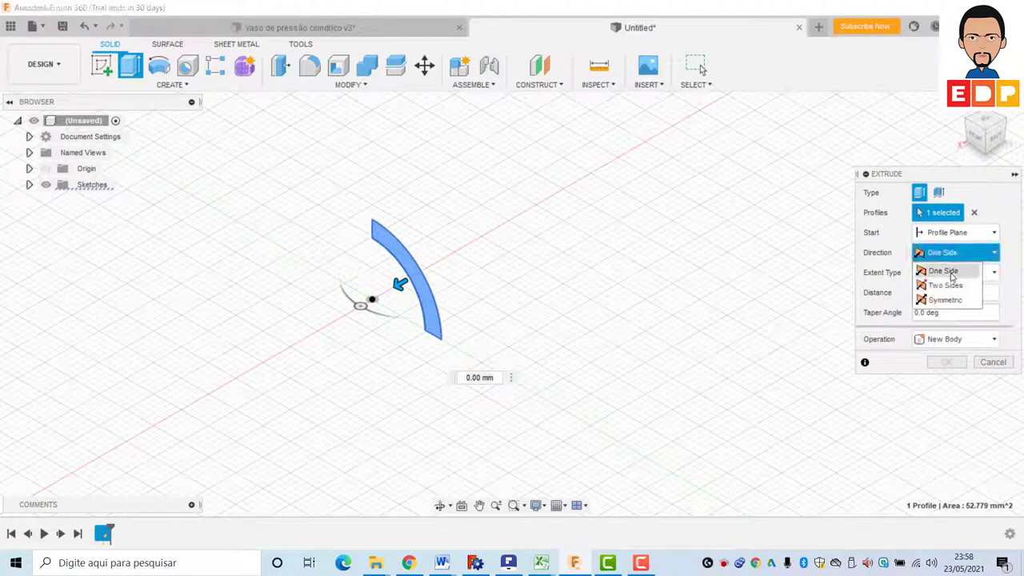
left_click(952, 297)
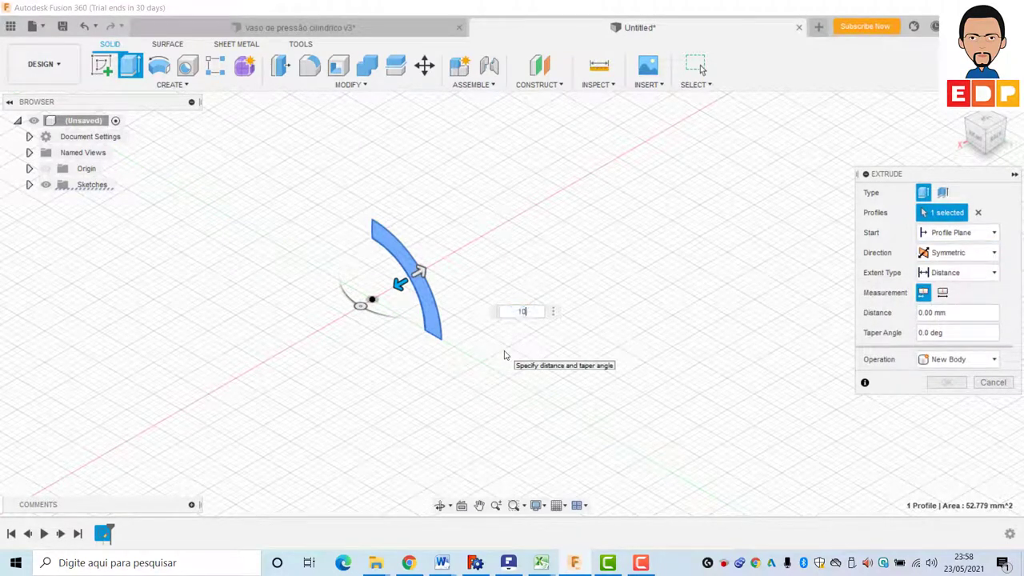
type("100")
key("Return")
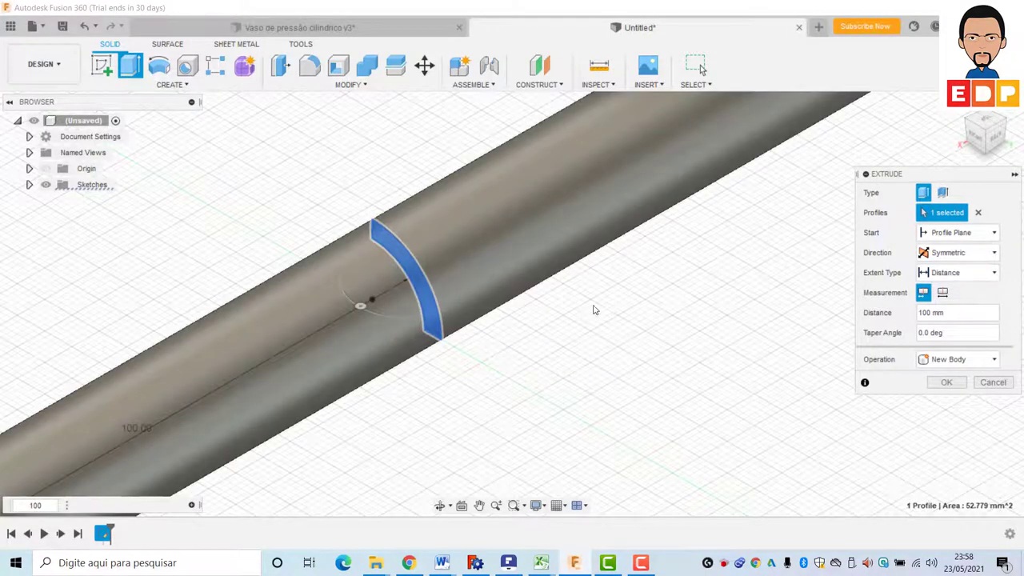
Make the extrusion a new component and confirm it to create the quarter tube
scroll(595, 316, "down", 2)
scroll(585, 283, "down", 3)
scroll(585, 284, "down", 1)
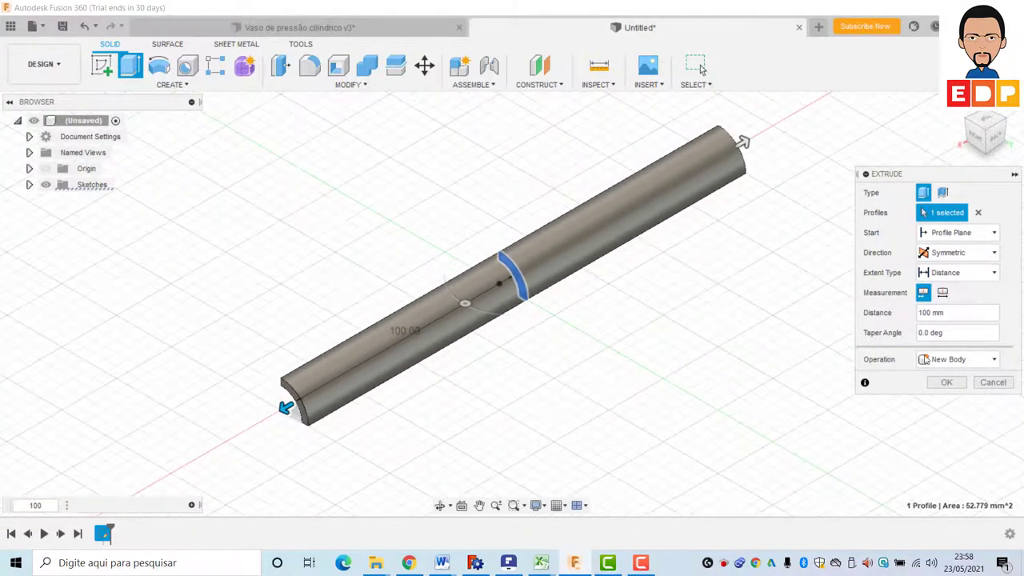
left_click(960, 359)
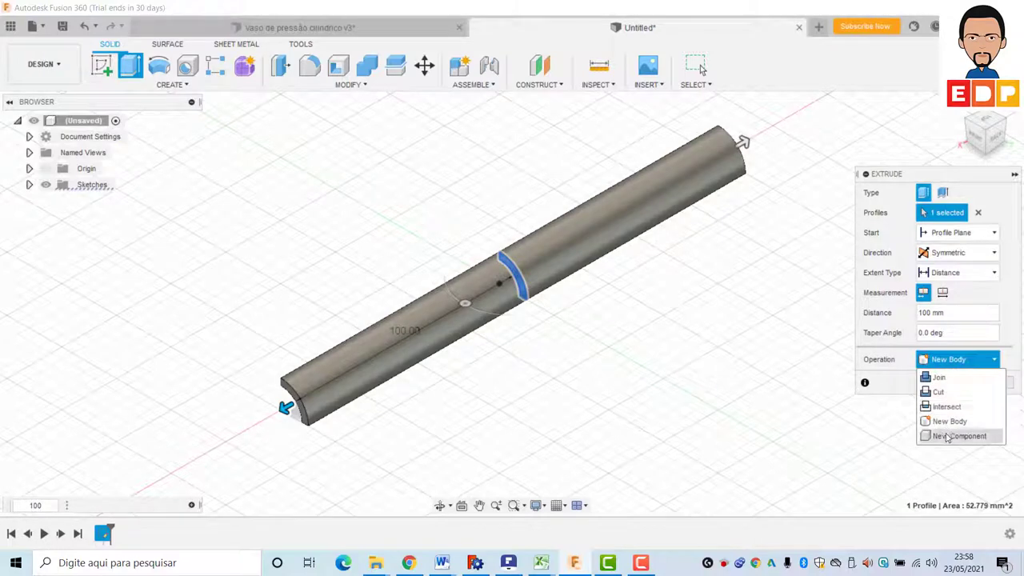
left_click(948, 434)
left_click(948, 383)
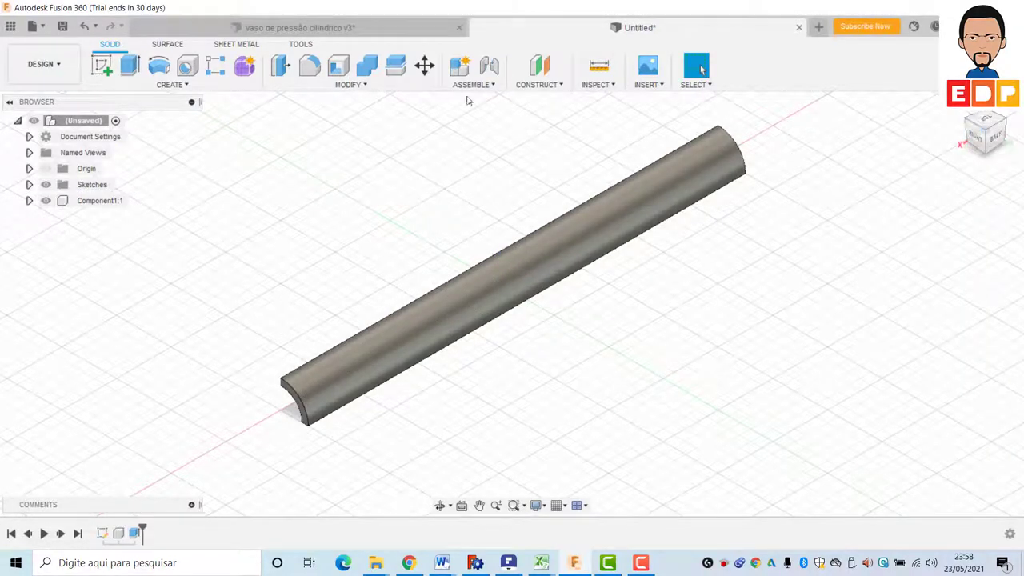
Create a new Static Stress study in the Simulation workspace
left_click(38, 67)
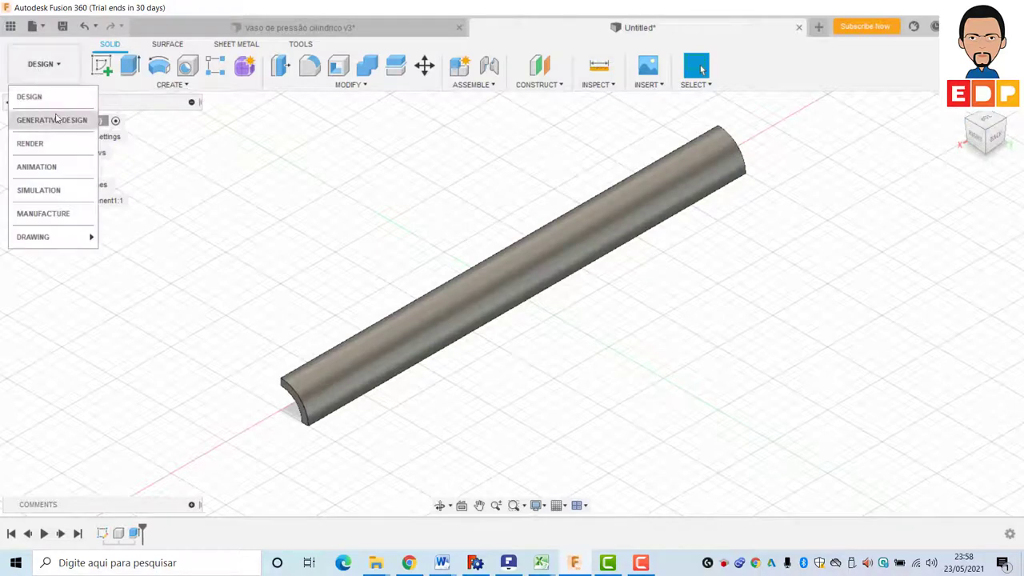
left_click(38, 190)
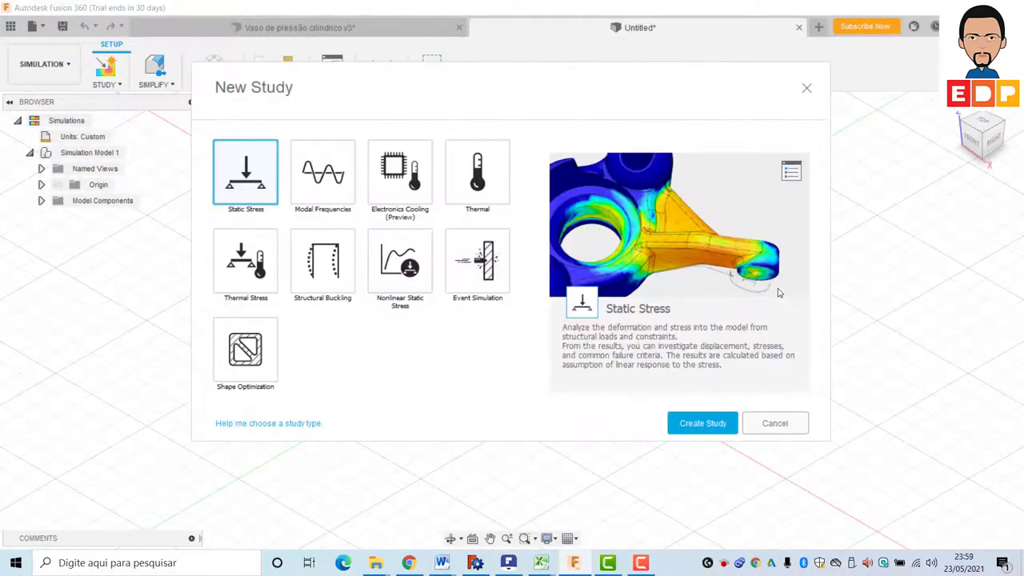
left_click(719, 423)
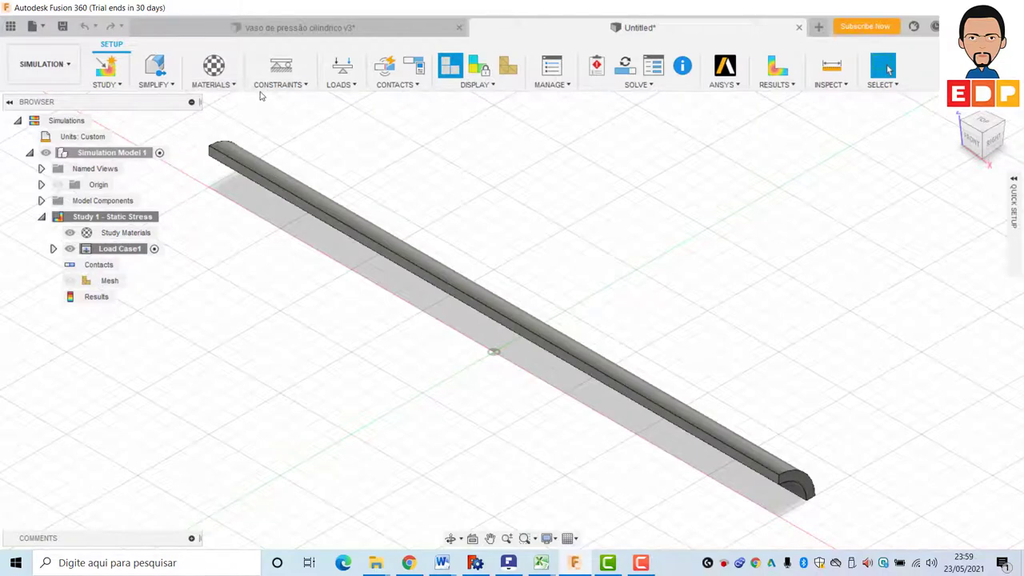
Set the study material to a Stainless Steel
left_click(224, 85)
left_click(225, 101)
left_click(824, 242)
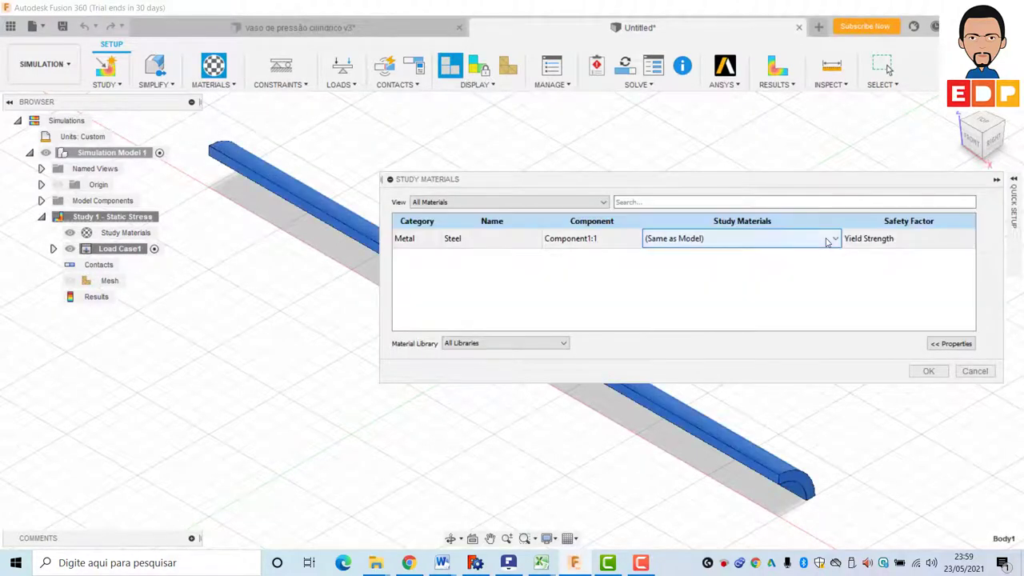
left_click(826, 243)
left_click(832, 240)
scroll(696, 384, "down", 3)
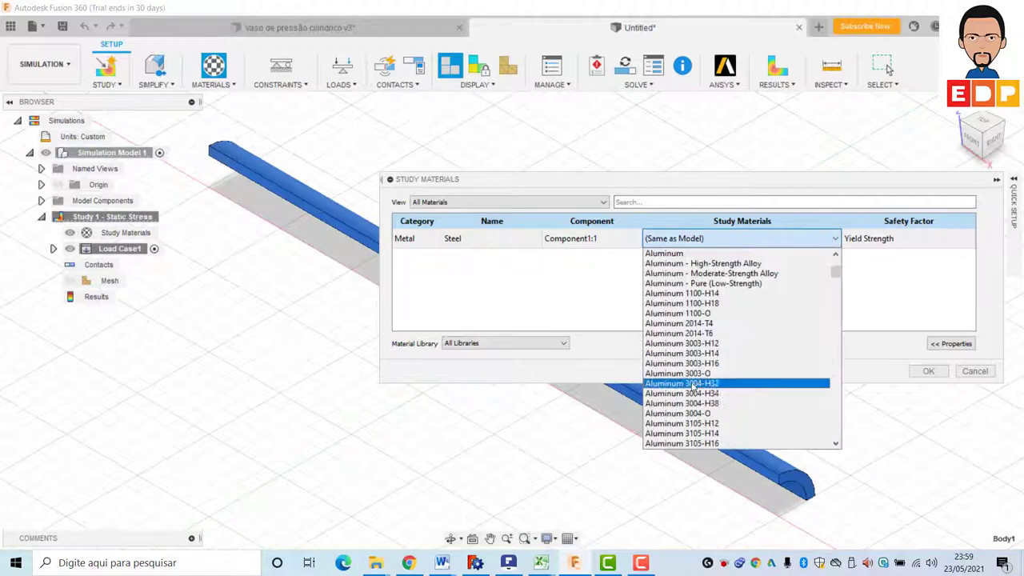
scroll(696, 384, "down", 3)
scroll(697, 388, "down", 8)
scroll(696, 392, "down", 5)
scroll(696, 391, "down", 8)
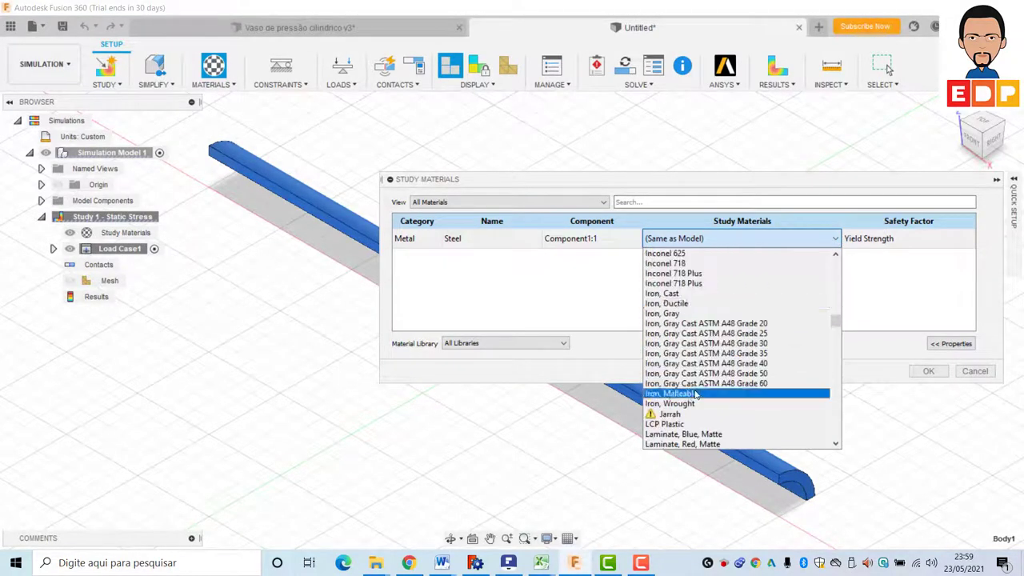
scroll(697, 390, "down", 8)
scroll(697, 387, "down", 8)
scroll(698, 384, "down", 5)
scroll(698, 385, "down", 8)
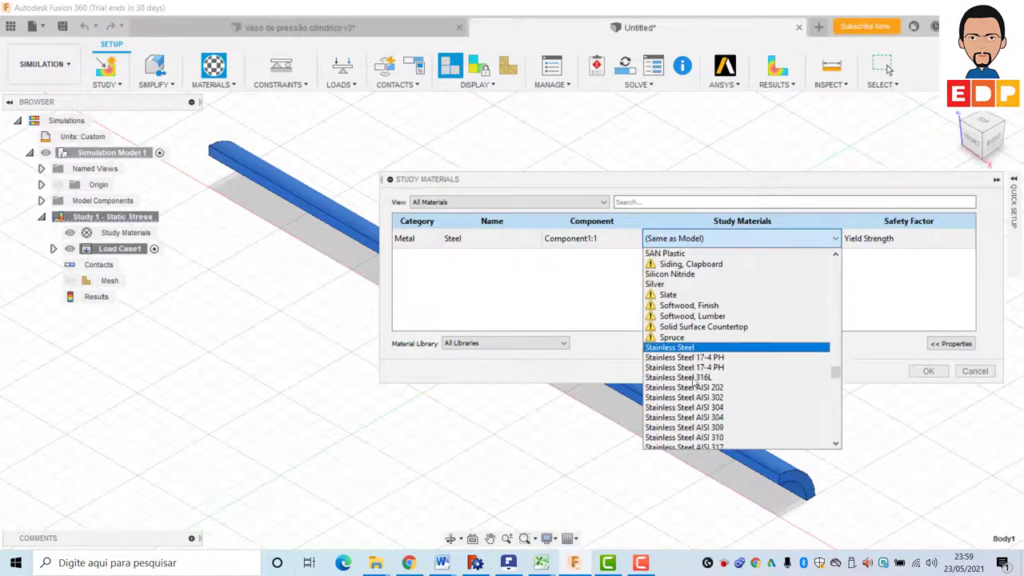
scroll(700, 381, "down", 5)
scroll(703, 379, "up", 3)
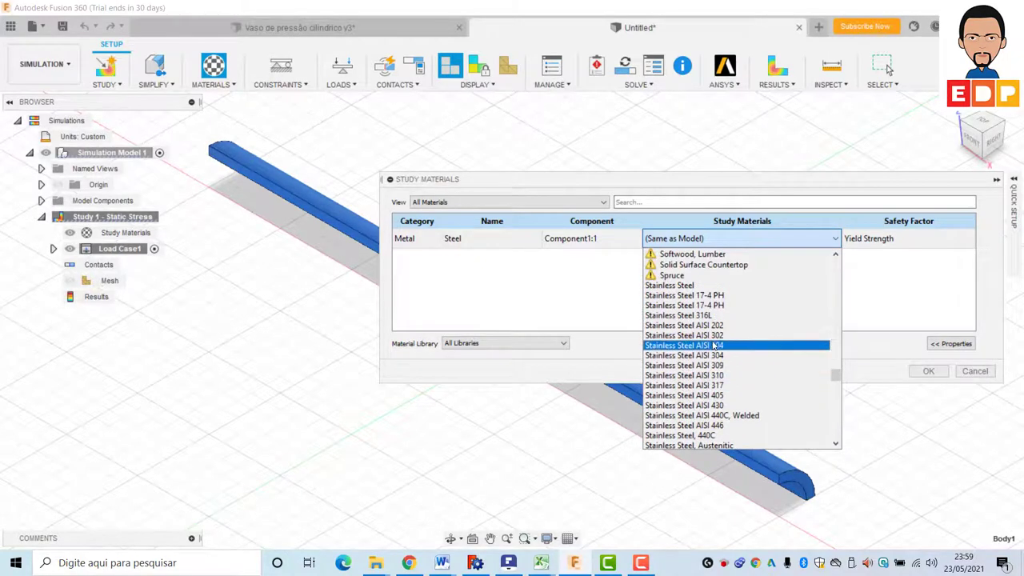
left_click(696, 344)
left_click(928, 370)
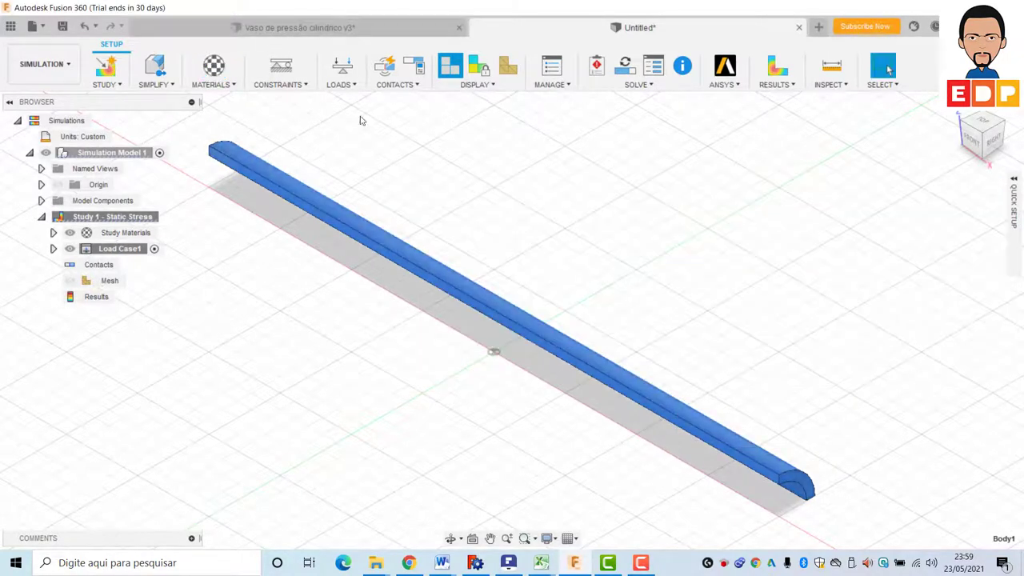
Apply a Fixed constraint to the quarter tube's flat 600 mm² lengthwise face
left_click(271, 76)
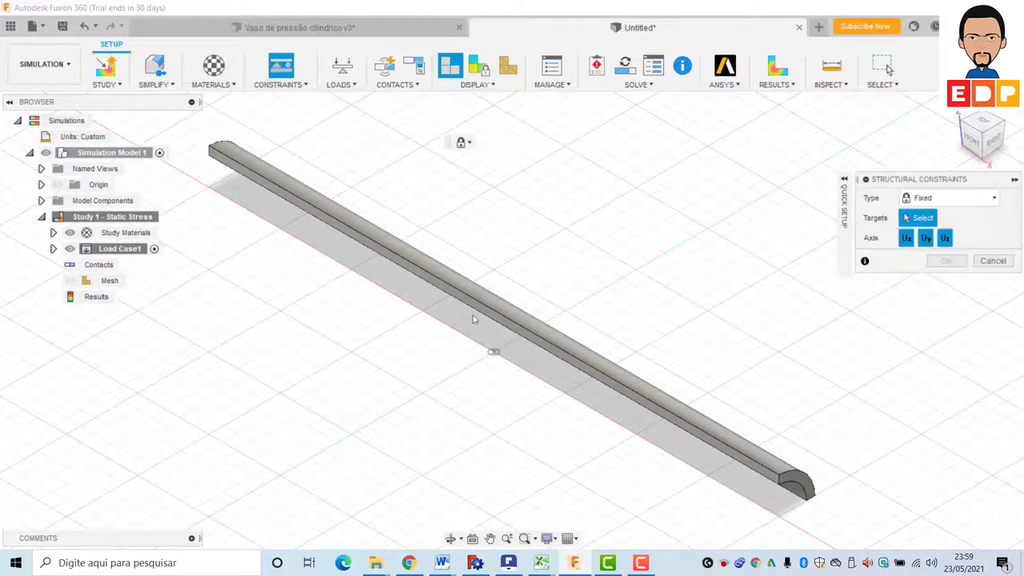
scroll(578, 385, "up", 3)
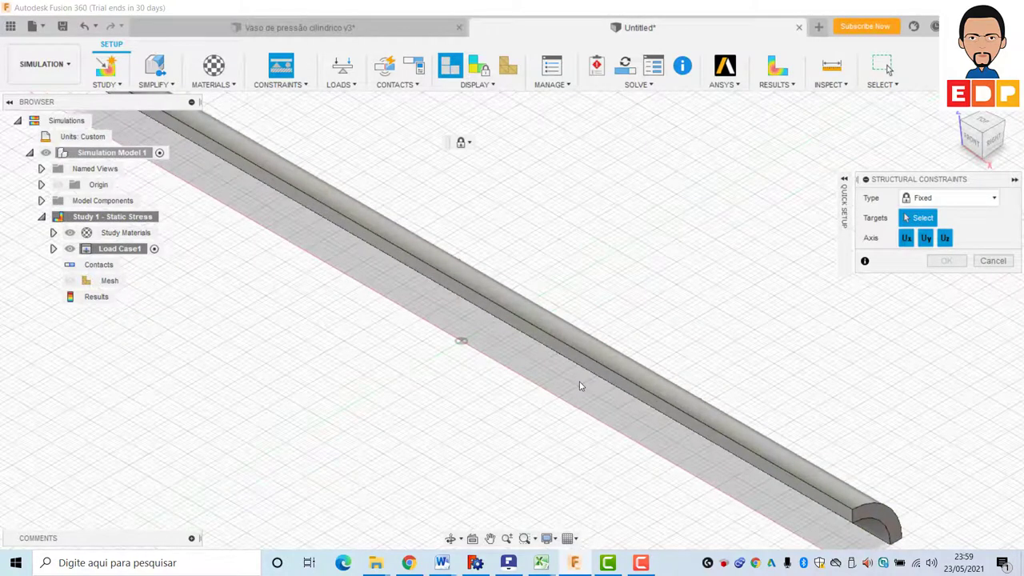
scroll(597, 356, "up", 3)
scroll(604, 340, "up", 2)
left_click(602, 344)
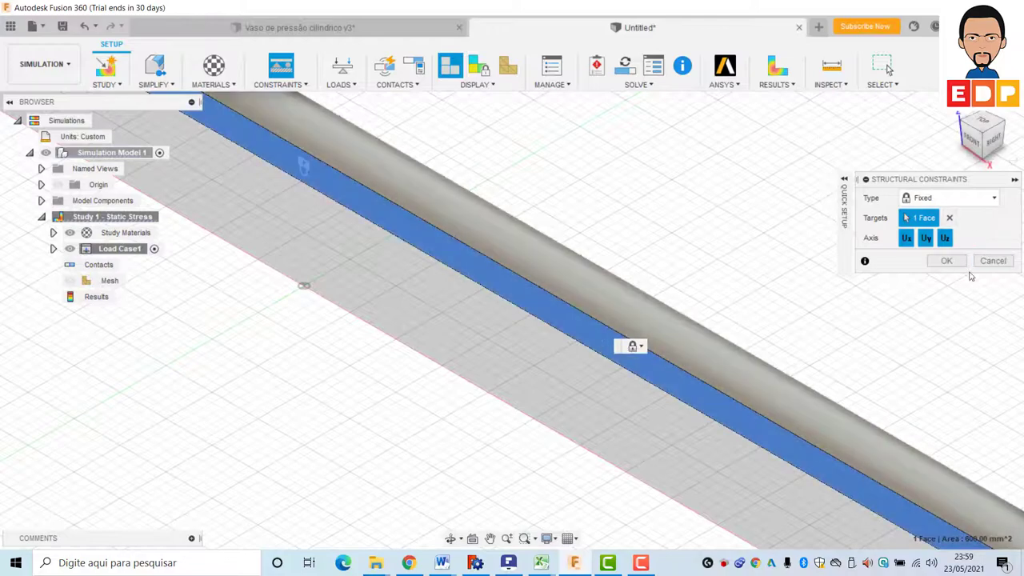
left_click(947, 260)
scroll(752, 254, "down", 2)
scroll(702, 245, "down", 1)
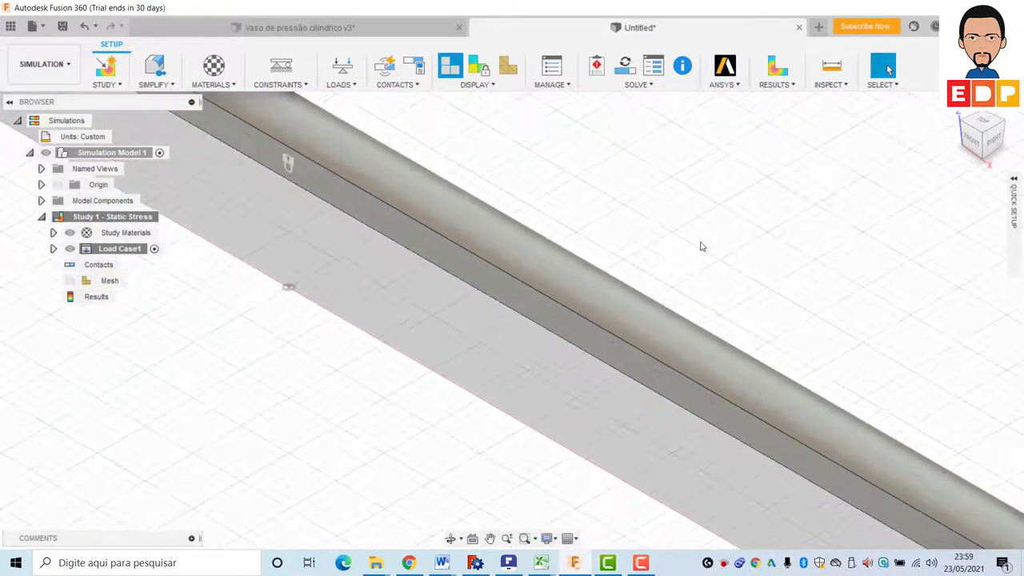
scroll(701, 245, "down", 1)
scroll(701, 247, "down", 1)
scroll(701, 246, "down", 1)
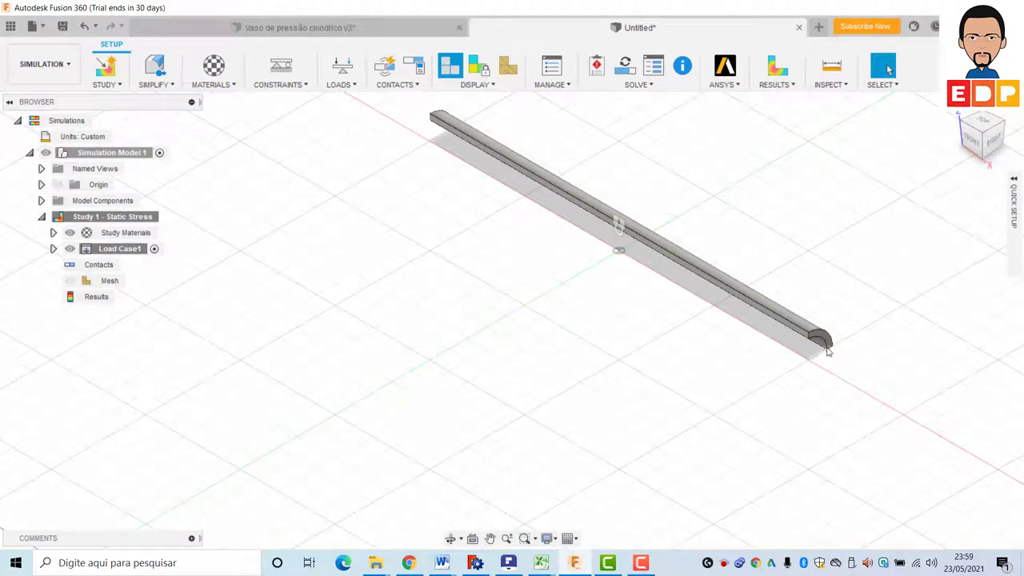
left_click(997, 132)
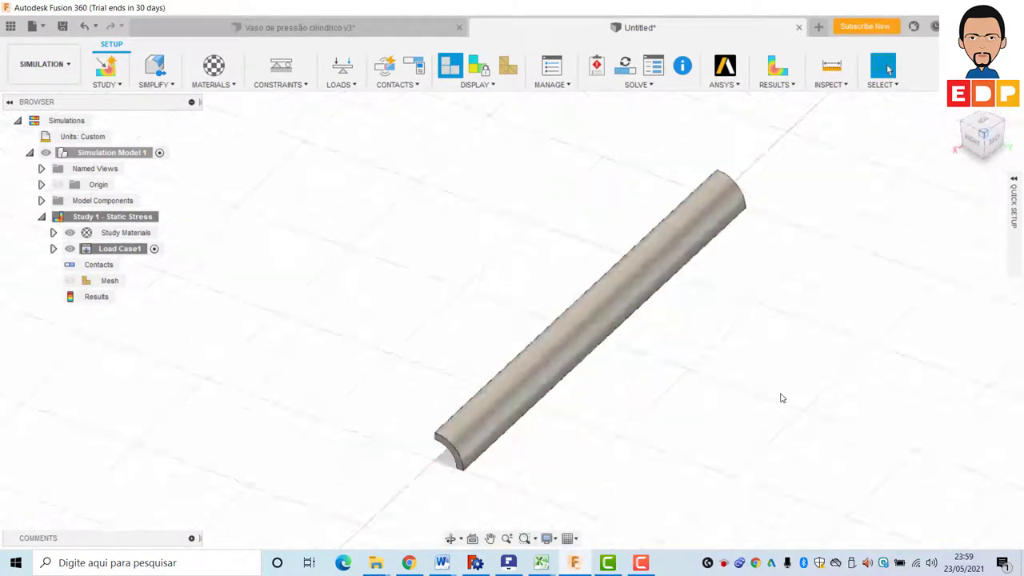
left_click(990, 157)
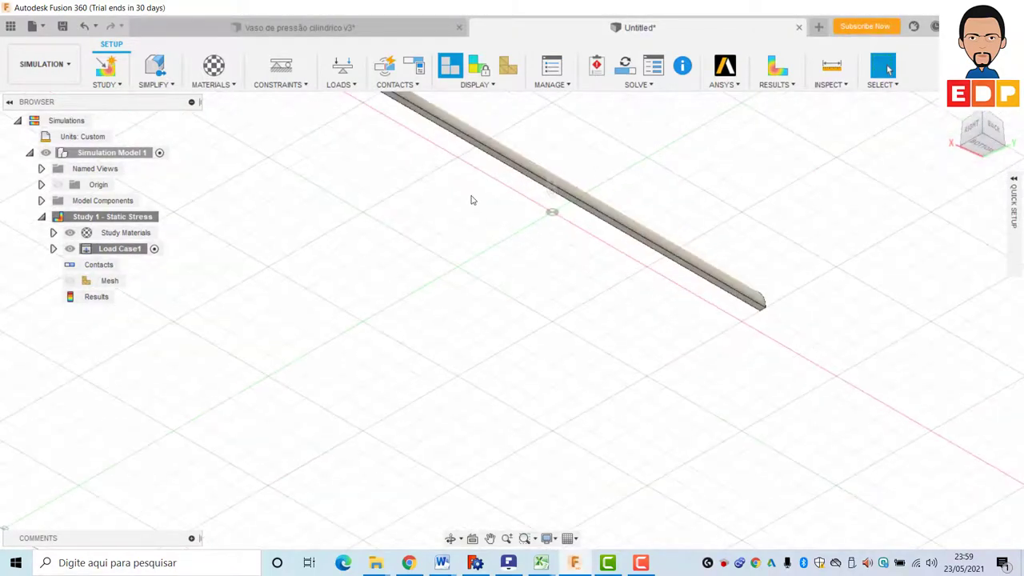
scroll(477, 201, "down", 3)
middle_click_drag(320, 213, 437, 394)
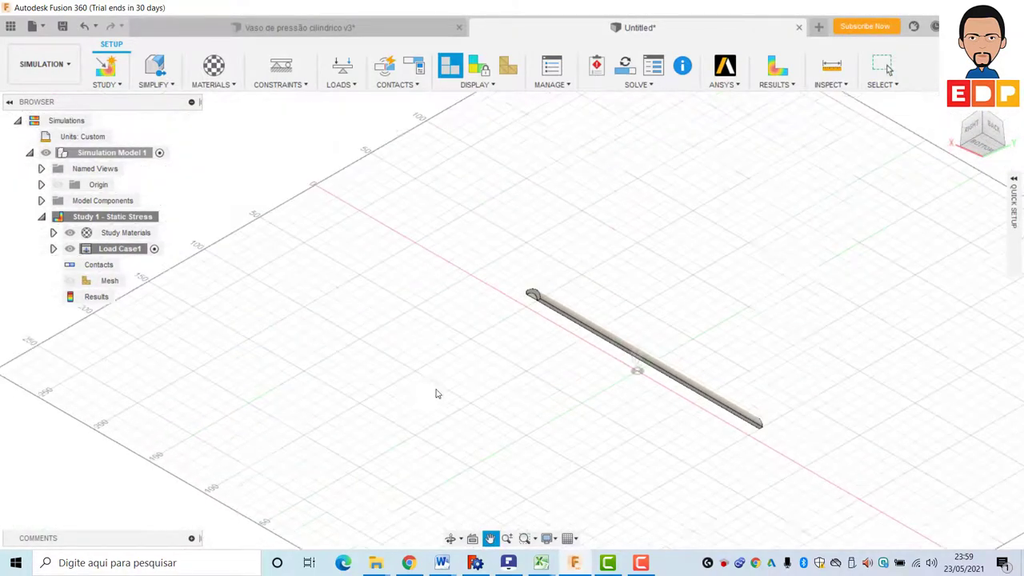
key("Escape")
scroll(425, 335, "up", 2)
scroll(422, 334, "up", 2)
scroll(480, 341, "up", 2)
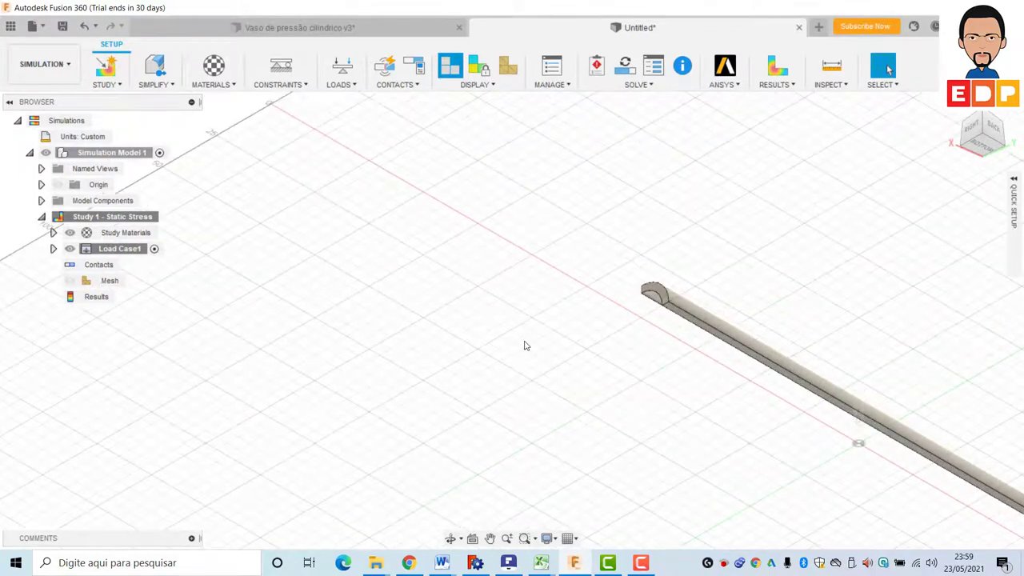
scroll(376, 333, "down", 2)
scroll(478, 368, "up", 2)
scroll(478, 366, "up", 2)
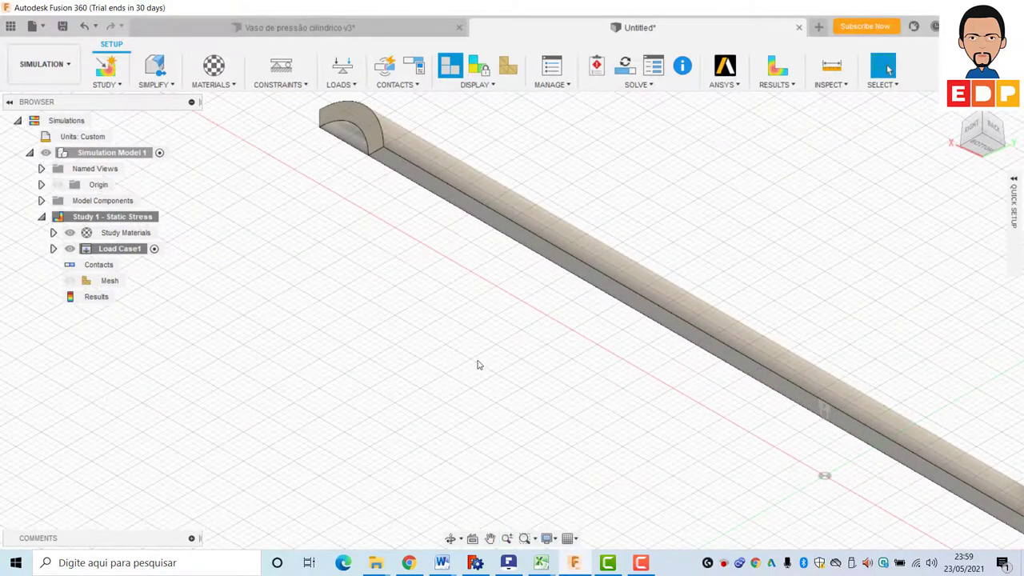
scroll(478, 366, "down", 2)
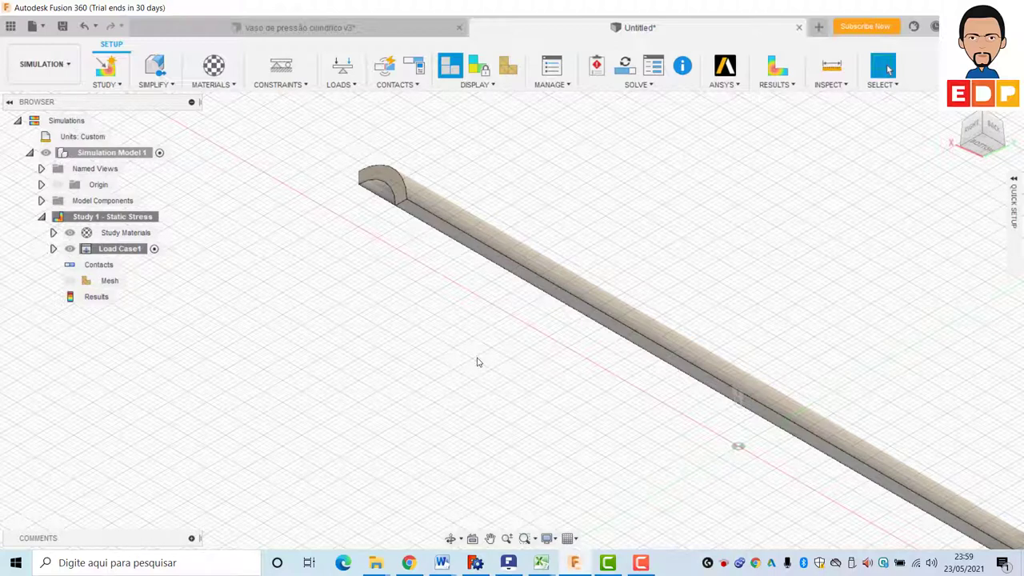
Add a 10 MPa pressure load on the quarter tube's 600 mm² face
left_click(342, 68)
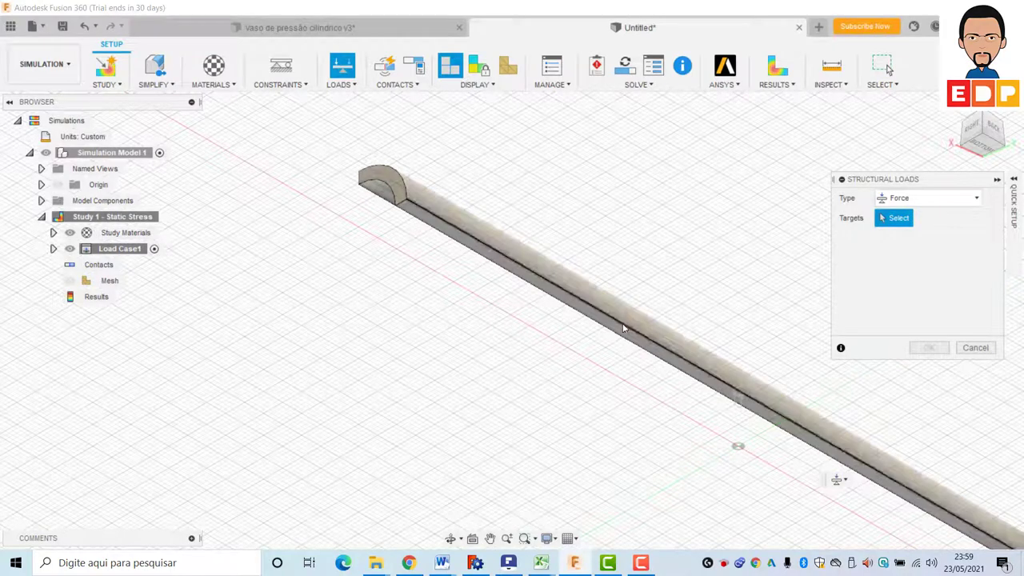
left_click(623, 329)
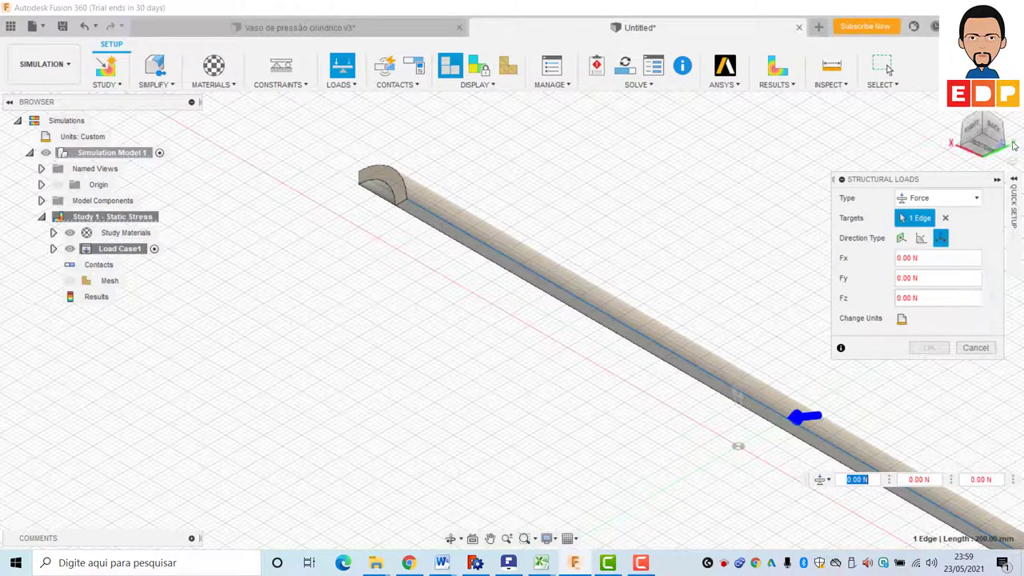
middle_click_drag(785, 177, 408, 171)
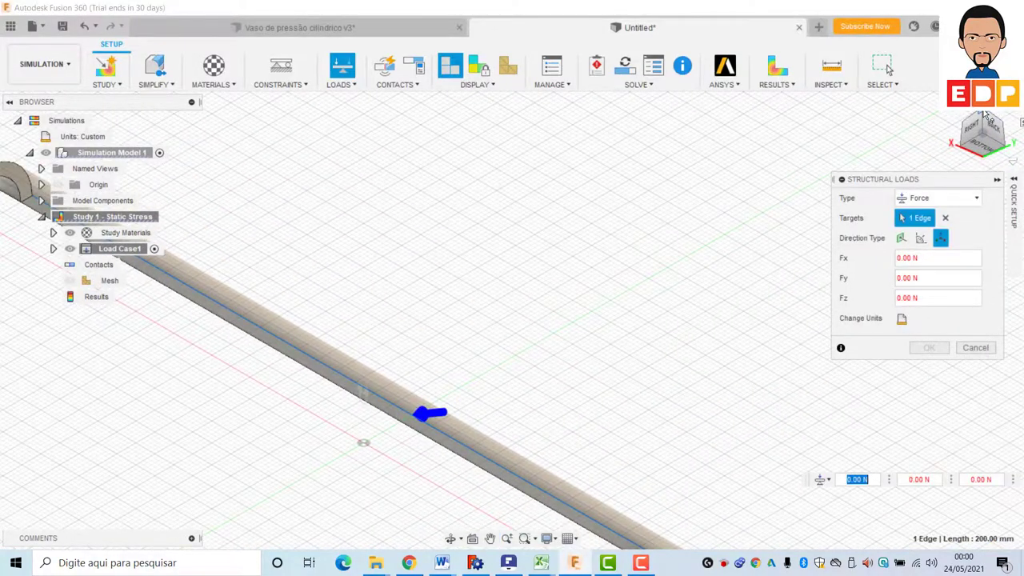
middle_click_drag(364, 392, 679, 414, "shift")
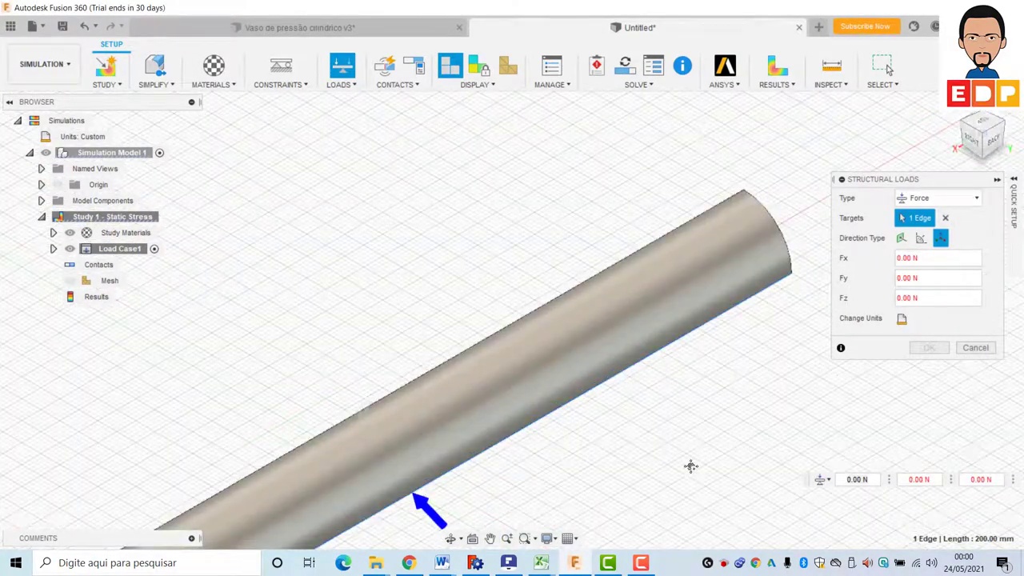
middle_click_drag(691, 466, 691, 316)
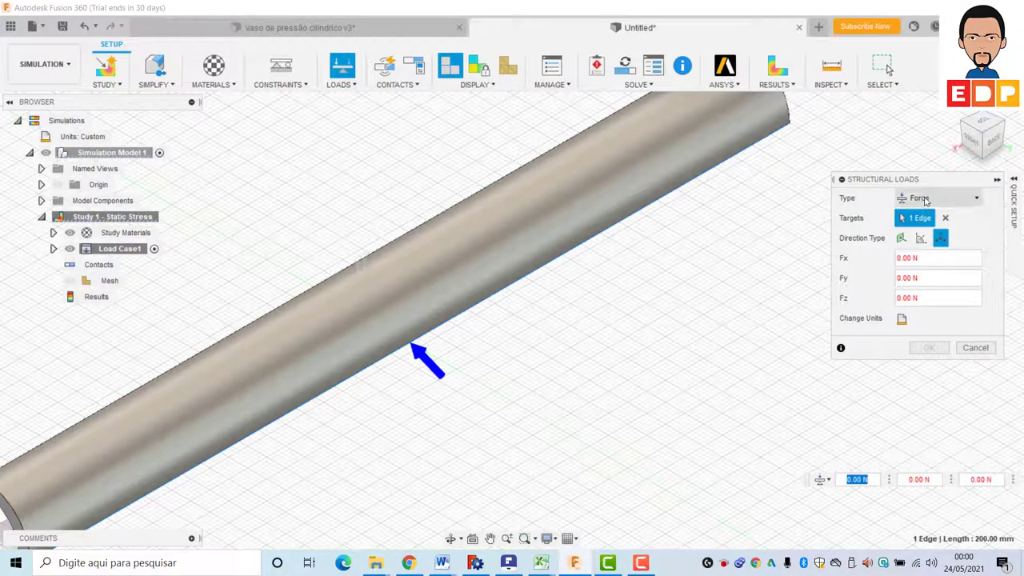
left_click(929, 199)
left_click(926, 231)
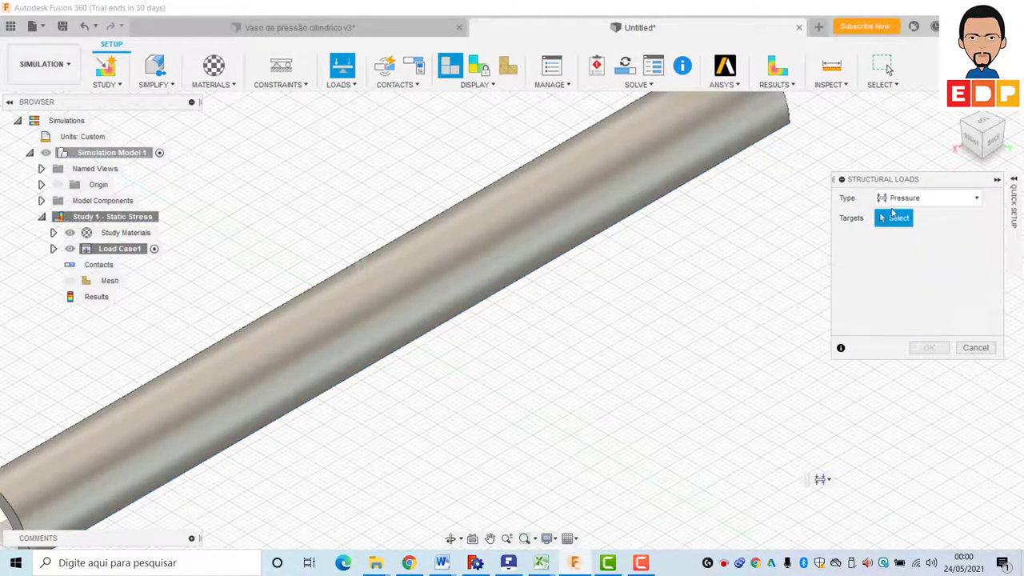
left_click(984, 142)
middle_click_drag(918, 178, 442, 390, "shift")
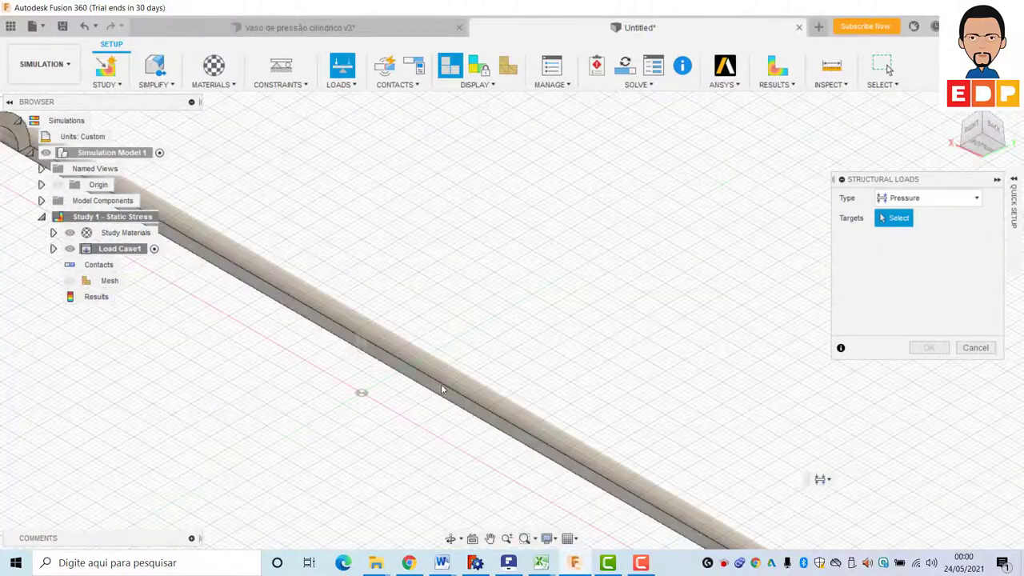
left_click(433, 393)
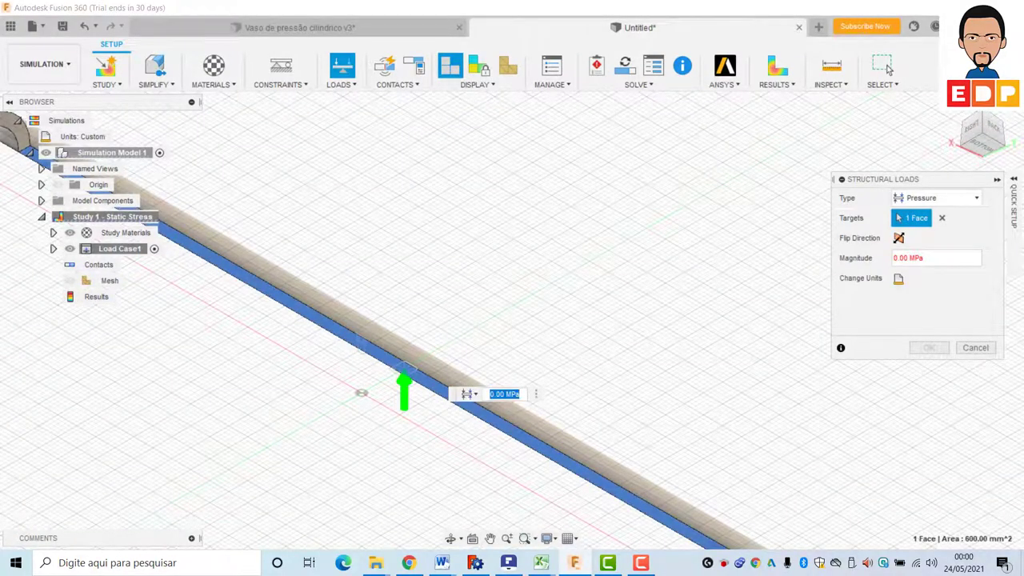
left_click(503, 394)
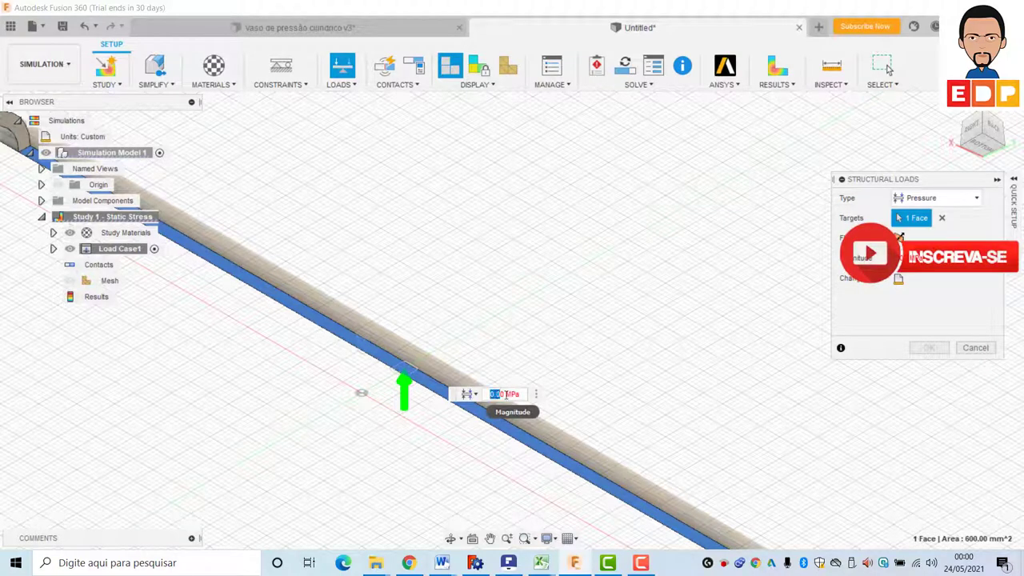
type("10")
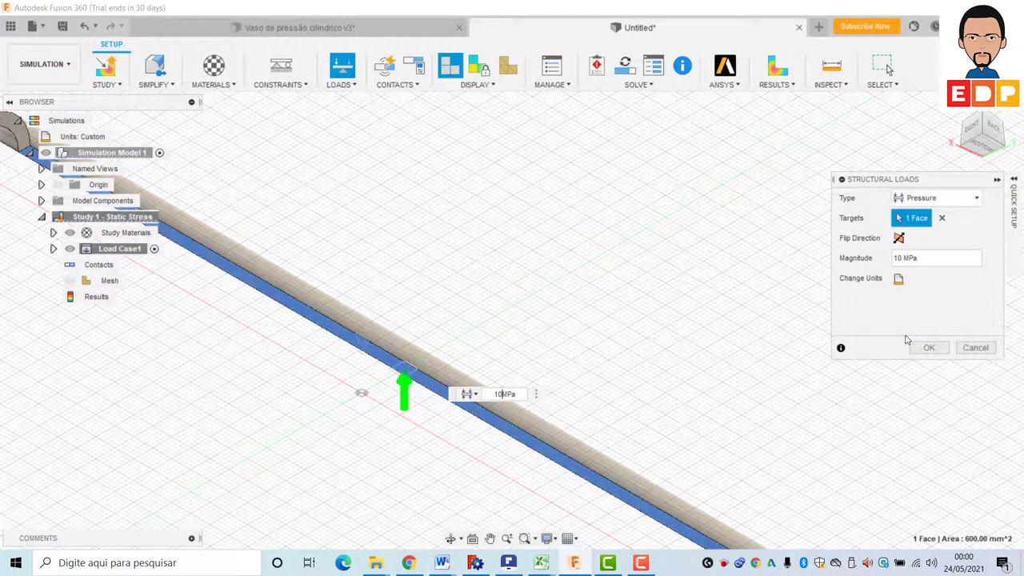
left_click(927, 348)
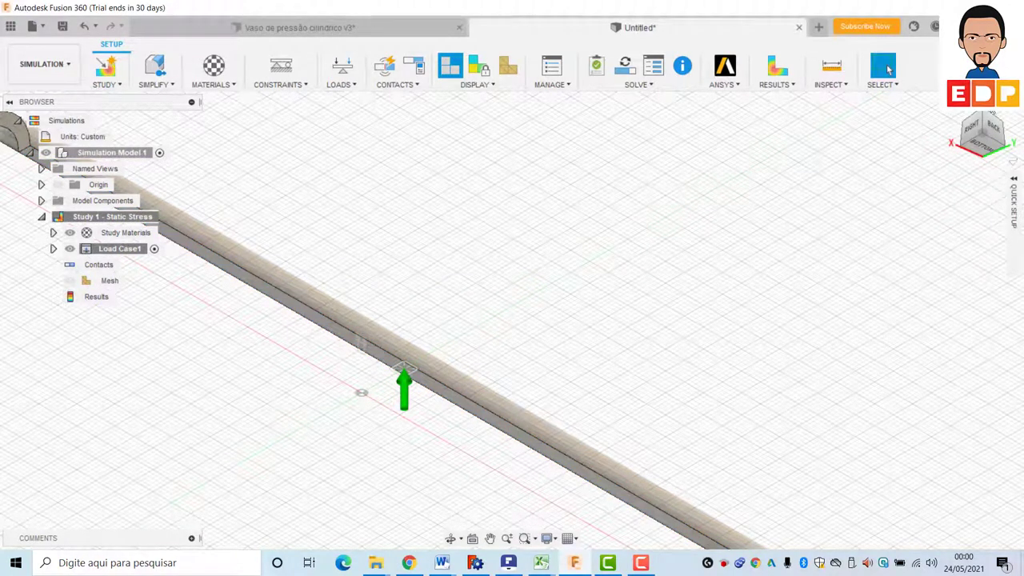
Generate the mesh for the quarter tube
middle_click_drag(714, 286, 422, 376, "shift")
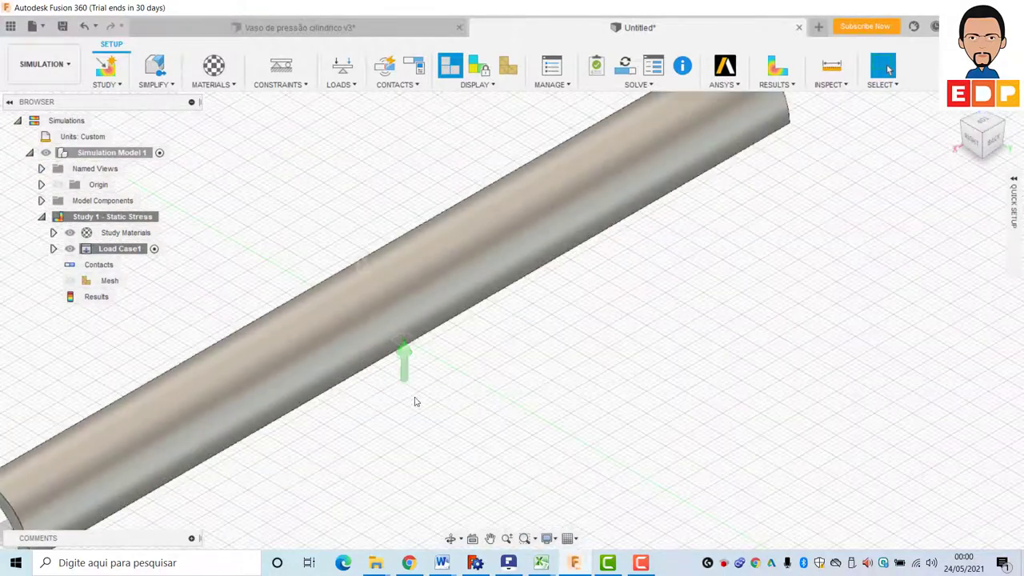
scroll(698, 356, "down", 3)
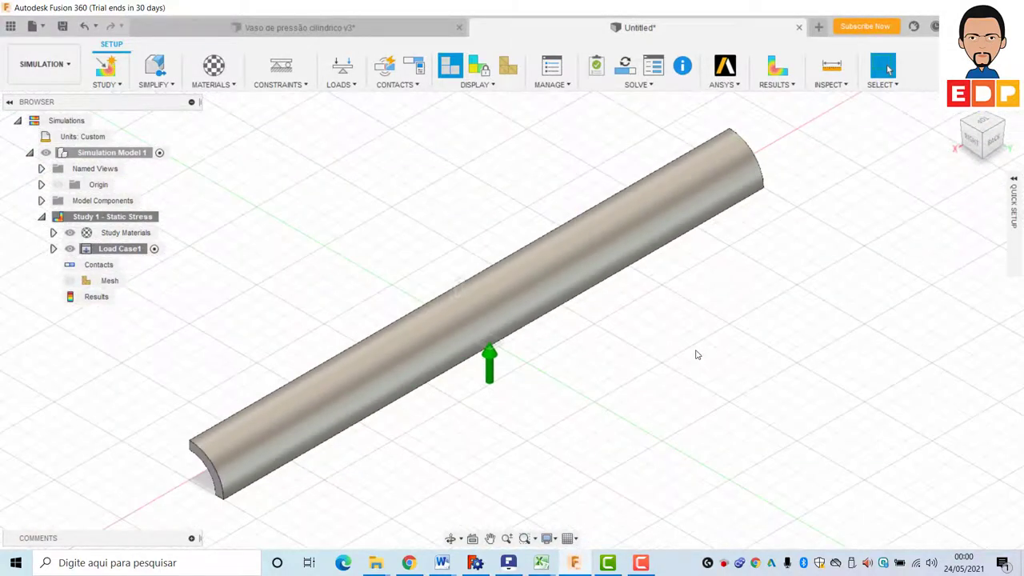
left_click(633, 87)
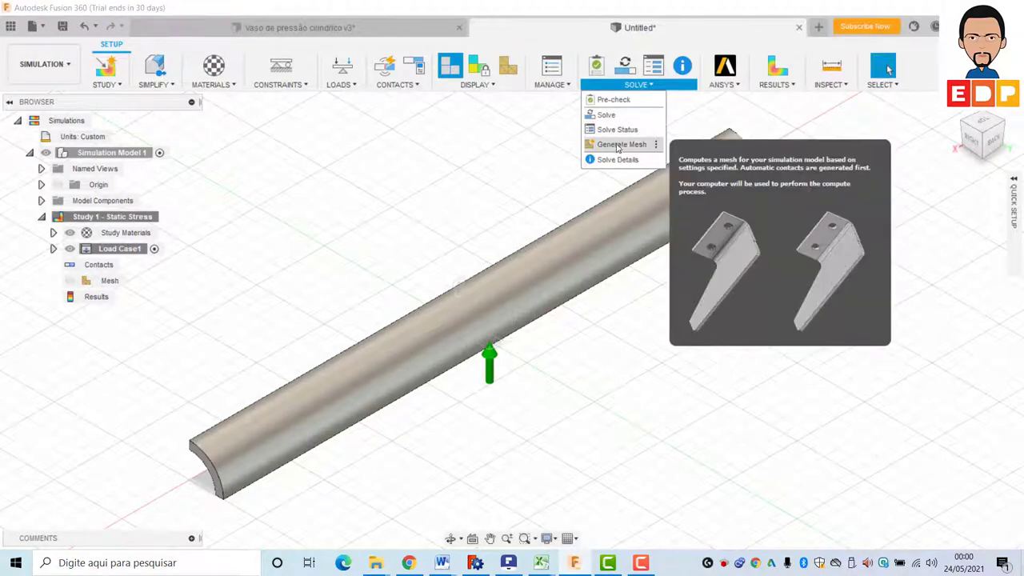
left_click(613, 146)
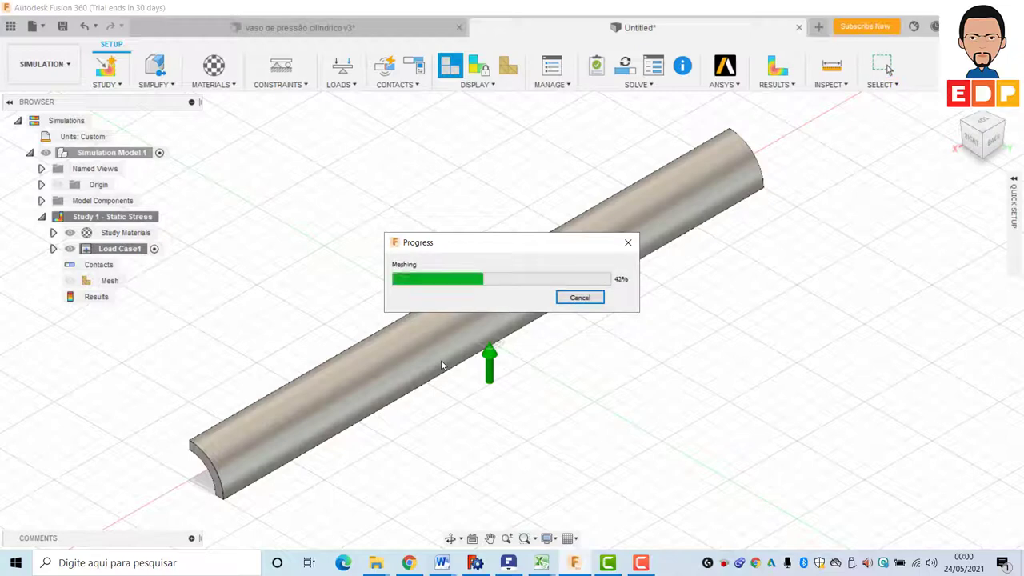
scroll(441, 366, "up", 2)
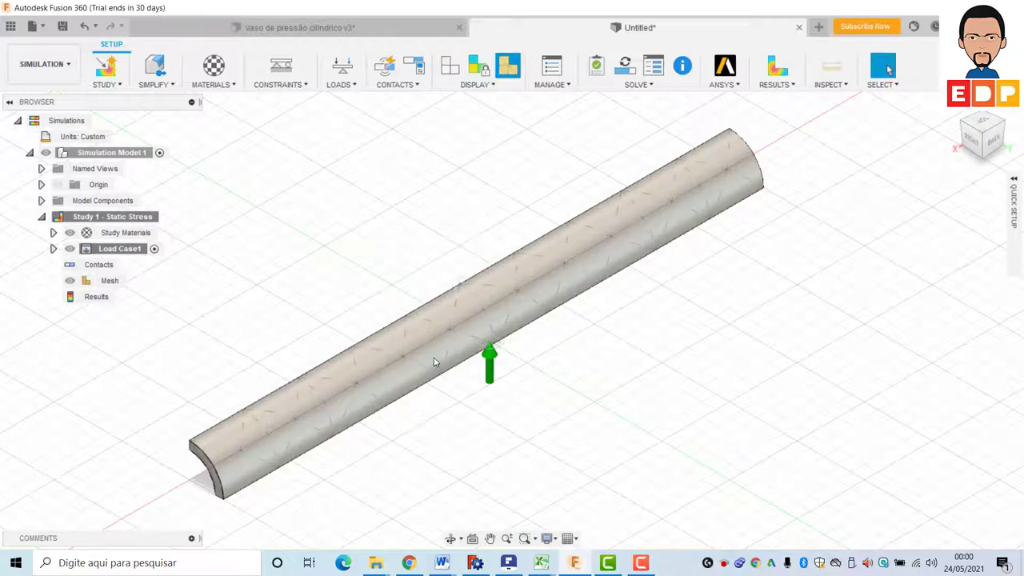
scroll(436, 364, "up", 2)
scroll(429, 361, "down", 3)
scroll(429, 361, "down", 2)
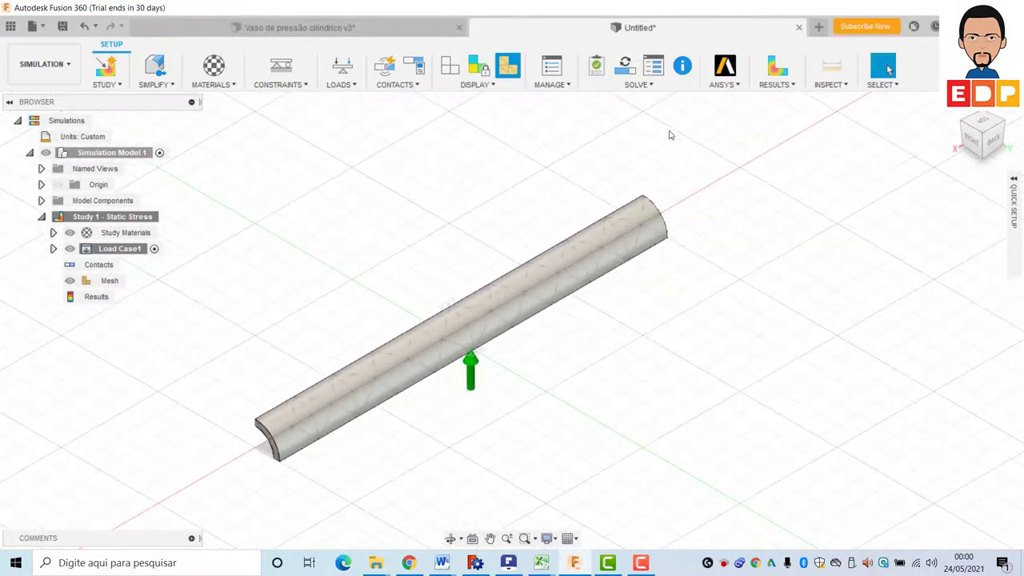
Review the mesh statistics: 415 nodes and 170 elements
left_click(649, 88)
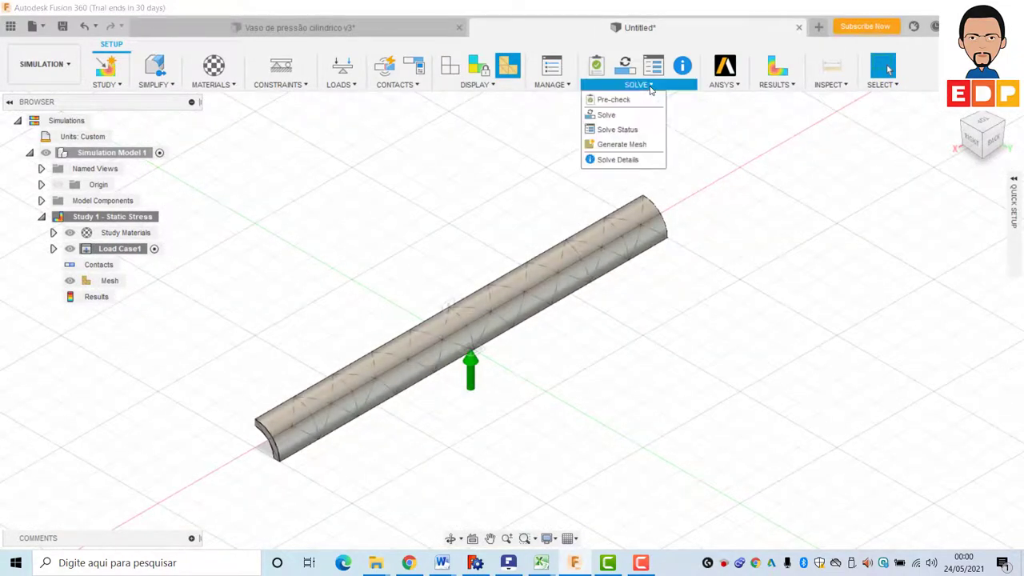
left_click(616, 159)
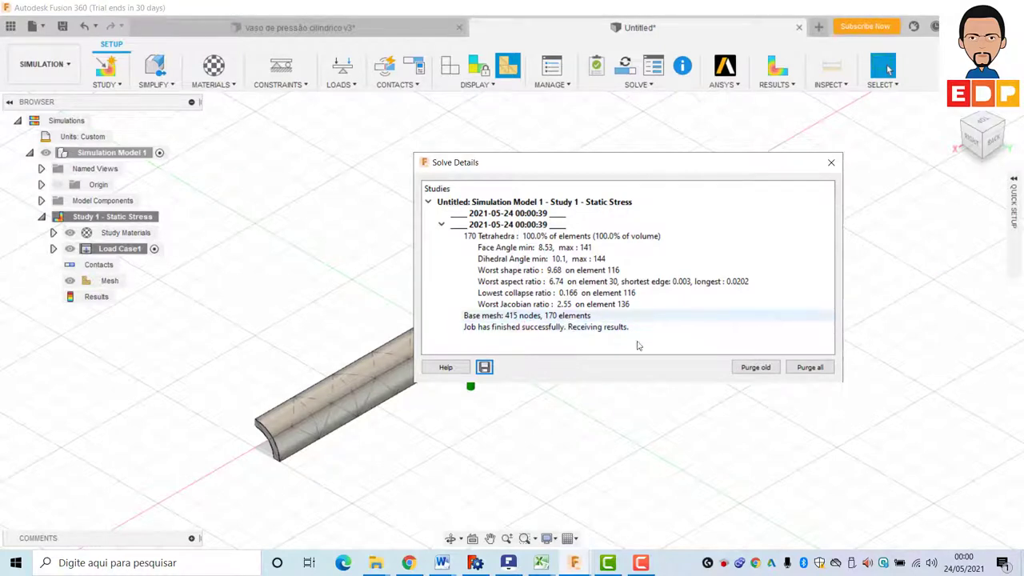
left_click(832, 163)
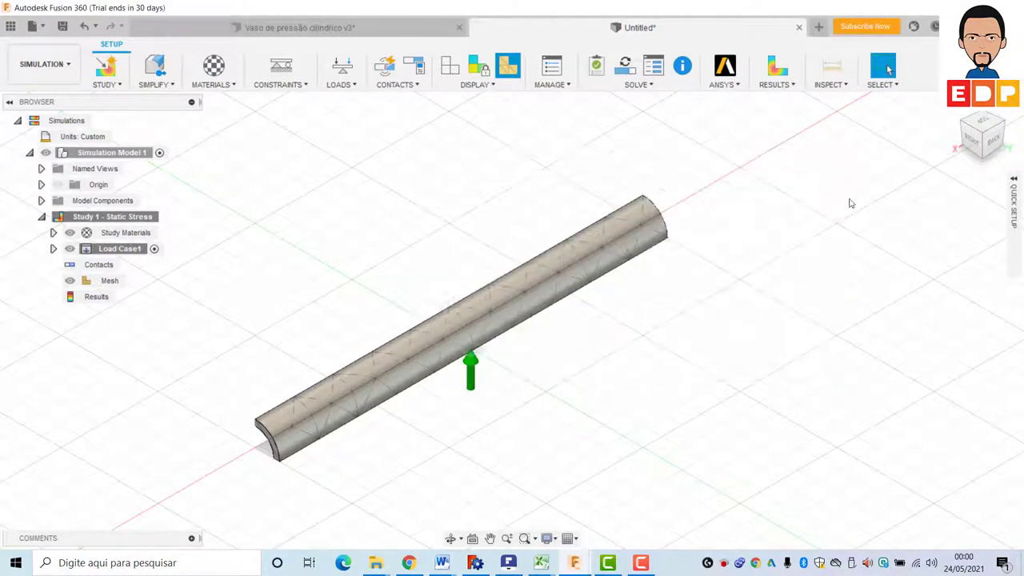
scroll(536, 270, "up", 3)
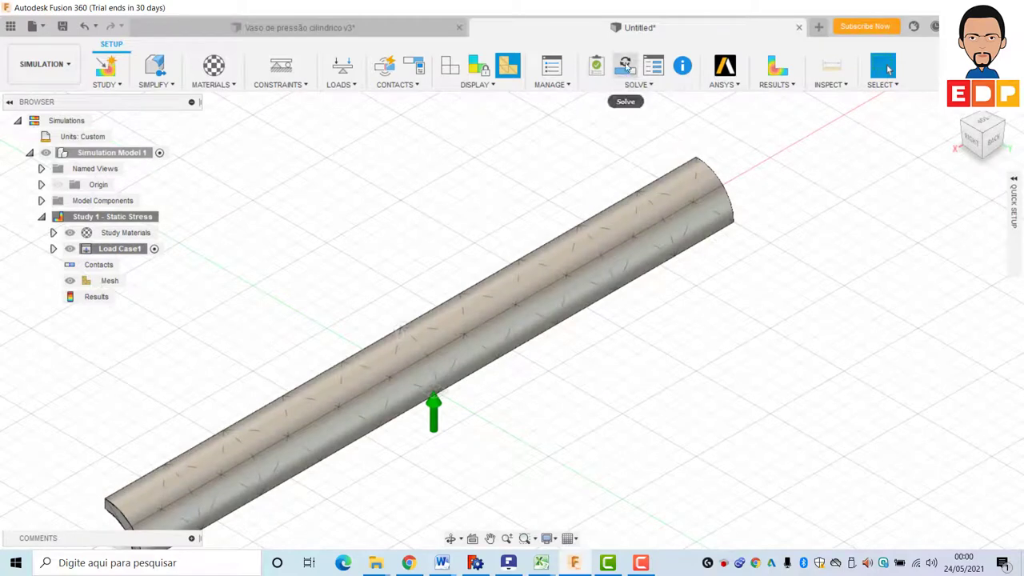
Solve the study, saving the design as 'arco tubular' when prompted
left_click(625, 66)
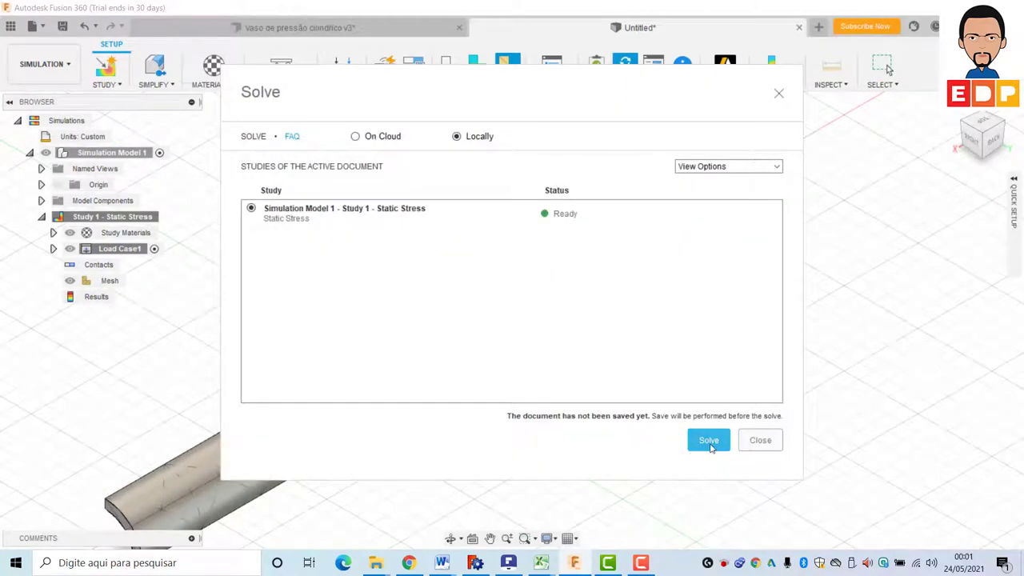
left_click(709, 440)
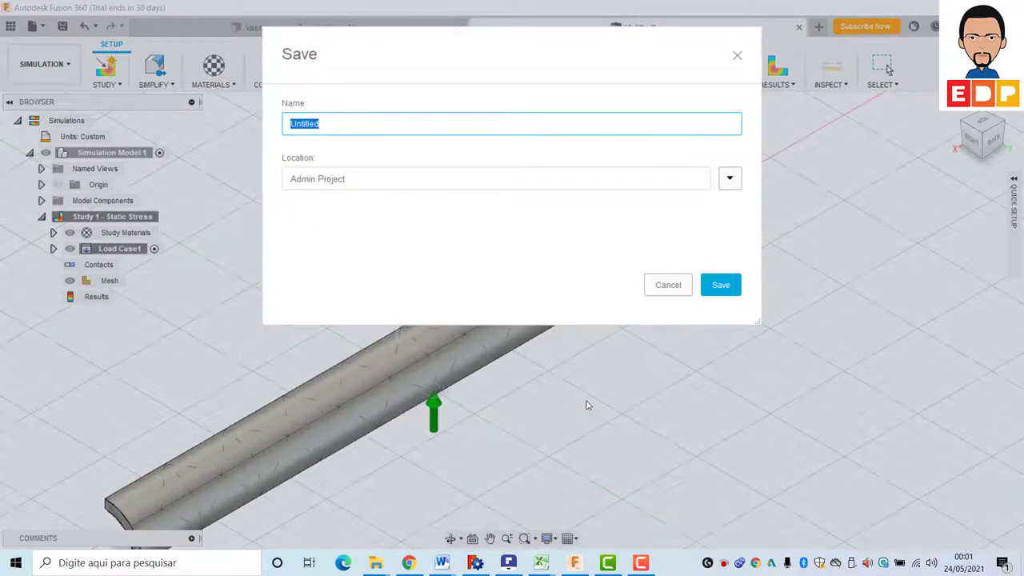
type("arco tubular")
key("Return")
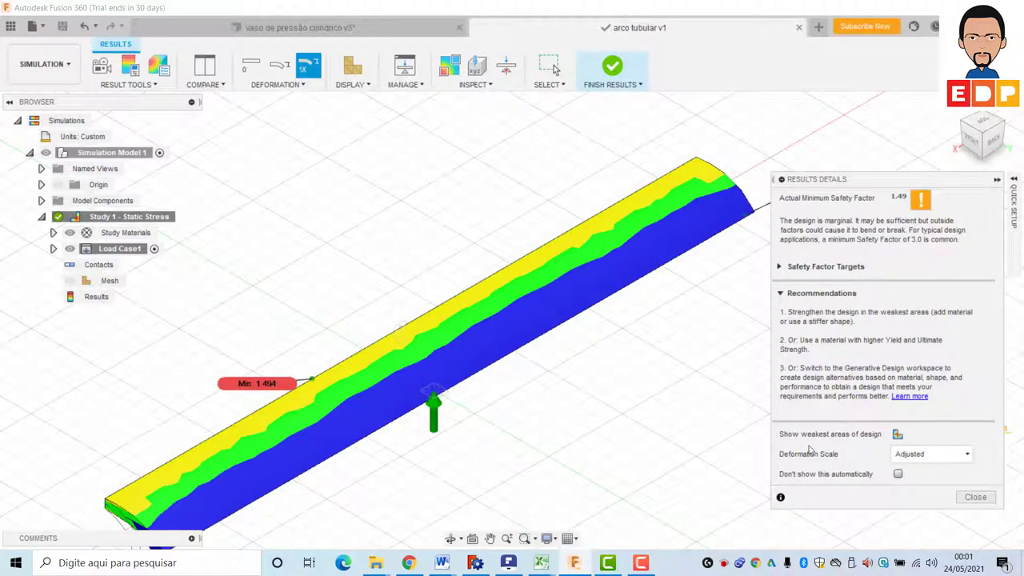
Dismiss the results details and set the legend Color Transition to Smooth
left_click(976, 497)
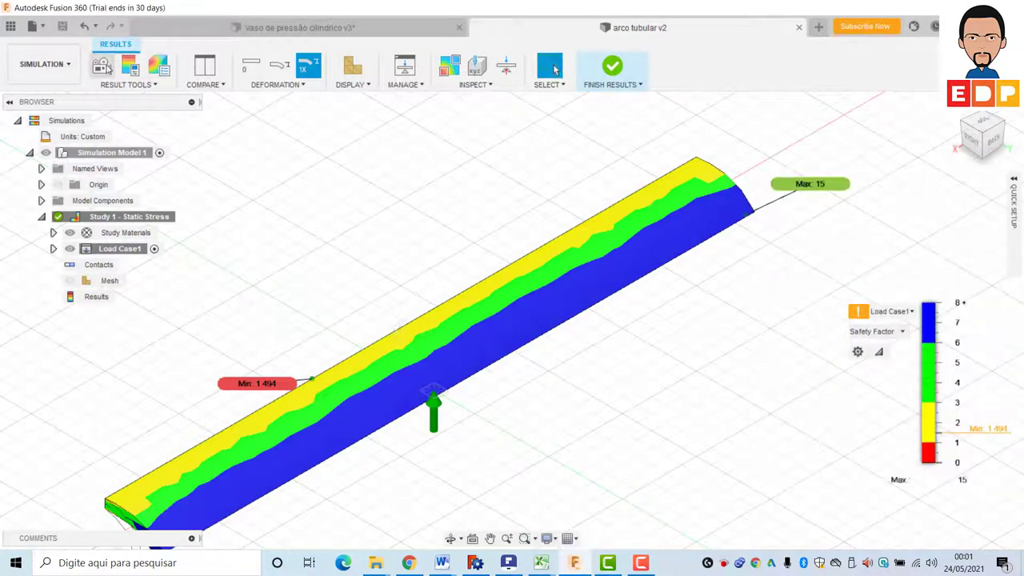
left_click(125, 85)
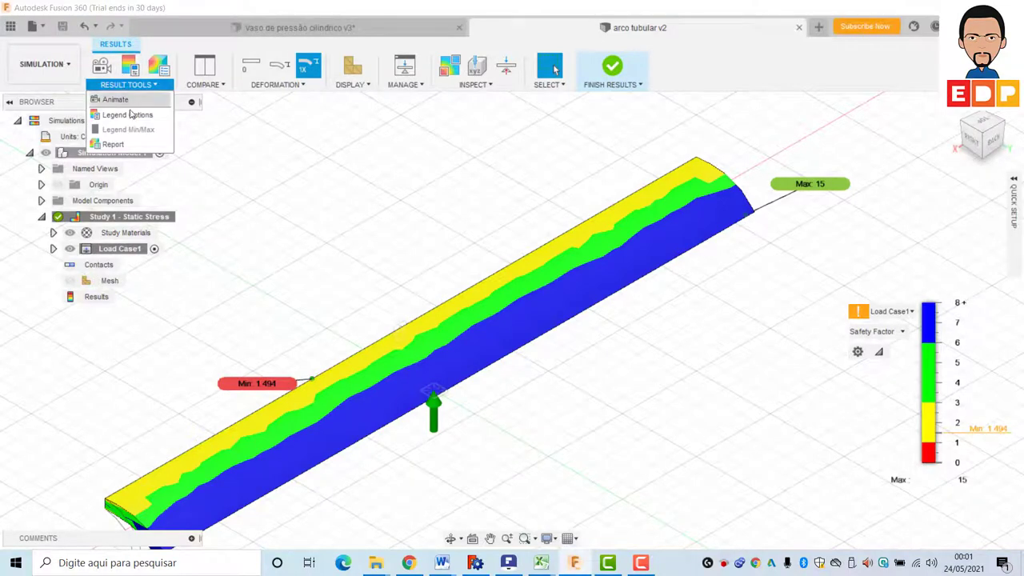
left_click(131, 114)
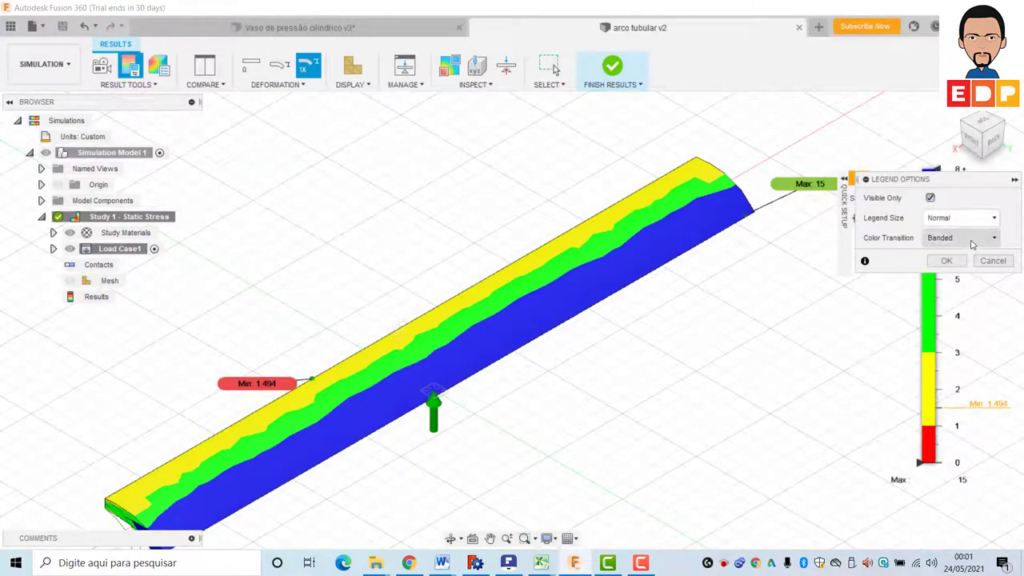
left_click(960, 238)
left_click(940, 257)
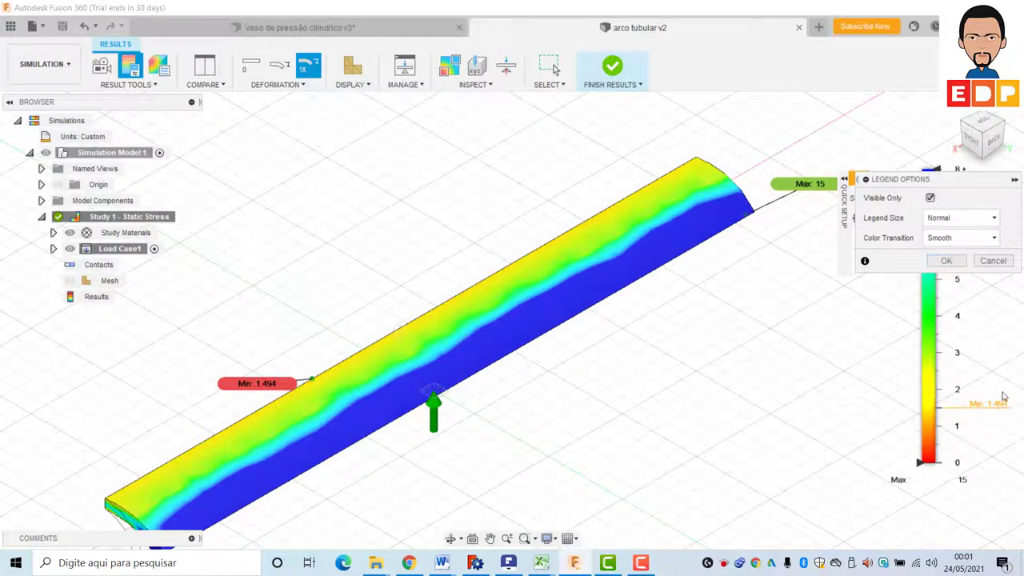
left_click(952, 261)
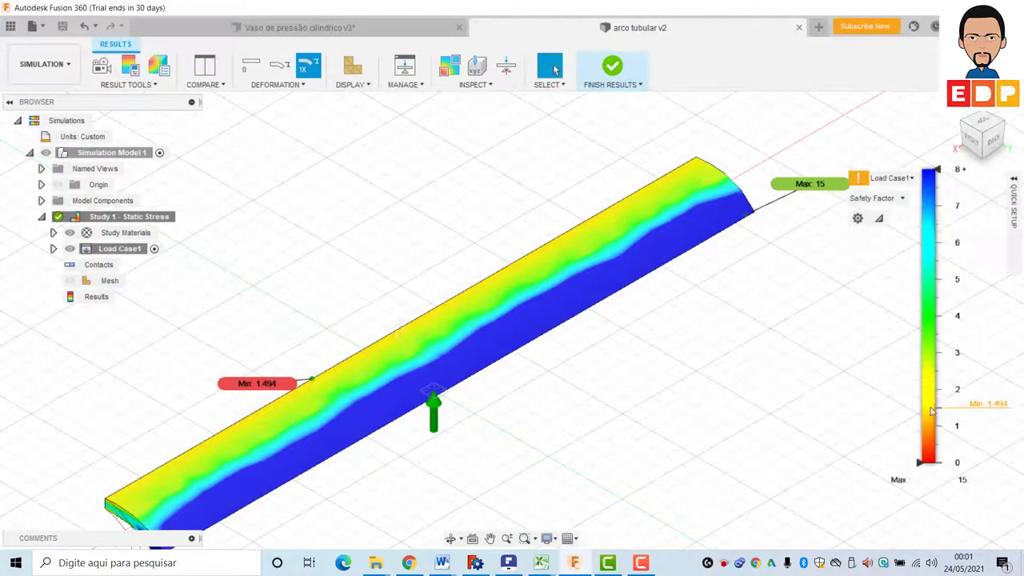
scroll(399, 424, "up", 2)
scroll(377, 354, "up", 2)
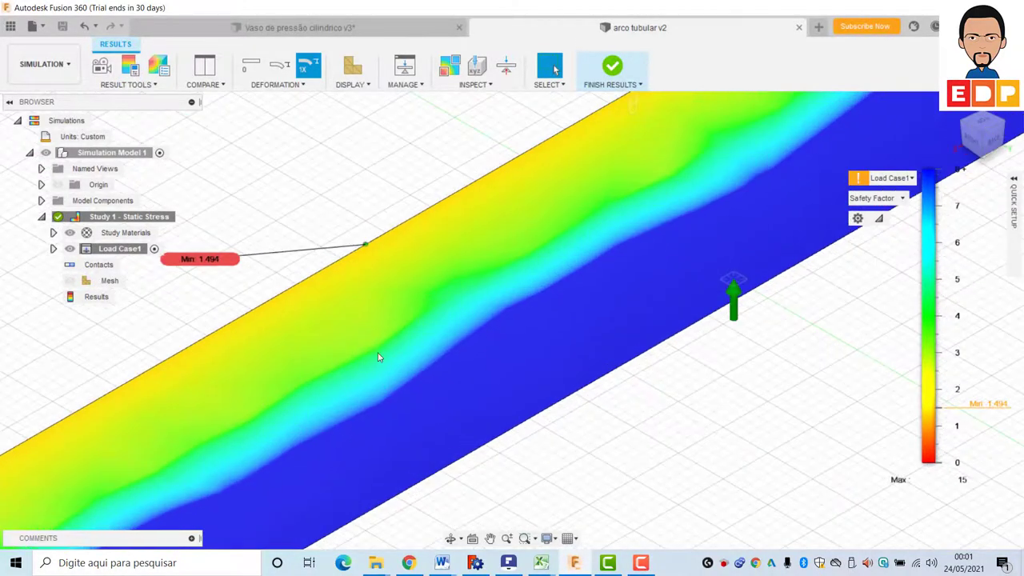
scroll(408, 331, "down", 2)
scroll(469, 280, "down", 2)
scroll(468, 280, "down", 1)
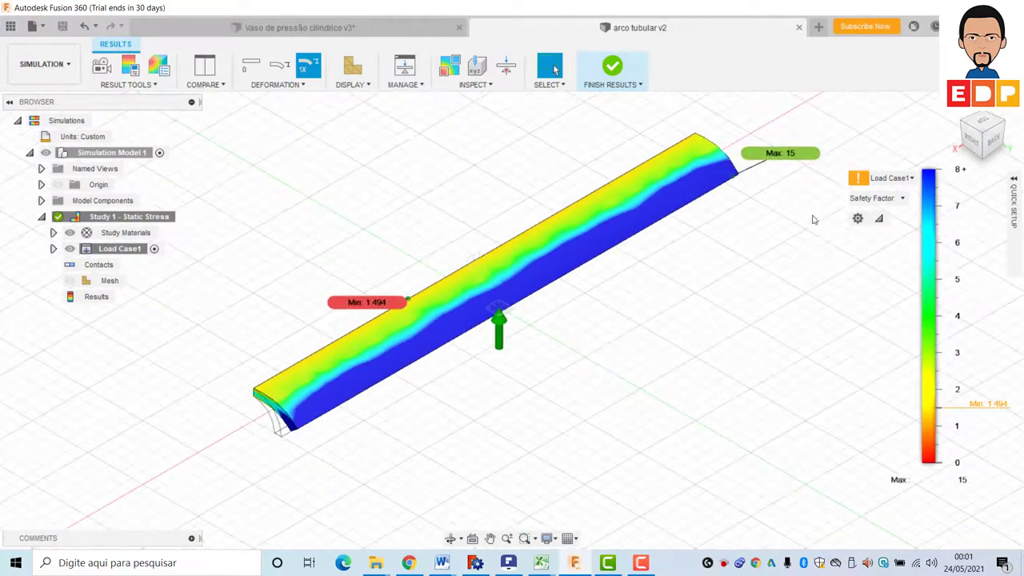
left_click(872, 200)
Switch the plot to von Mises stress and view the tube end-on from the right
left_click(872, 230)
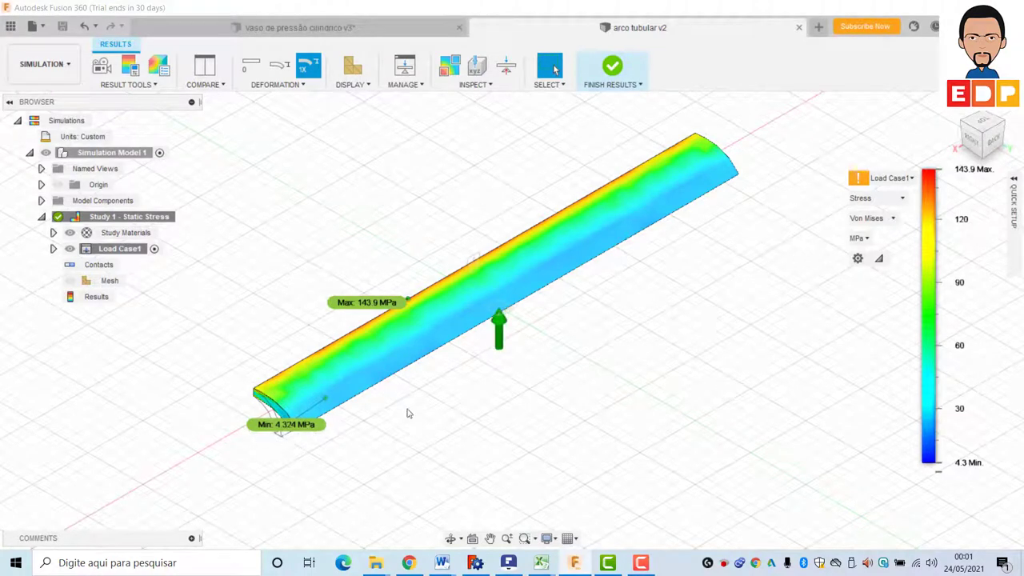
left_click_drag(969, 144, 963, 156)
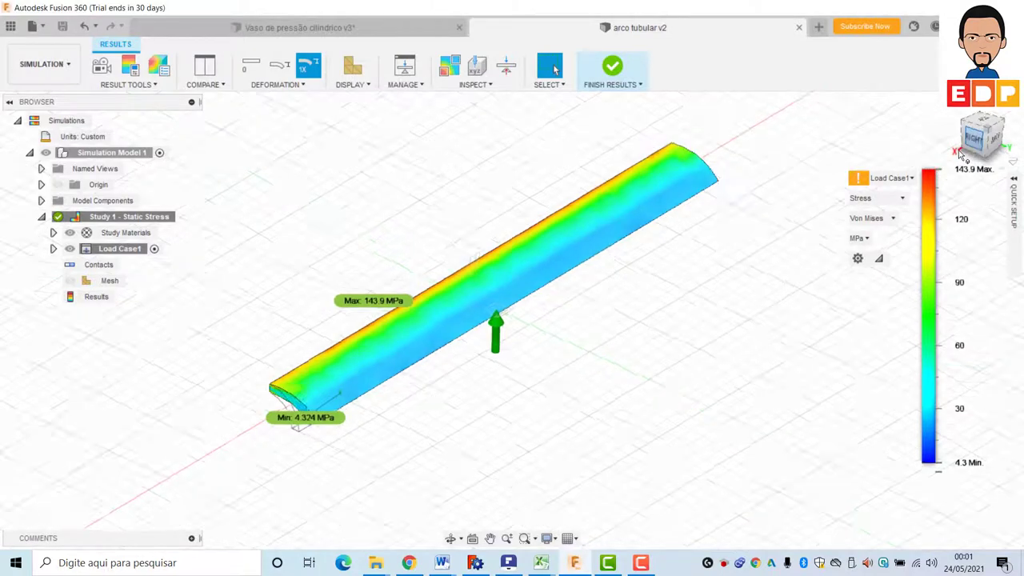
left_click(965, 152)
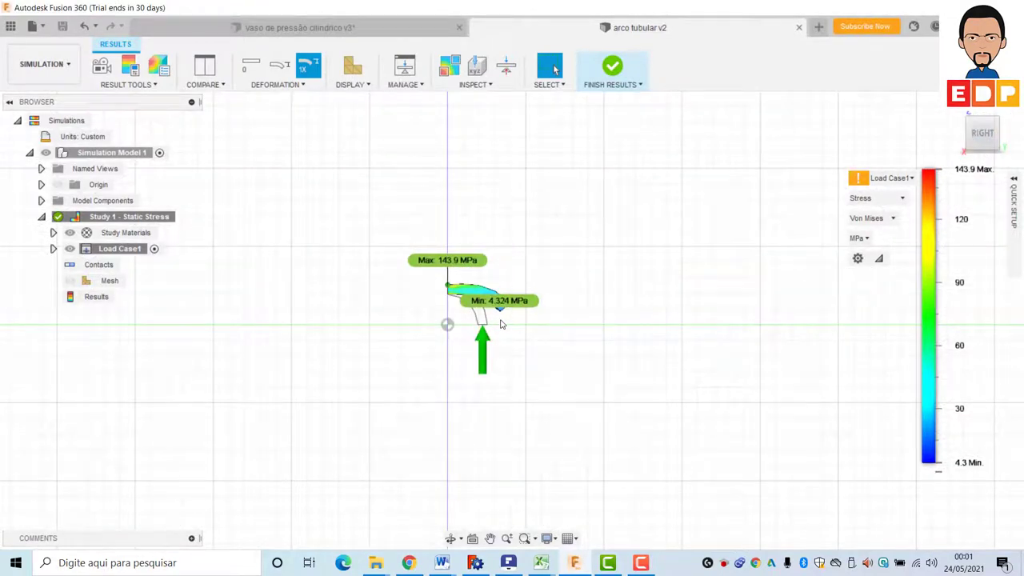
scroll(506, 324, "up", 2)
scroll(501, 304, "up", 2)
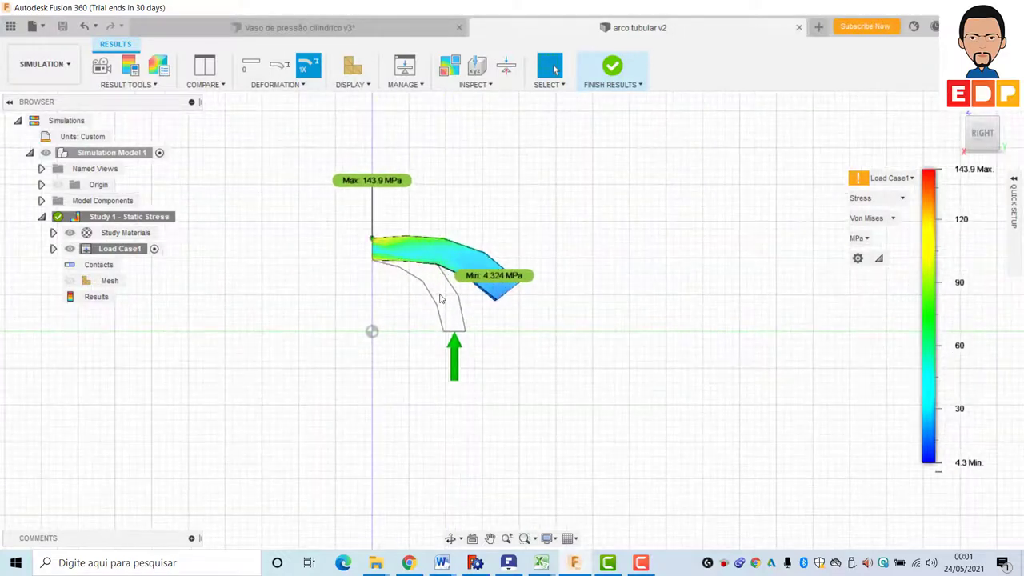
scroll(497, 276, "up", 1)
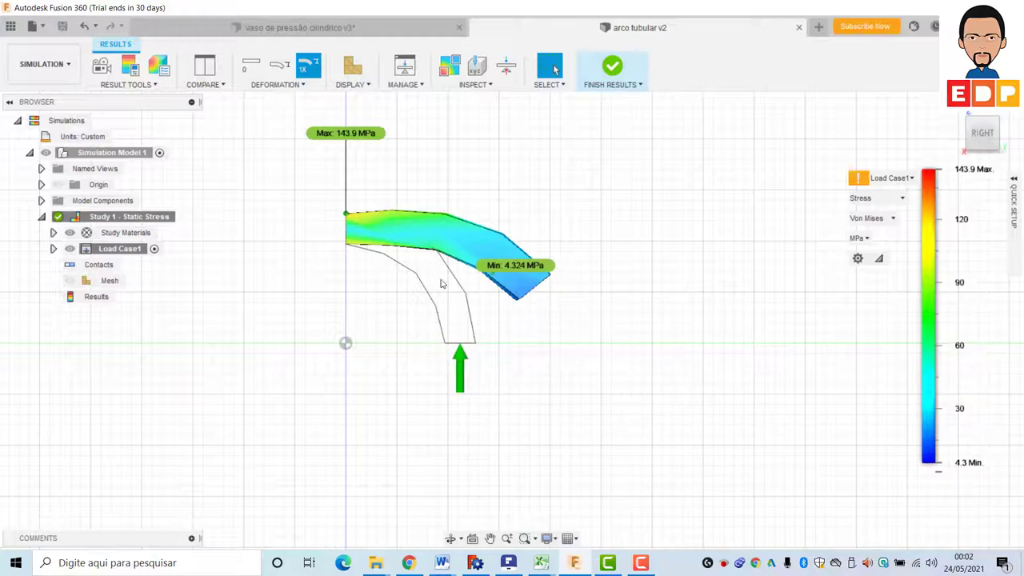
Show deformation at Adjusted scale and return to the angled Home view
left_click(280, 65)
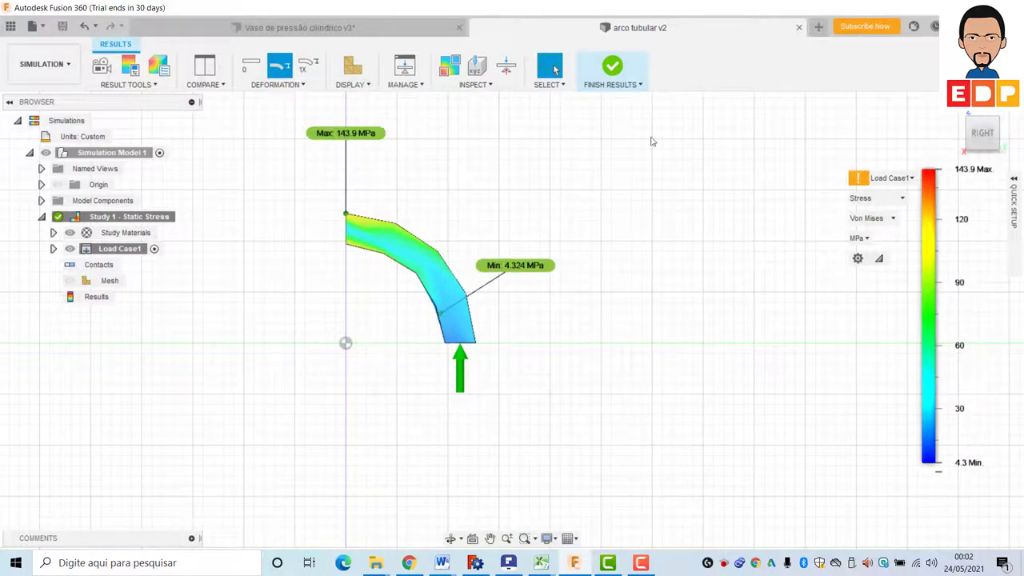
left_click(1000, 126)
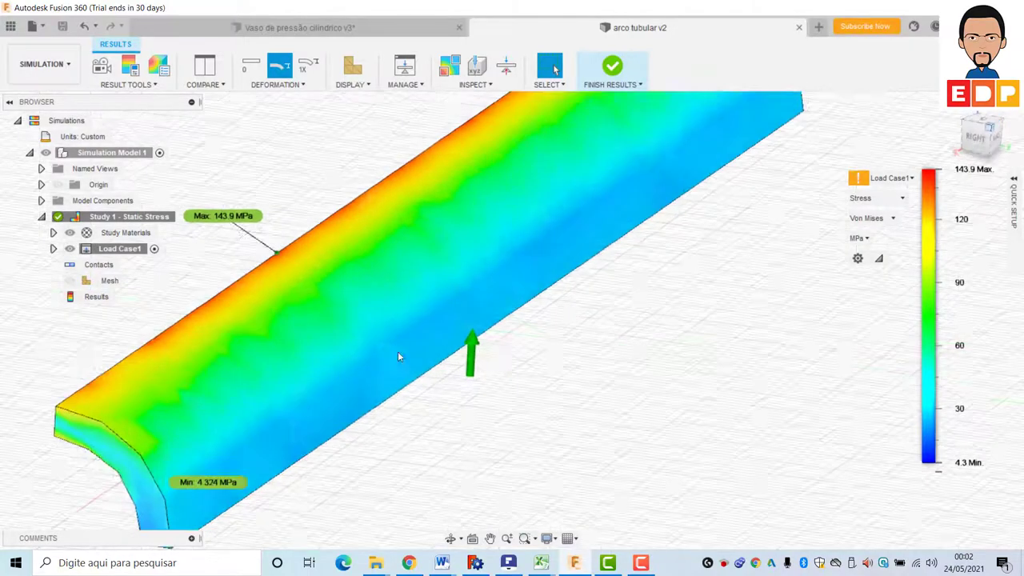
middle_click_drag(398, 353, 533, 289, "shift")
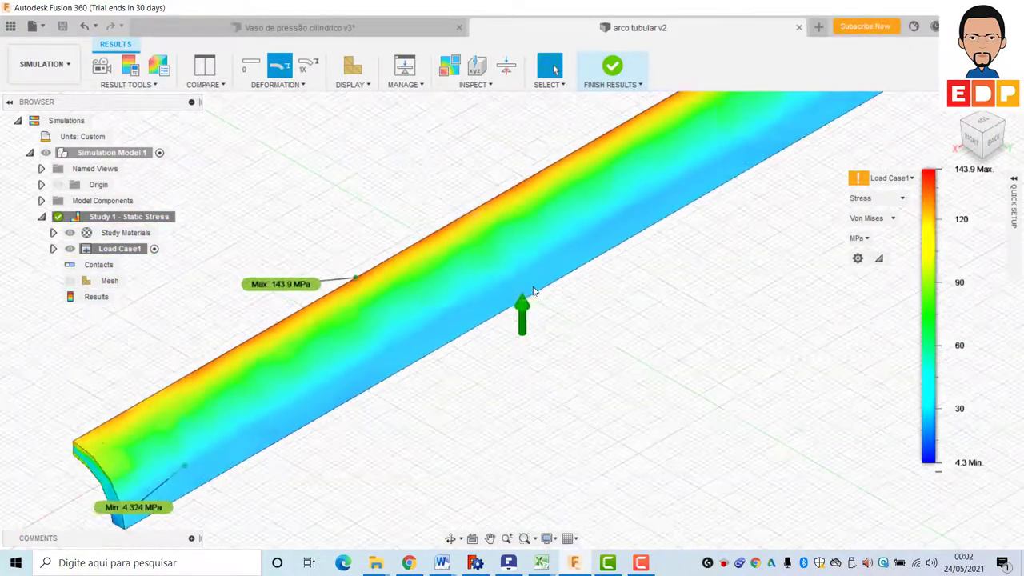
scroll(533, 289, "down", 3)
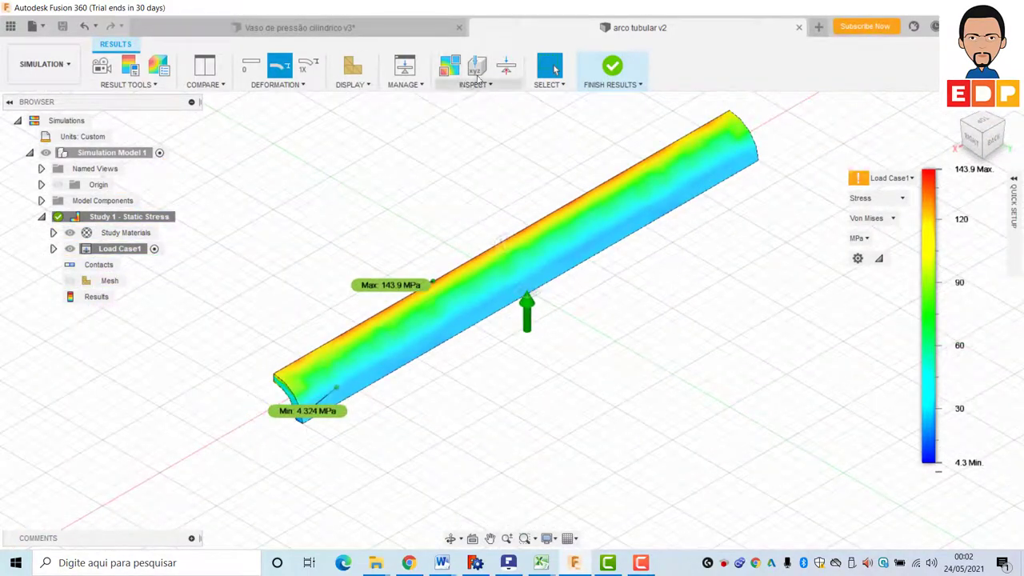
Add a slice plane on the tube's end face
left_click(475, 84)
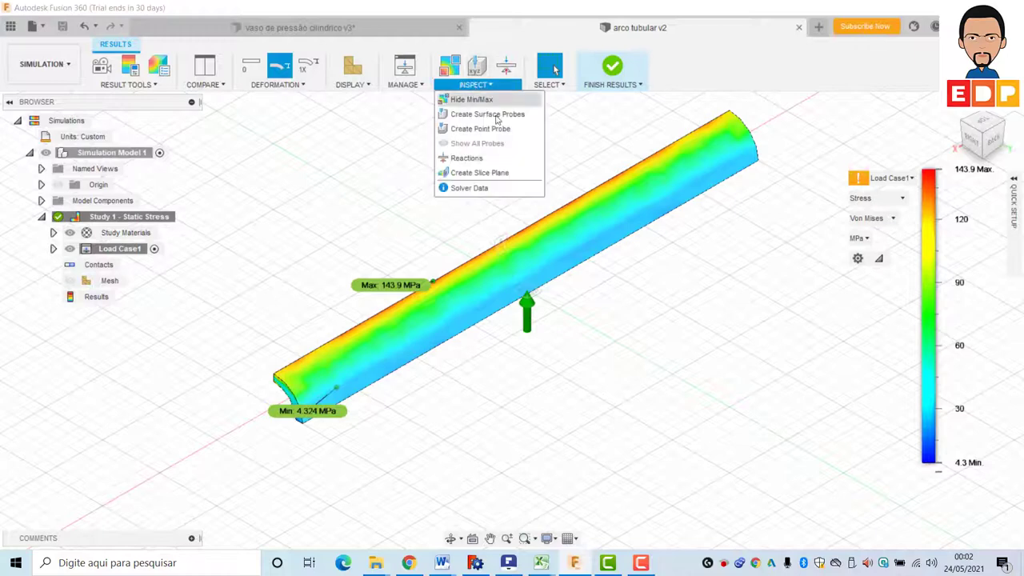
left_click(480, 173)
left_click(286, 401)
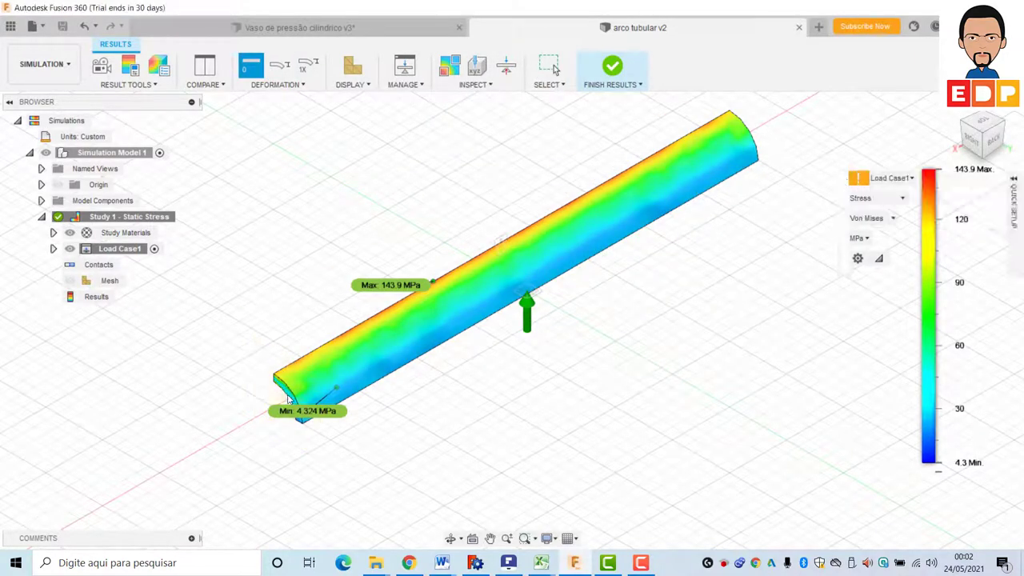
mouse_move(285, 405)
left_mouse_down()
mouse_move(385, 371)
mouse_move(414, 315)
left_mouse_up()
Position the slice plane 10 mm along the tube and confirm it
scroll(413, 315, "up", 5)
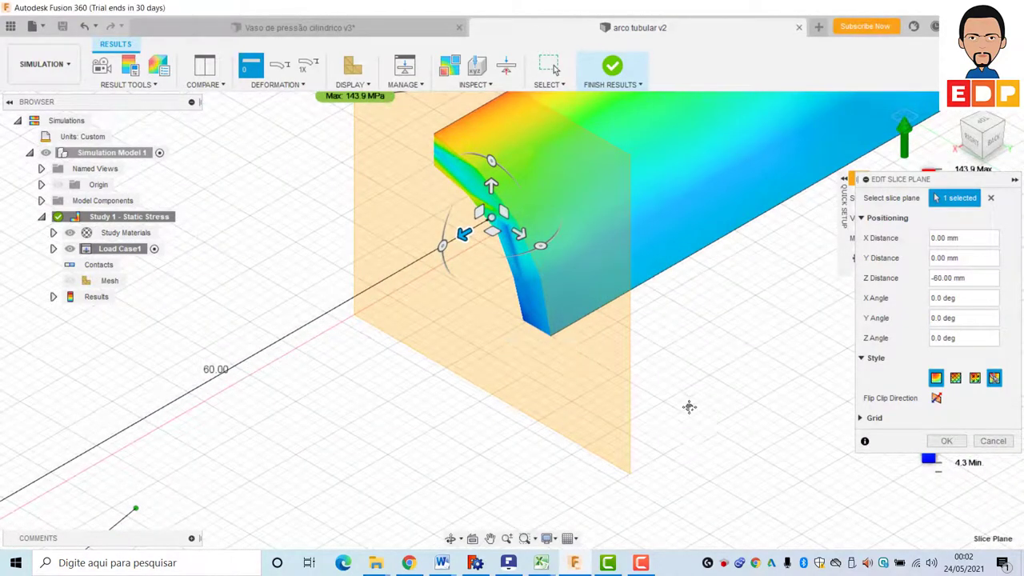
middle_click_drag(455, 228, 311, 336)
mouse_move(311, 336)
left_mouse_down()
mouse_move(352, 321)
mouse_move(171, 420)
left_mouse_up()
scroll(384, 381, "up", 3)
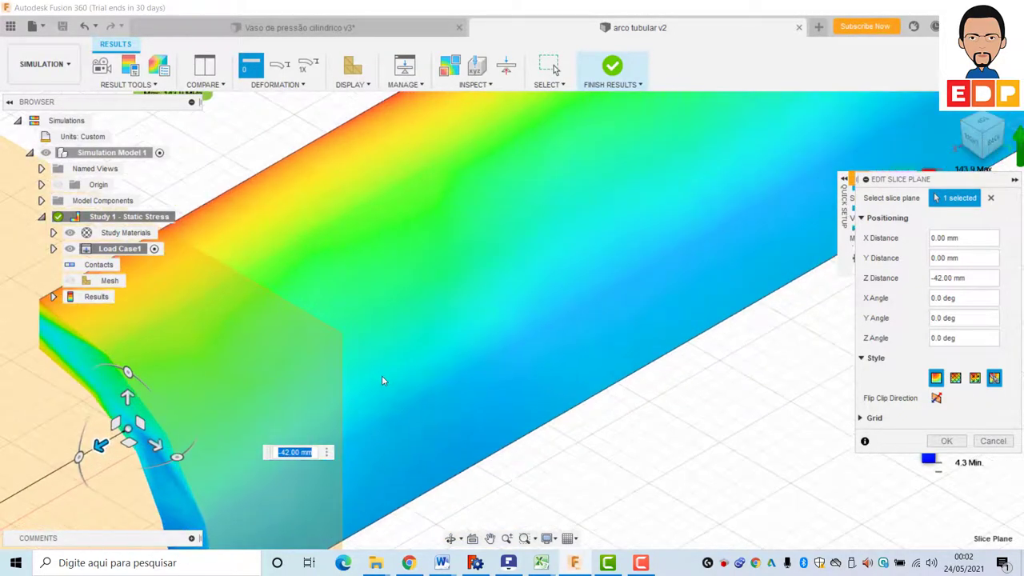
scroll(385, 382, "down", 3)
scroll(389, 377, "down", 1)
scroll(390, 378, "down", 3)
scroll(519, 343, "down", 2)
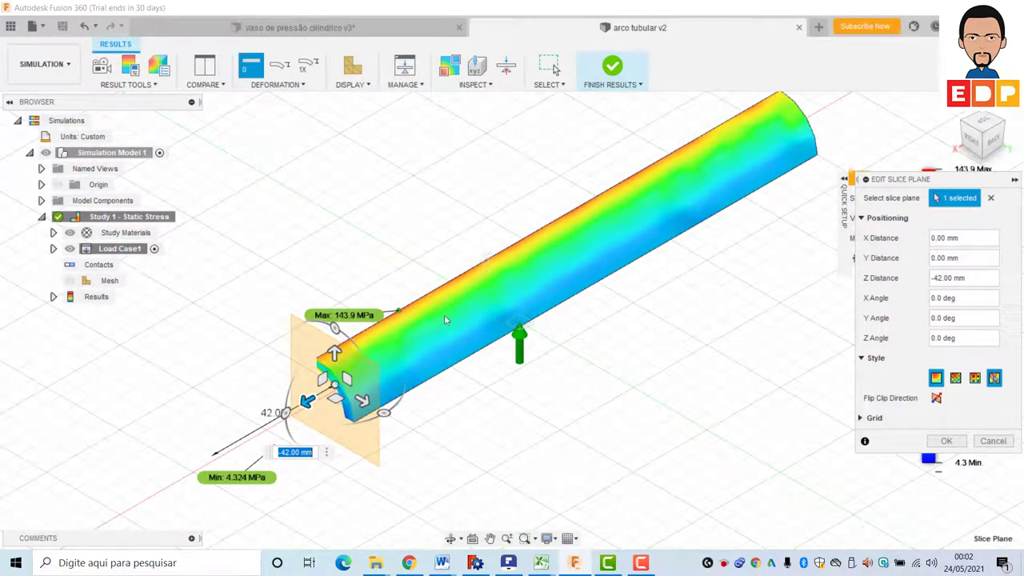
left_click_drag(228, 427, 143, 478)
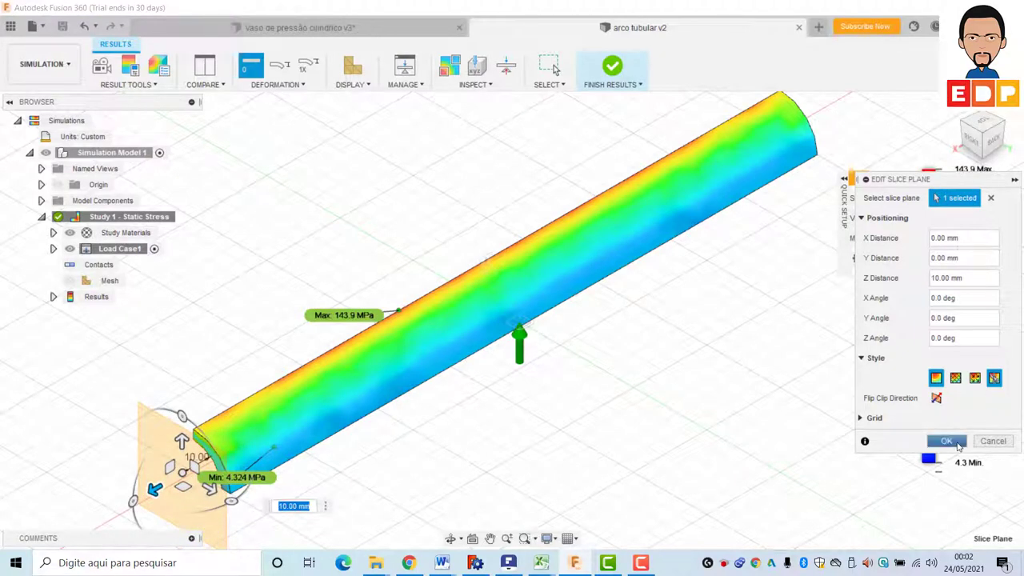
left_click(959, 445)
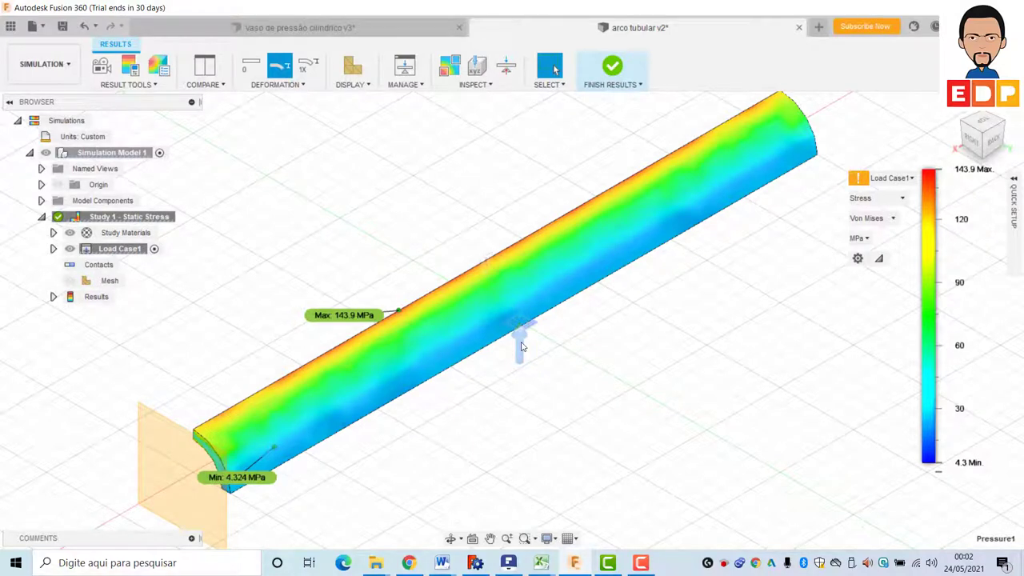
Delete the old load and start a new structural load of type Pressure
key("Delete")
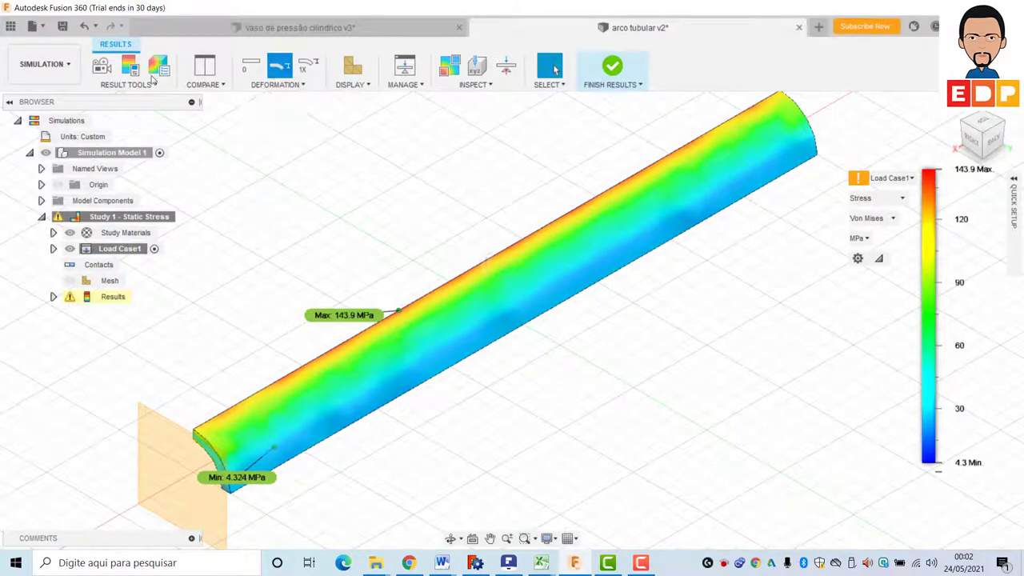
left_click(610, 69)
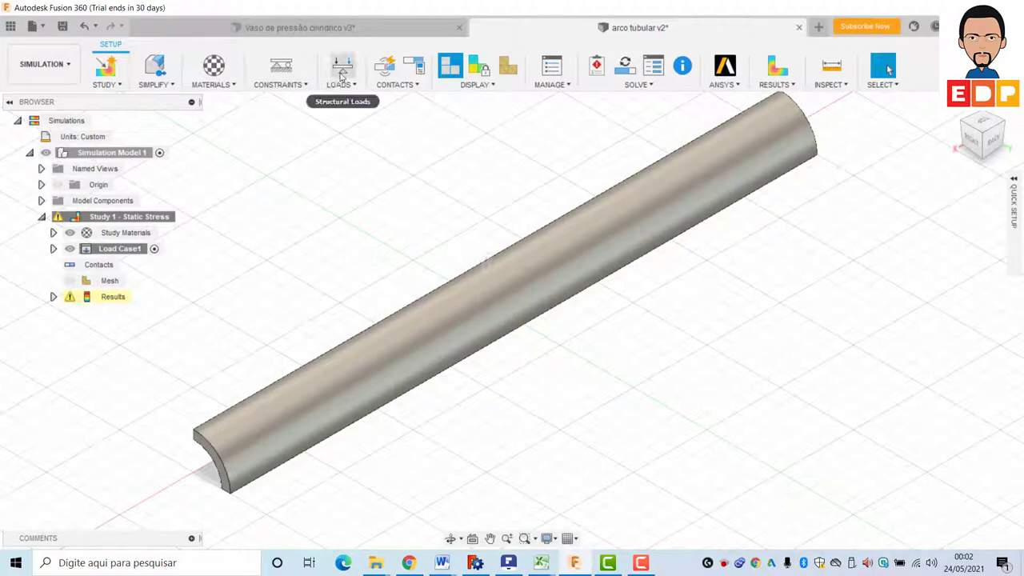
left_click(343, 74)
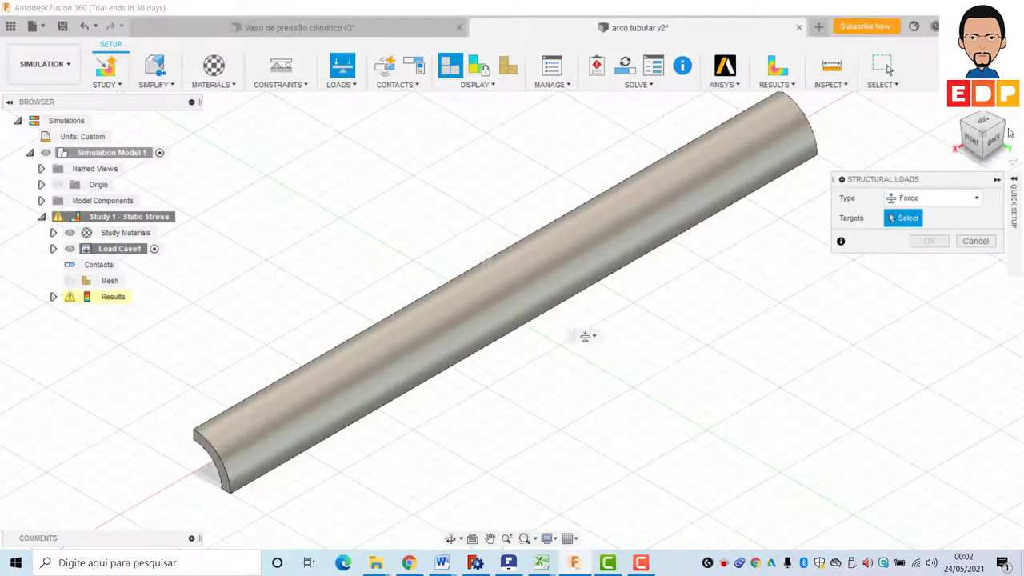
left_click(953, 197)
left_click(928, 230)
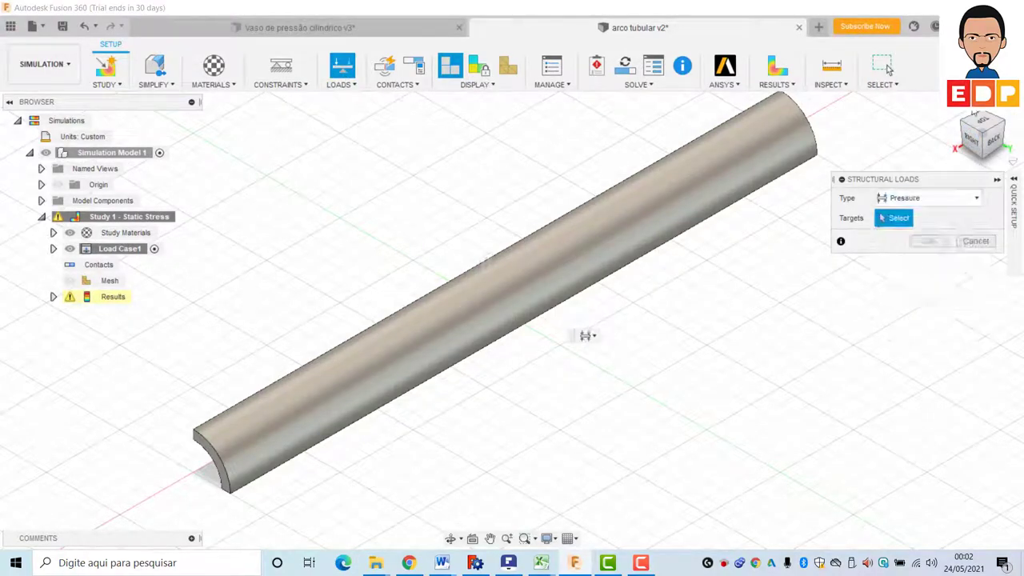
Apply a 1 MPa pressure to the tube's curved face
left_click(964, 125)
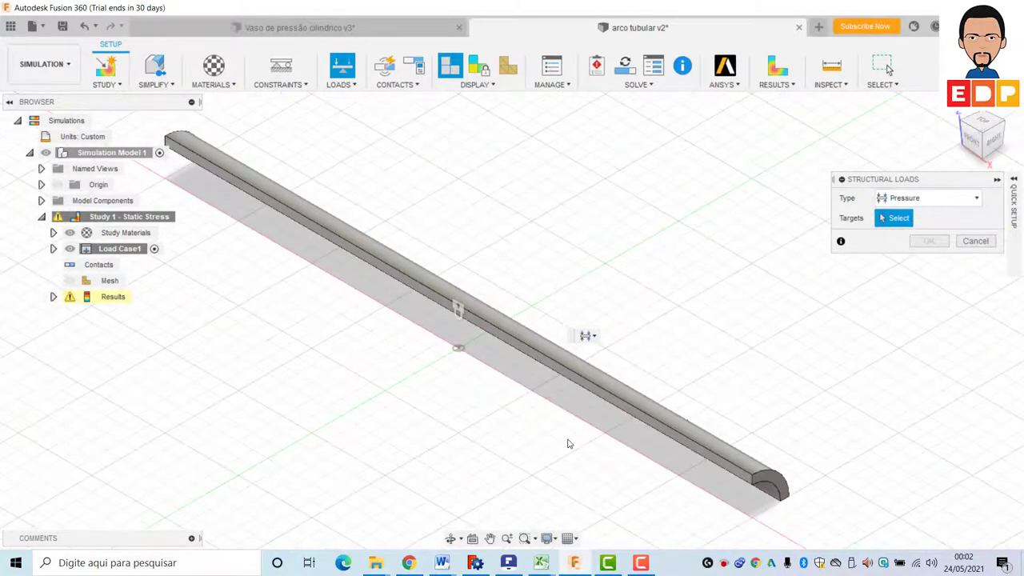
left_click(983, 146)
left_click(710, 320)
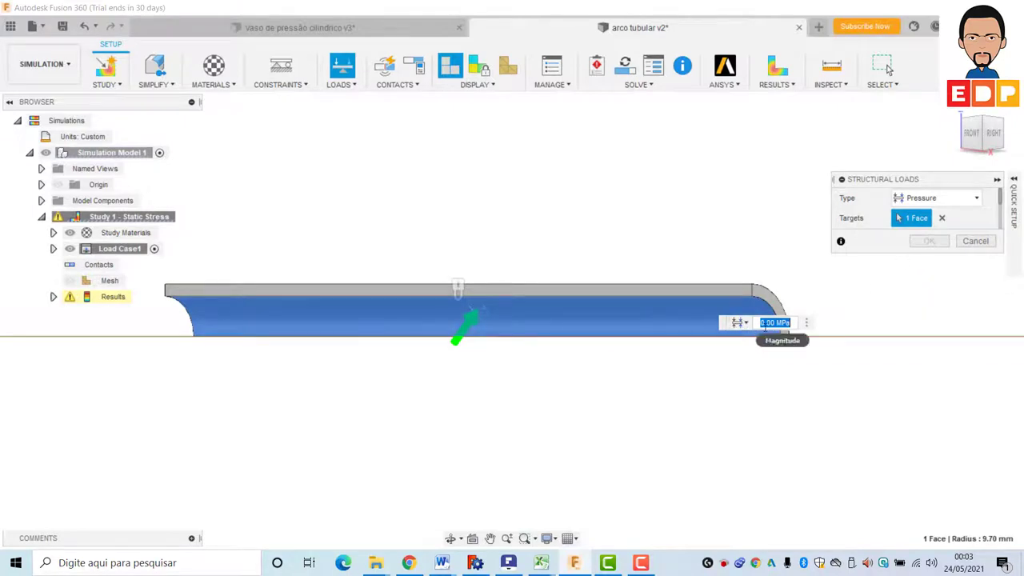
type("10")
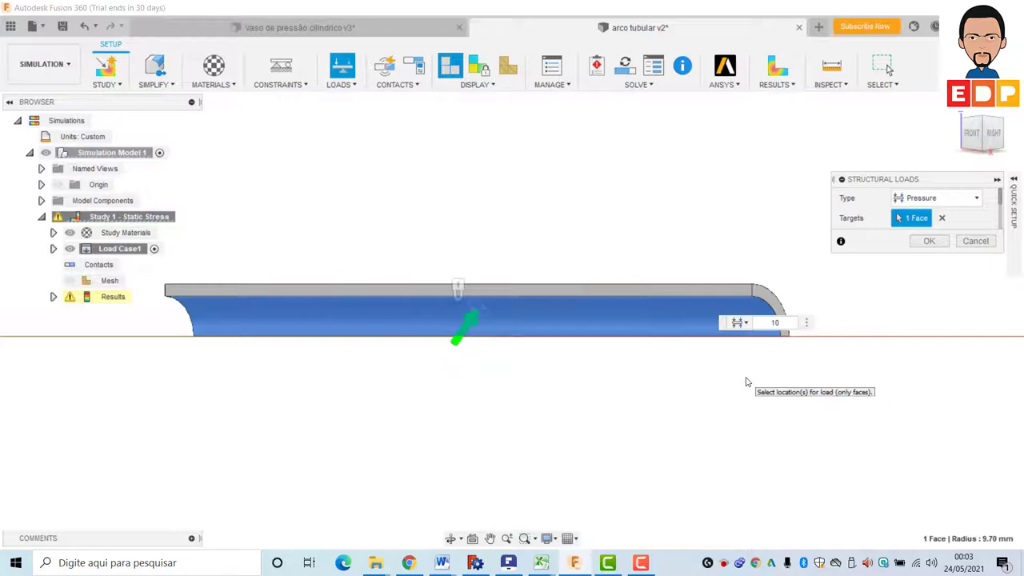
key("Return")
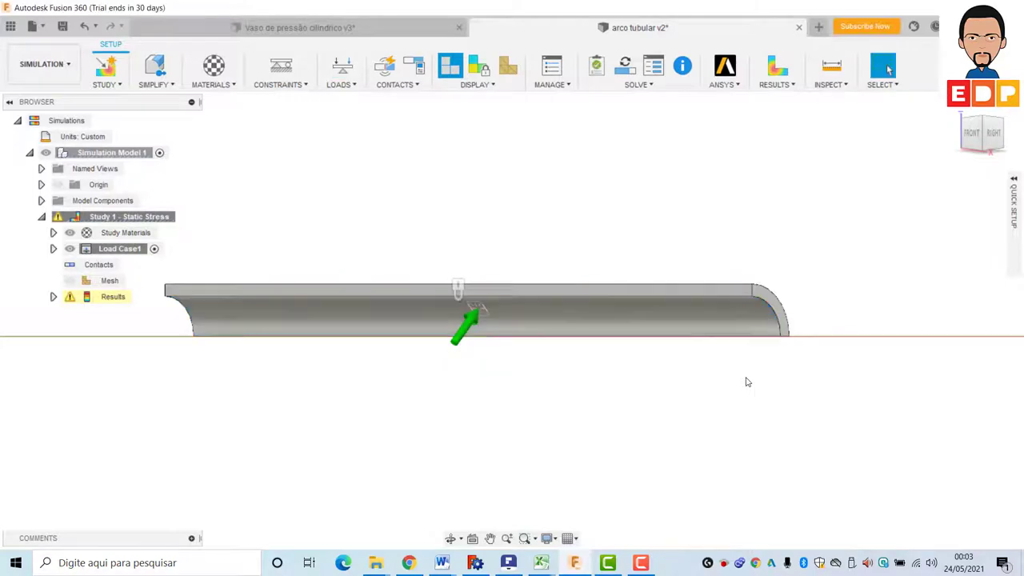
left_click(984, 120)
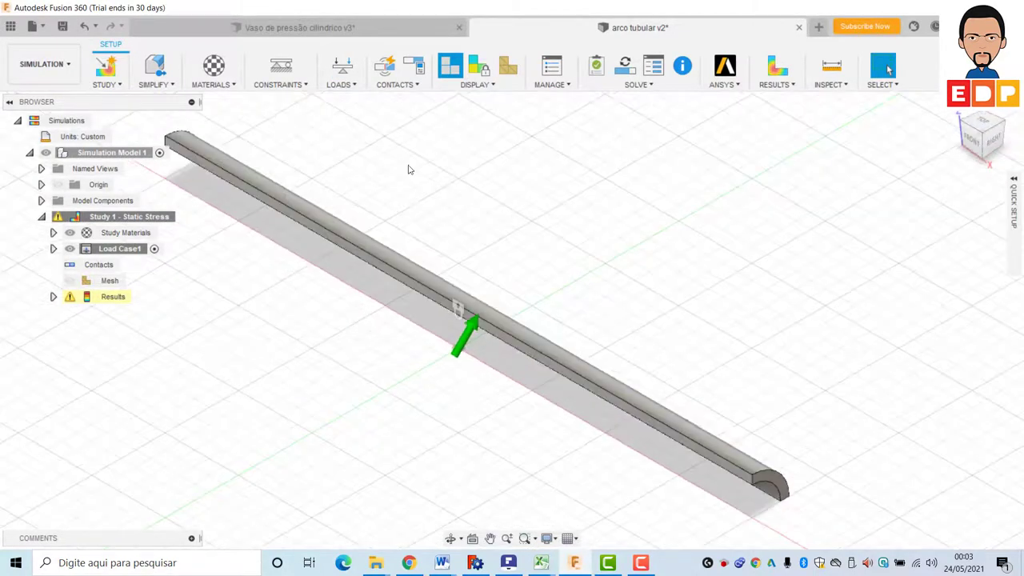
left_click(629, 79)
Solve the study locally and close the summary to show the 11.04–453.1 MPa von Mises plot
left_click(709, 441)
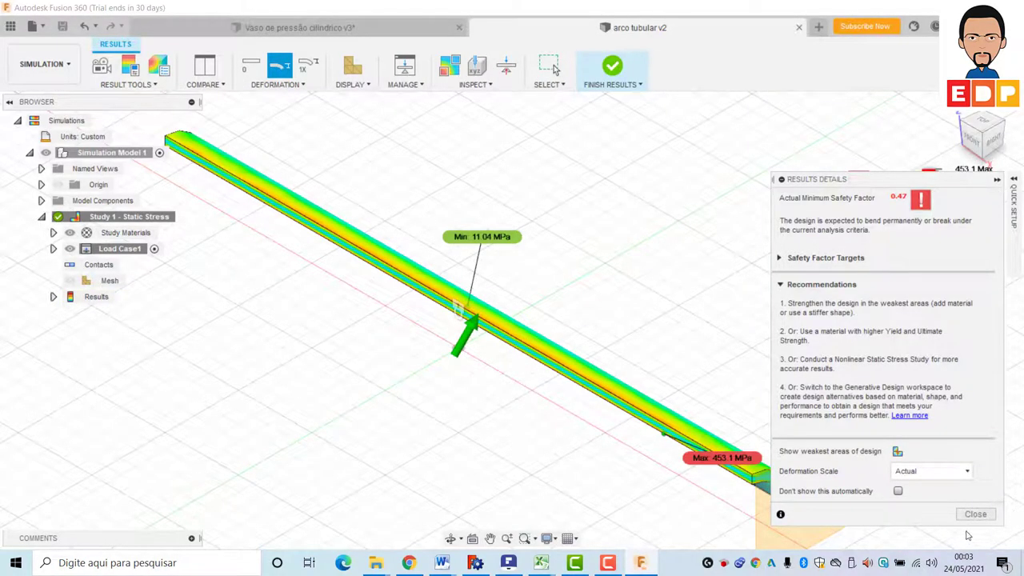
left_click(975, 515)
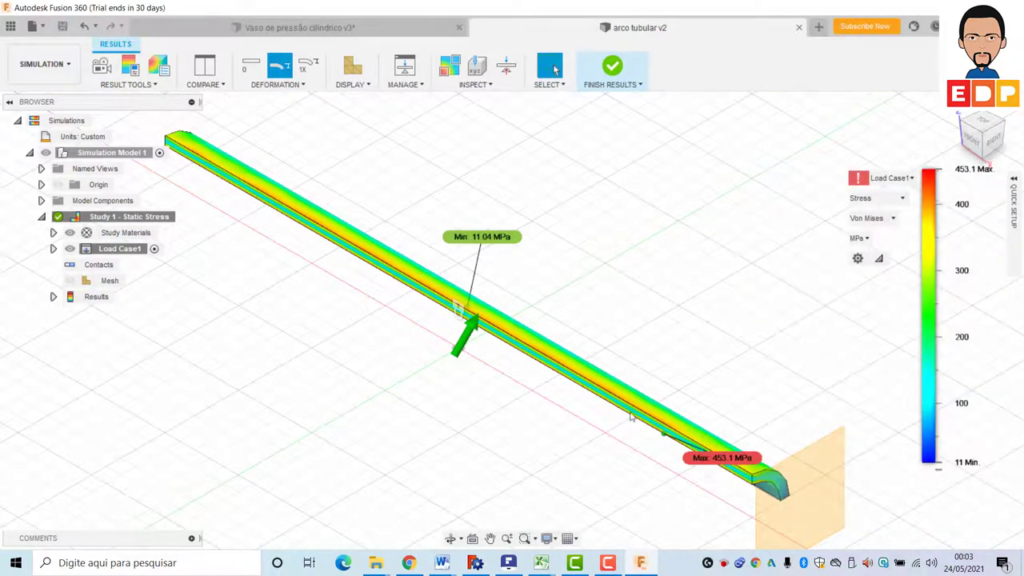
left_click(1005, 128)
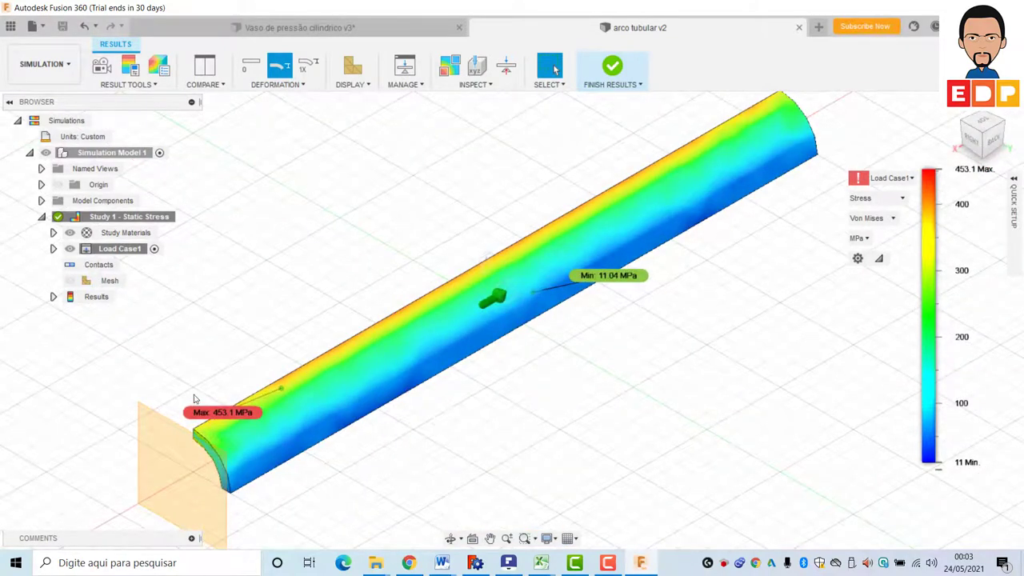
left_click(895, 200)
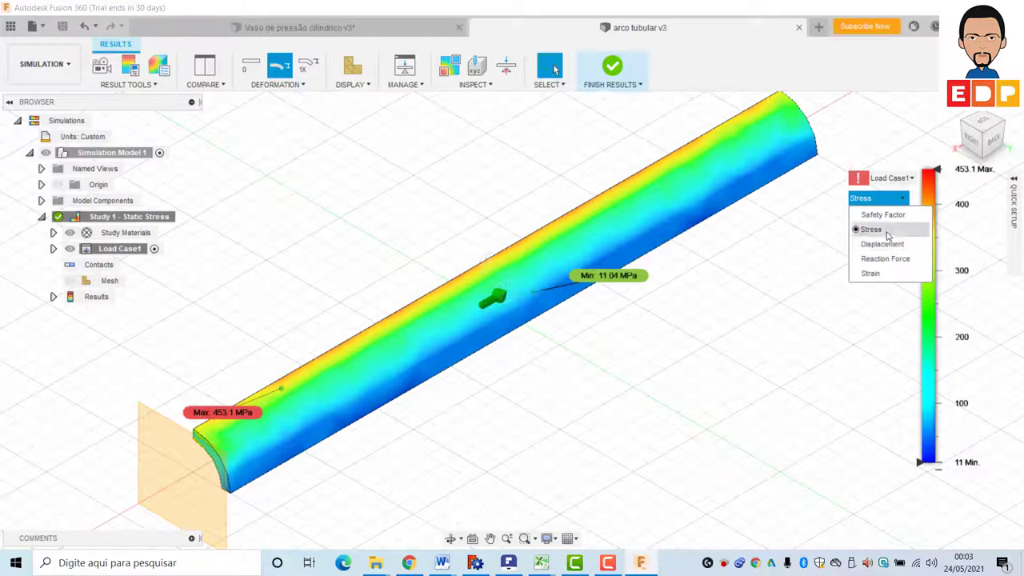
left_click(888, 231)
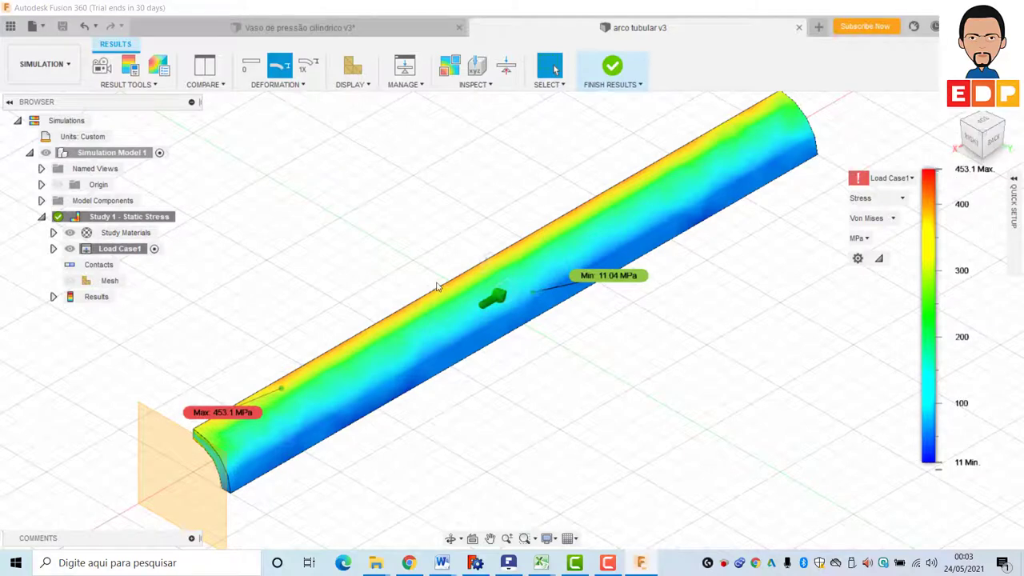
scroll(530, 339, "up", 2)
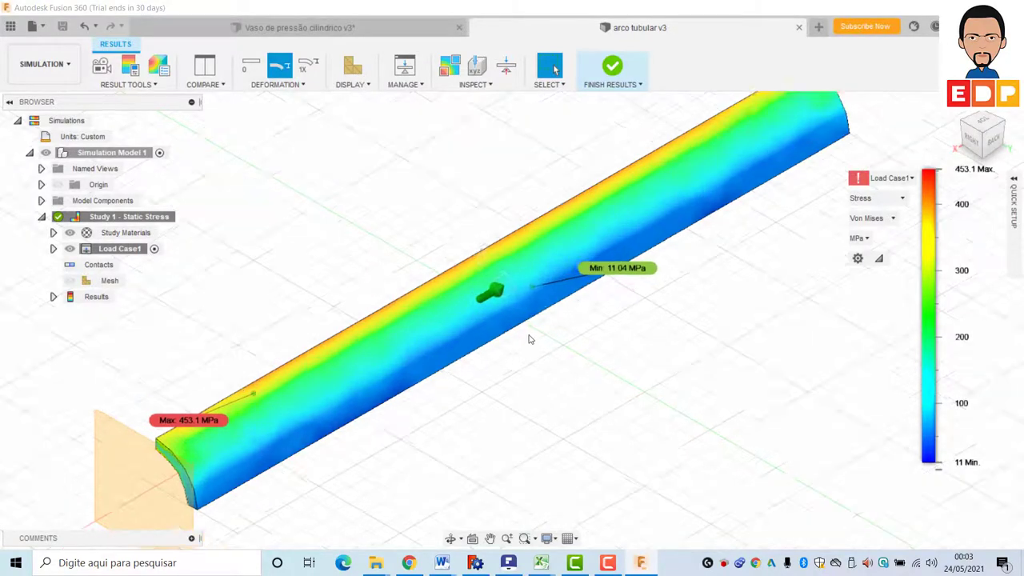
scroll(528, 333, "up", 1)
scroll(528, 334, "down", 5)
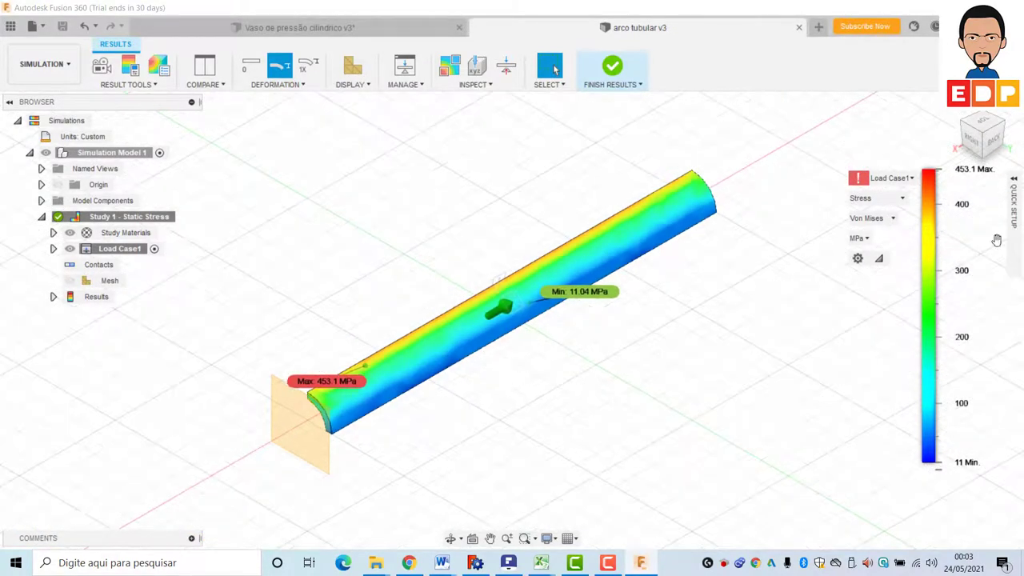
left_click(974, 140)
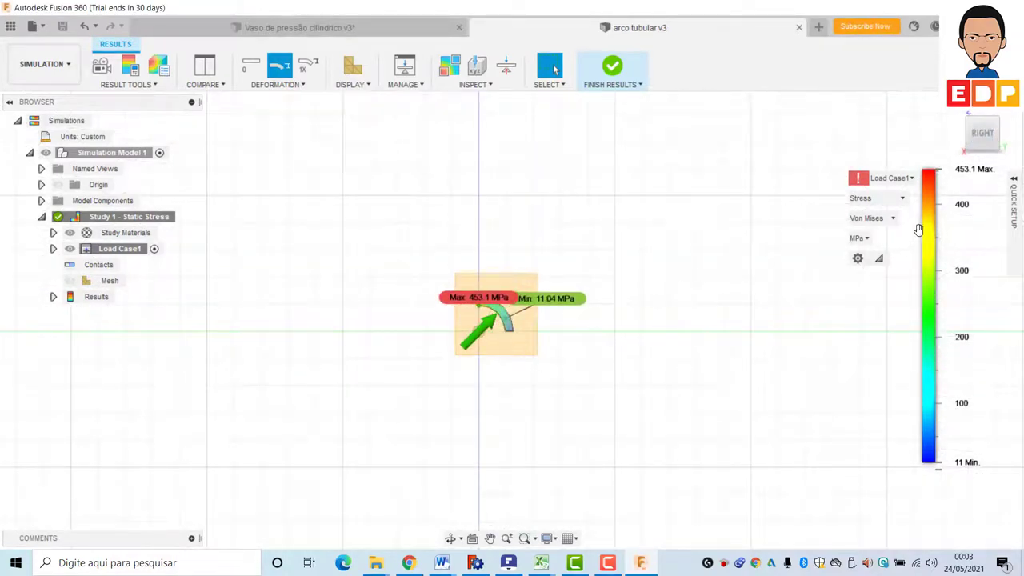
mouse_move(983, 132)
left_click(969, 120)
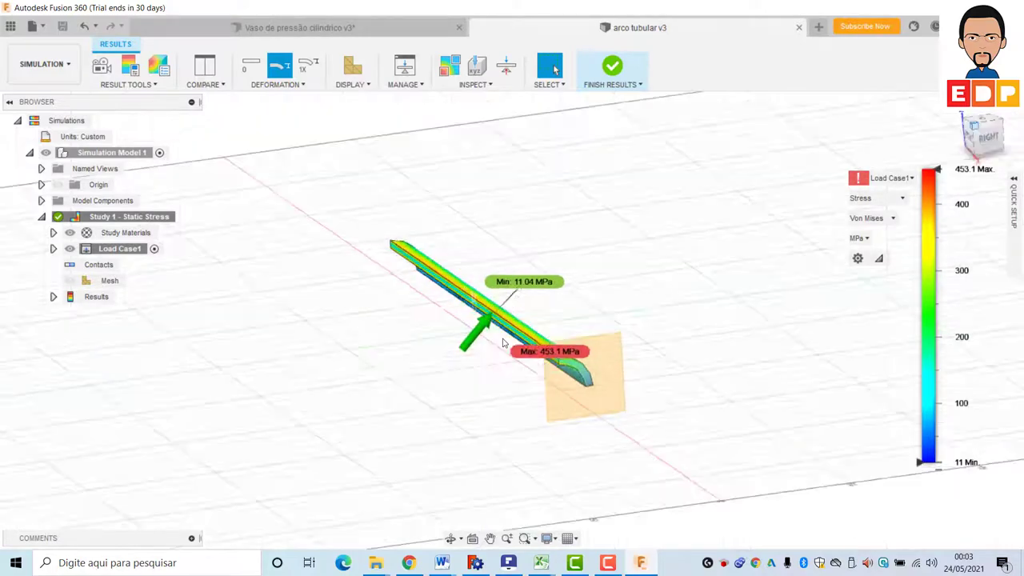
scroll(558, 302, "up", 3)
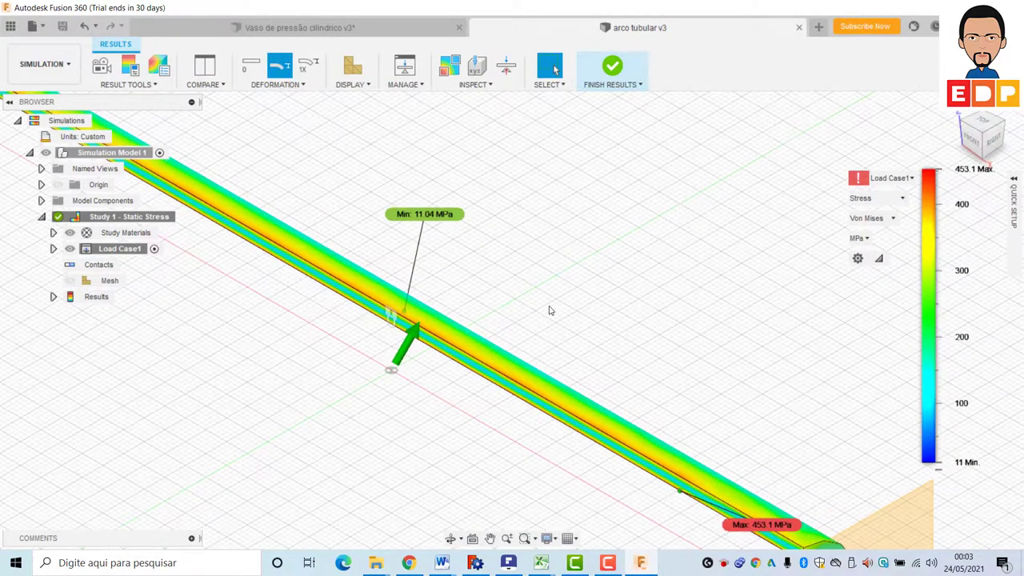
scroll(550, 307, "down", 3)
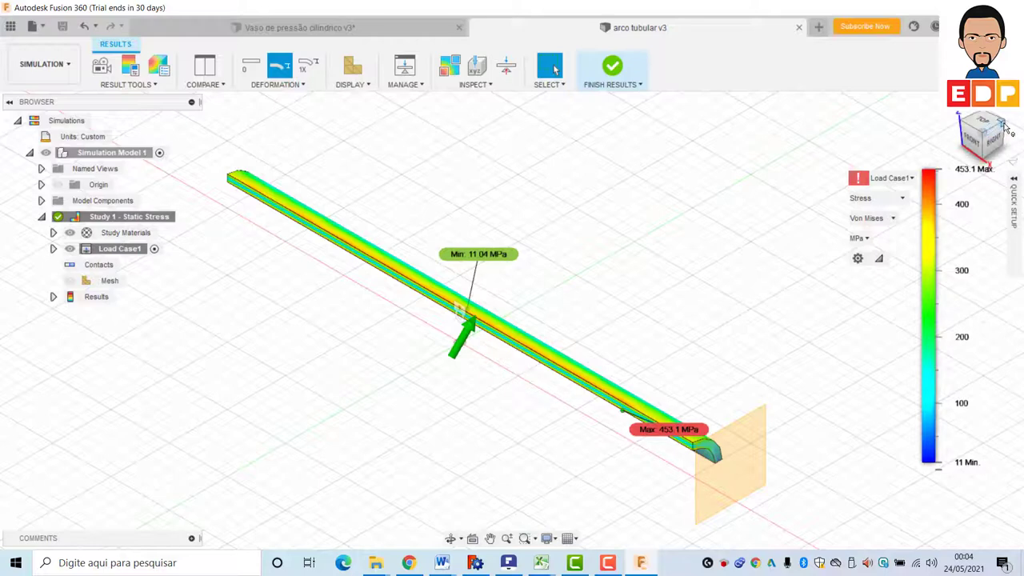
left_click(1005, 126)
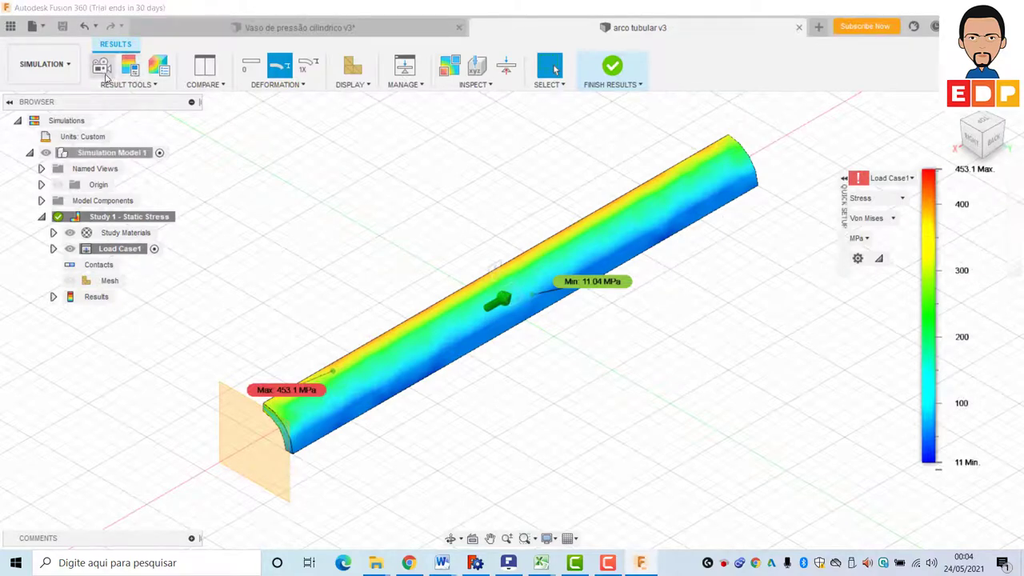
Play a 20-step stress results animation, viewing the tube from the right and isometric angles
left_click(102, 68)
left_click_drag(922, 317, 864, 319)
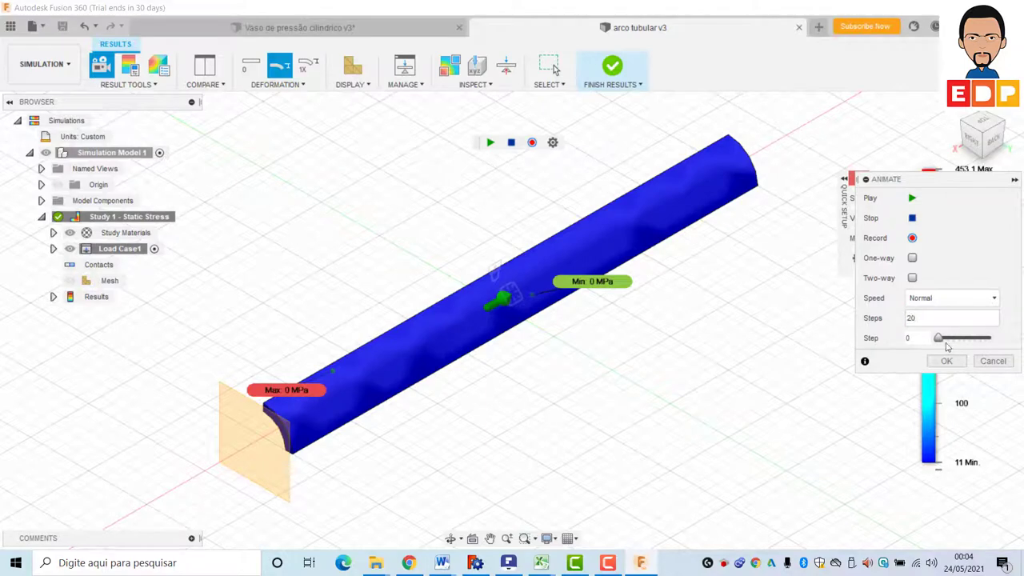
left_click(913, 199)
left_click(973, 140)
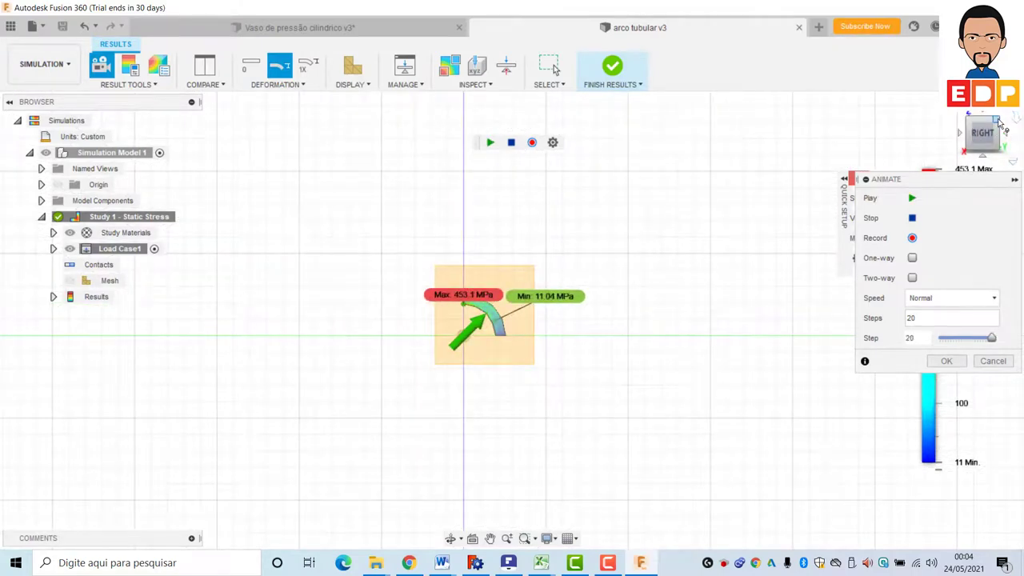
left_click(999, 131)
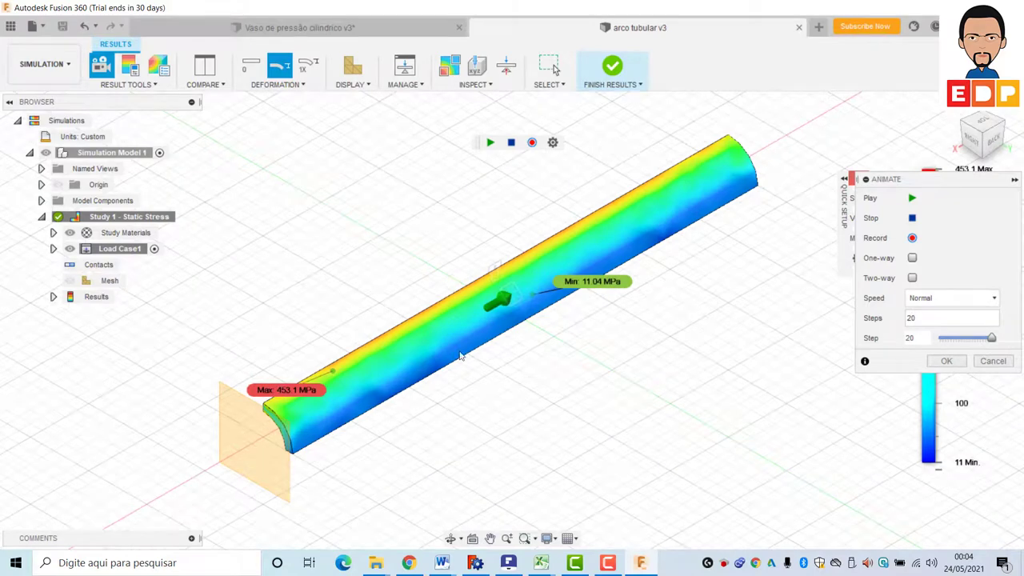